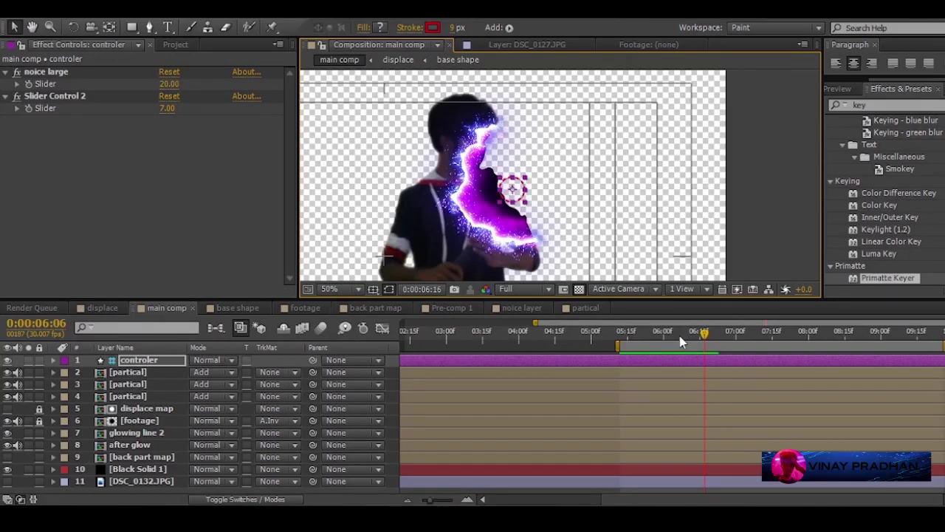
# Scrub the main comp around the 6-second mark and play a preview of the disintegration effect.
pyautogui.moveTo(681, 341)
pyautogui.mouseDown()
pyautogui.moveTo(663, 340)
pyautogui.moveTo(686, 341)
pyautogui.mouseUp()
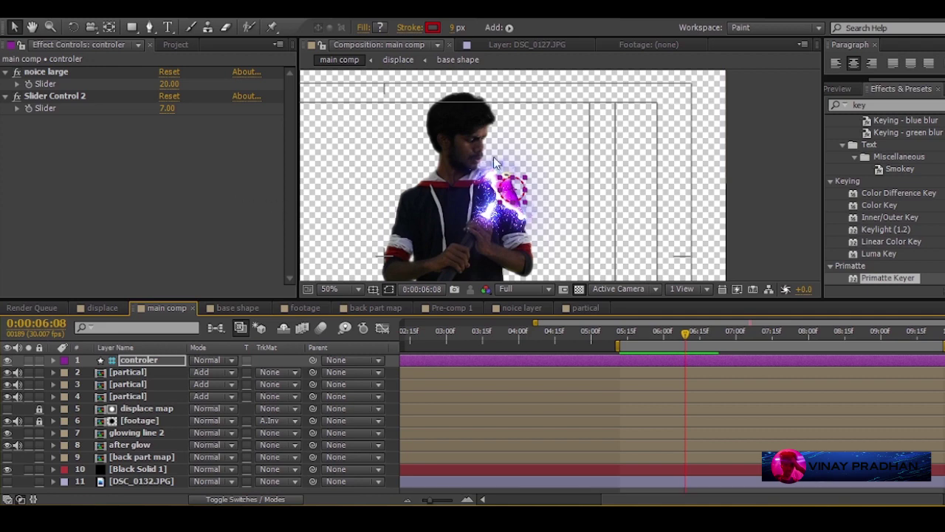
pyautogui.scroll(2, 480, 145)
pyautogui.scroll(-2, 518, 197)
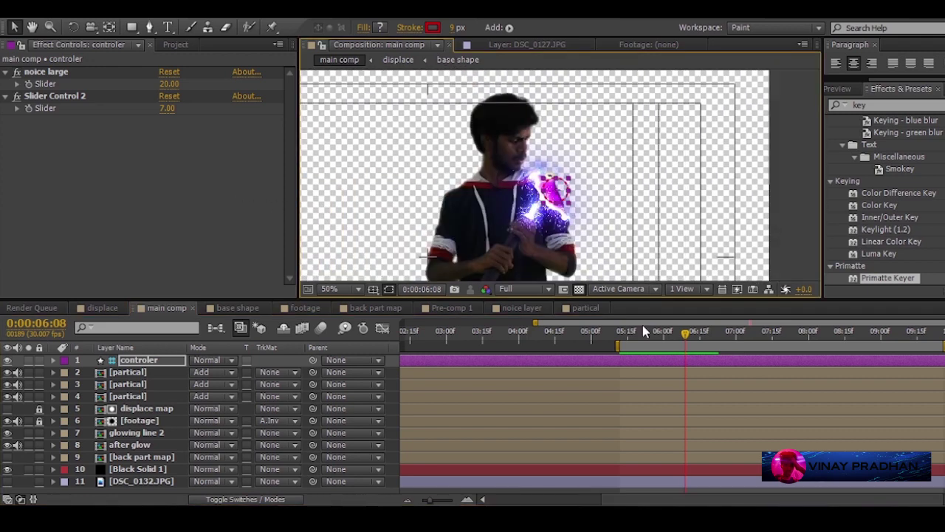
pyautogui.moveTo(668, 335); pyautogui.dragTo(636, 340)
pyautogui.press('KP_0')
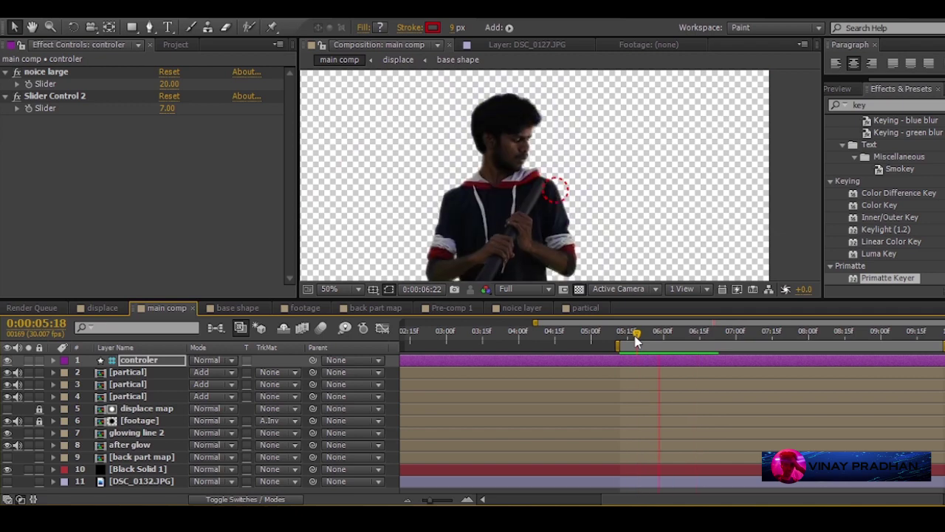
# Examine the circle's scale animation in the base shape comp, and check the effect around 0:00:06:10 in the main comp.
pyautogui.click(141, 373)
pyautogui.click(246, 307)
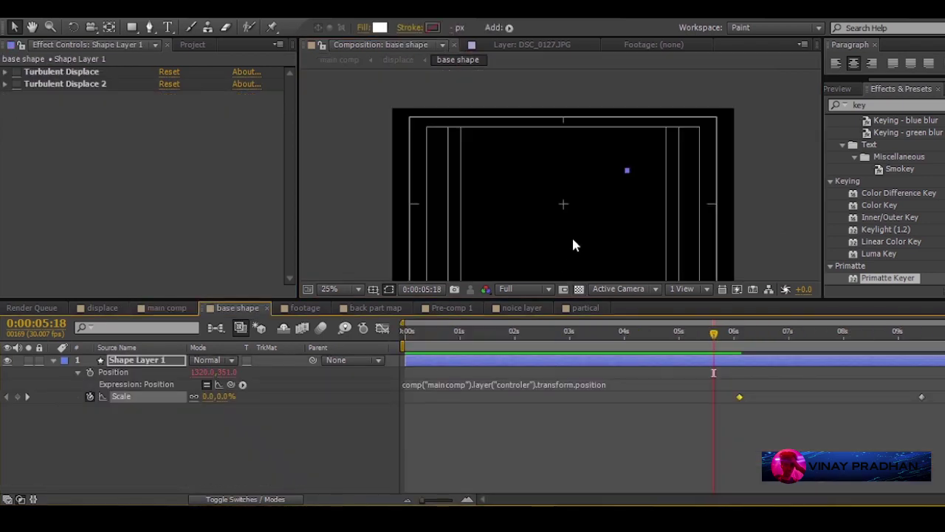
pyautogui.scroll(-1, 571, 235)
pyautogui.click(803, 347)
pyautogui.moveTo(801, 345); pyautogui.dragTo(839, 347)
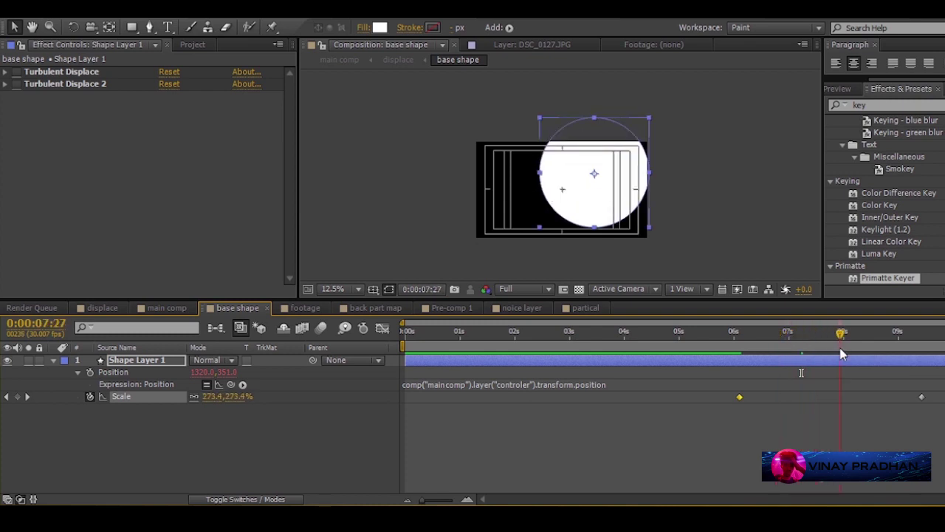
pyautogui.click(158, 455)
pyautogui.click(166, 308)
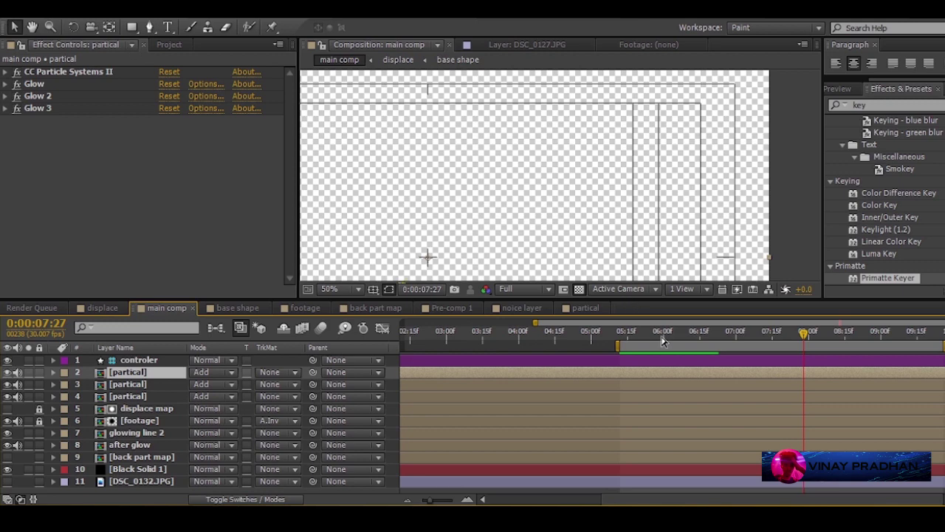
pyautogui.click(662, 334)
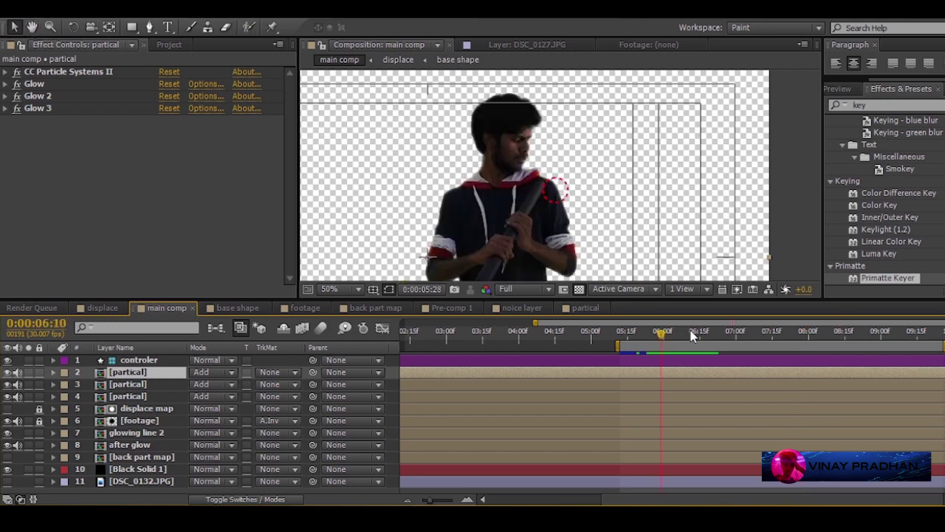
pyautogui.click(691, 330)
# Start a new project, saving the changes to "loki disintigration.aep", and set the new project's colour depth to 16 bpc.
pyautogui.click(23, 16)
pyautogui.moveTo(9, 17)
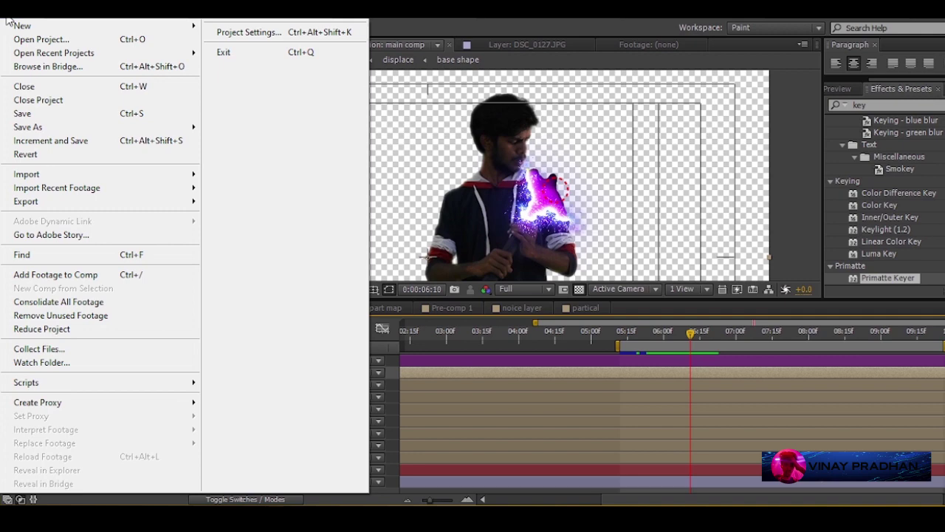
pyautogui.moveTo(127, 27)
pyautogui.click(312, 31)
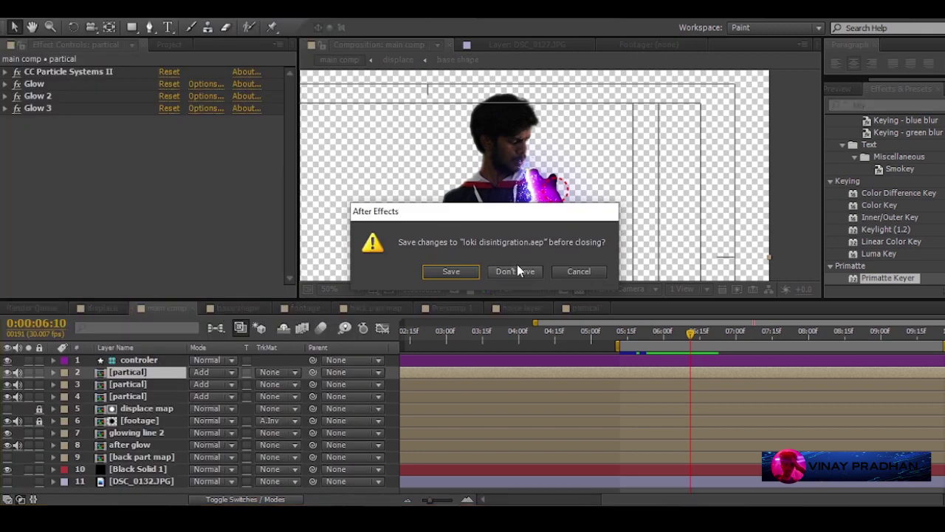
pyautogui.click(458, 270)
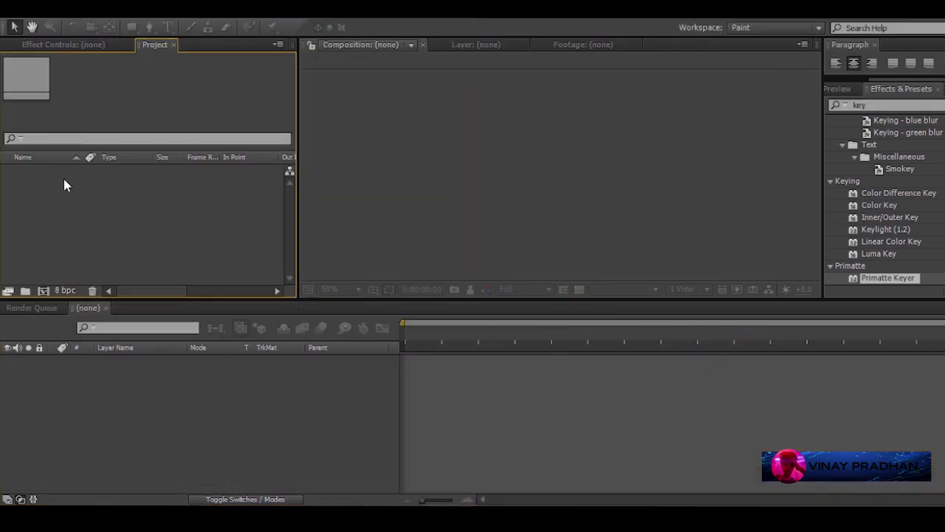
pyautogui.keyDown('alt'); pyautogui.click(61, 291); pyautogui.keyUp('alt')
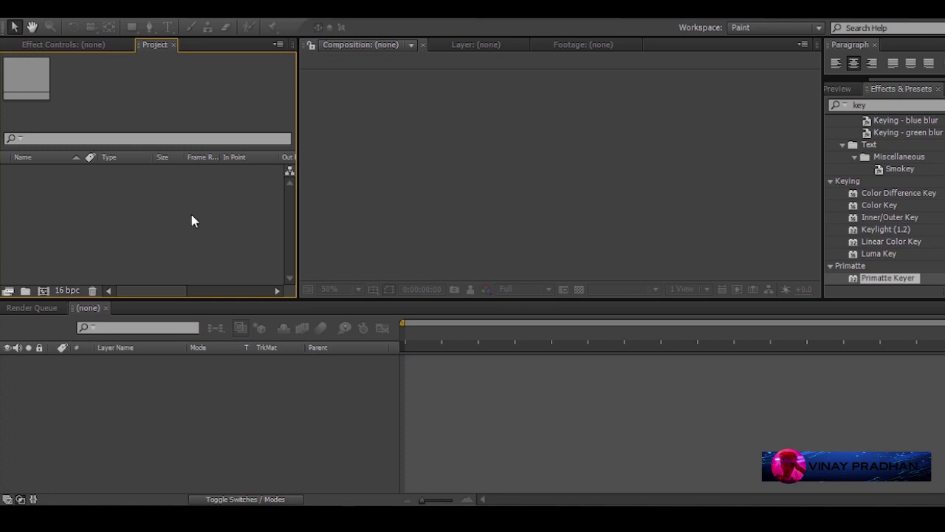
# Create a 1920 x 1080, 30 fps composition named "main comp" with a duration of 15 seconds.
pyautogui.click(42, 291)
pyautogui.click(214, 177)
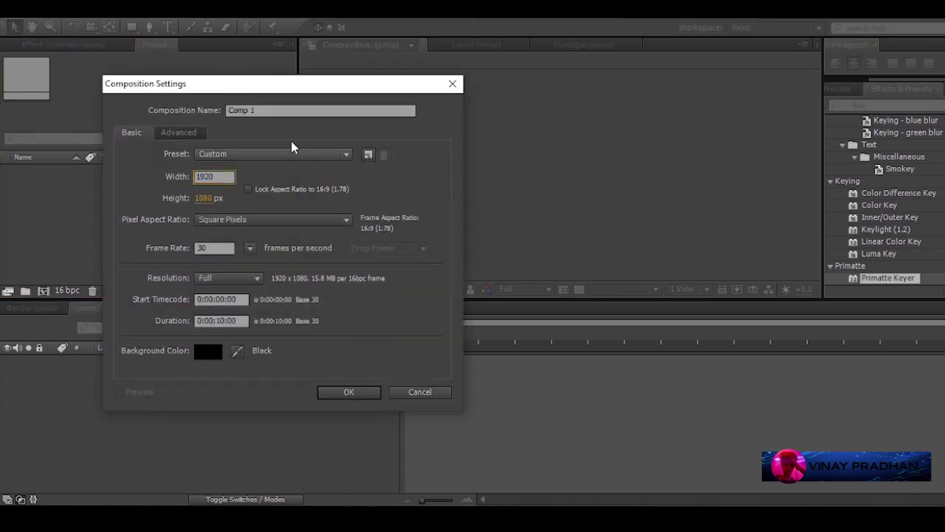
pyautogui.click(264, 110)
pyautogui.write('main co')
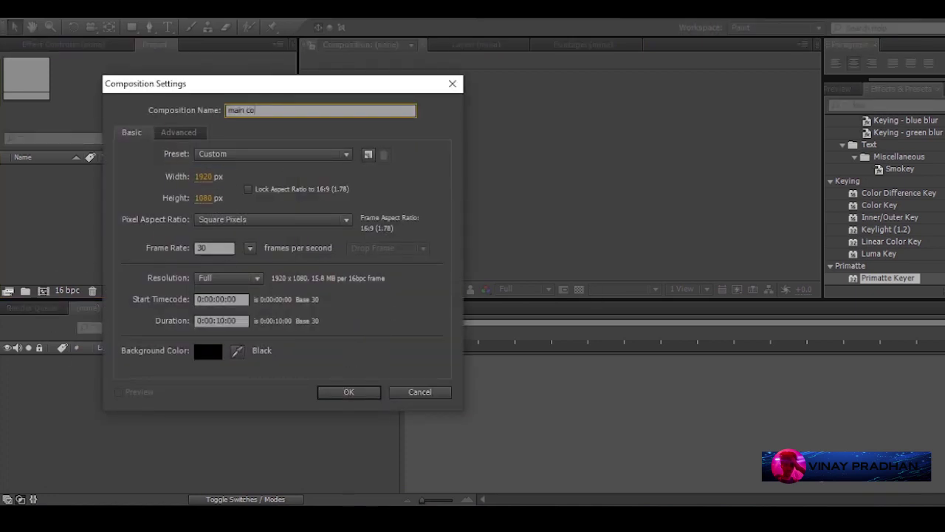
pyautogui.write('mp')
pyautogui.click(222, 321)
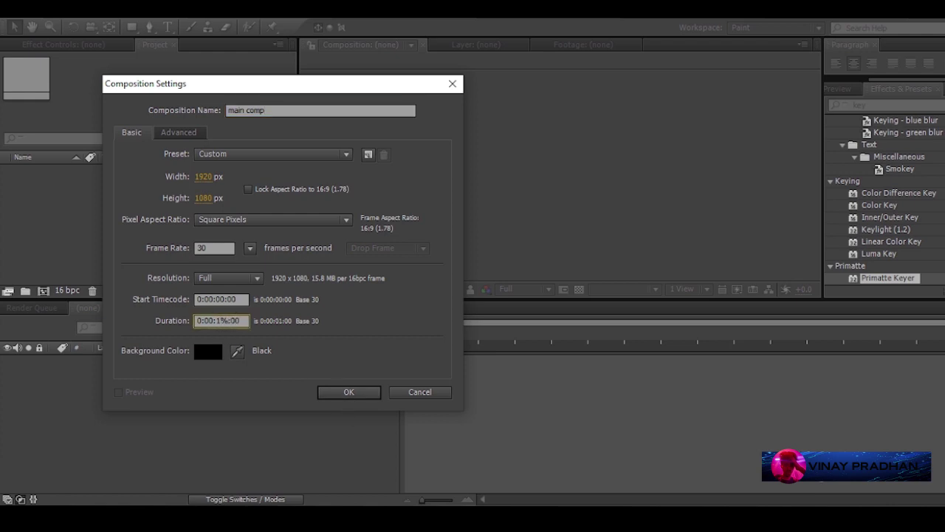
pyautogui.click(338, 392)
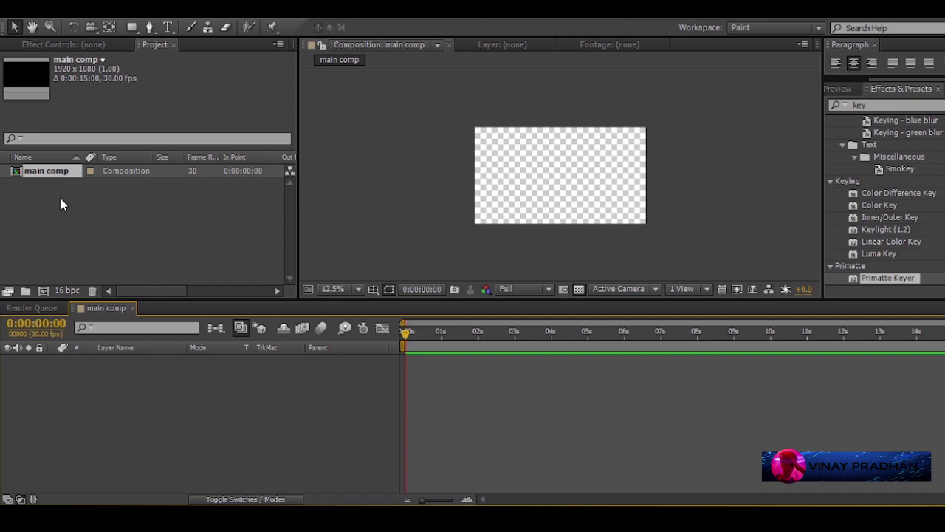
# Create a second composition named "footage" with the same settings and nest it as a layer in main comp.
pyautogui.click(44, 291)
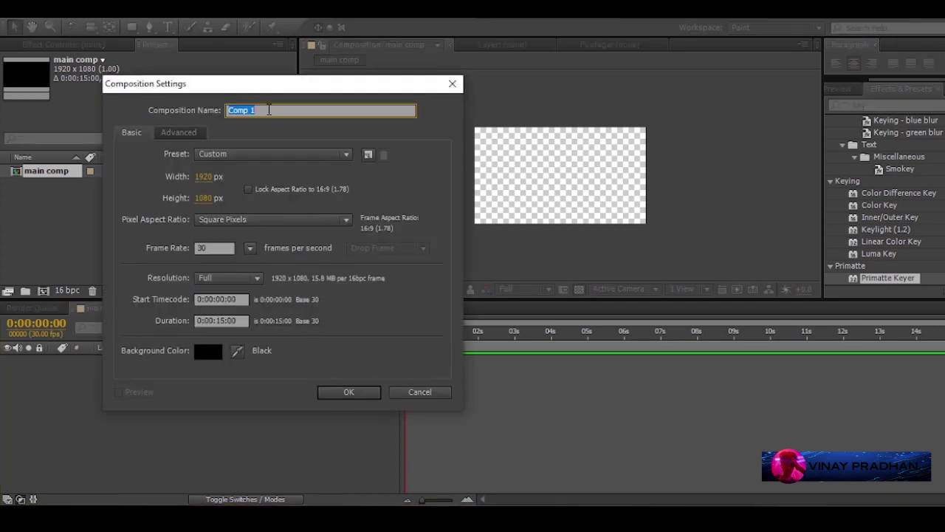
pyautogui.write('footage')
pyautogui.click(340, 394)
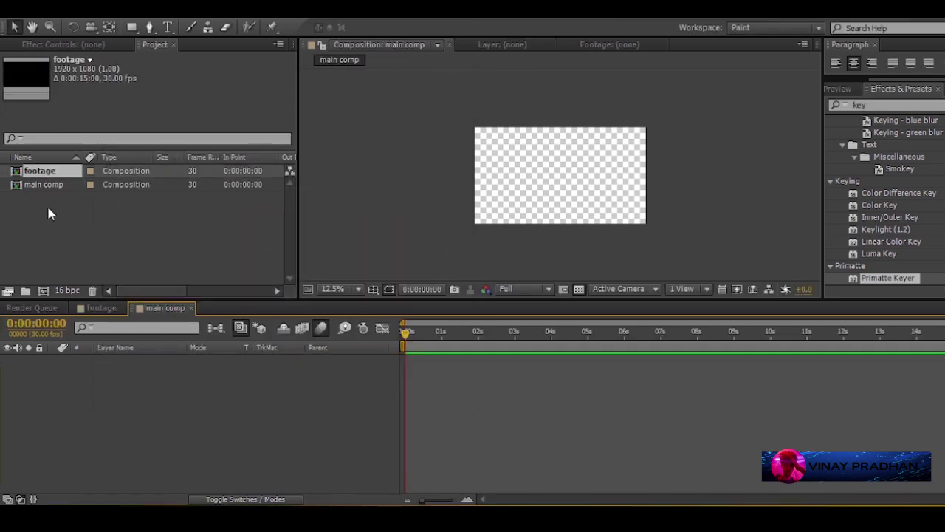
pyautogui.click(46, 203)
pyautogui.moveTo(41, 174); pyautogui.dragTo(147, 374)
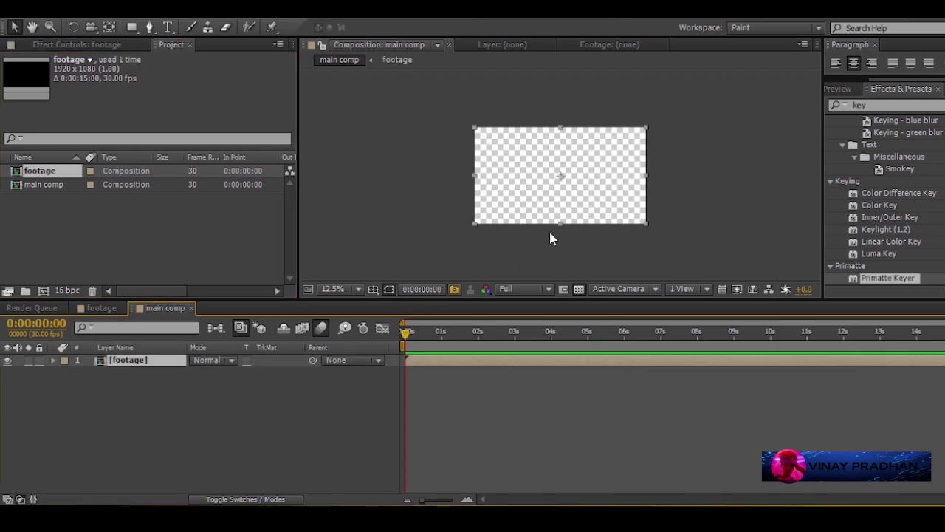
# Import alpha video.mov from the desktop and place it as a layer in the footage composition.
pyautogui.click(100, 309)
pyautogui.click(41, 197)
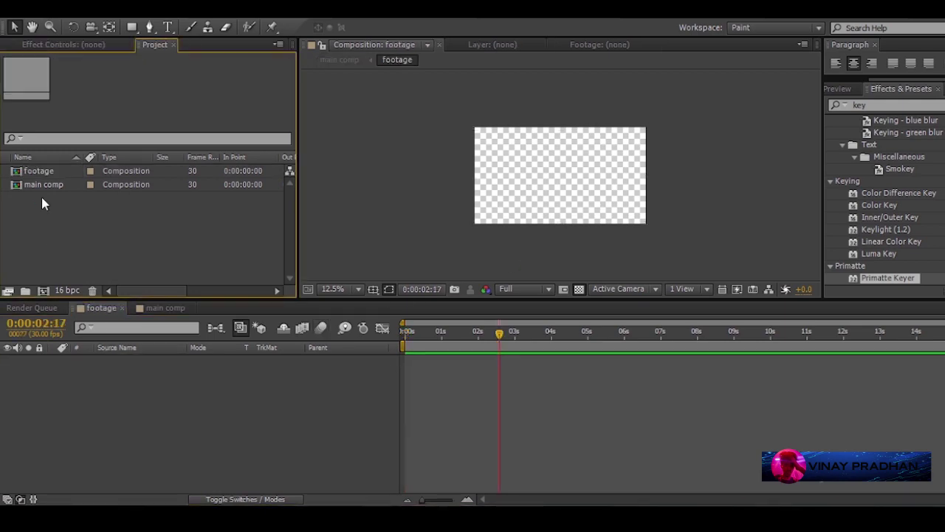
pyautogui.doubleClick(42, 197)
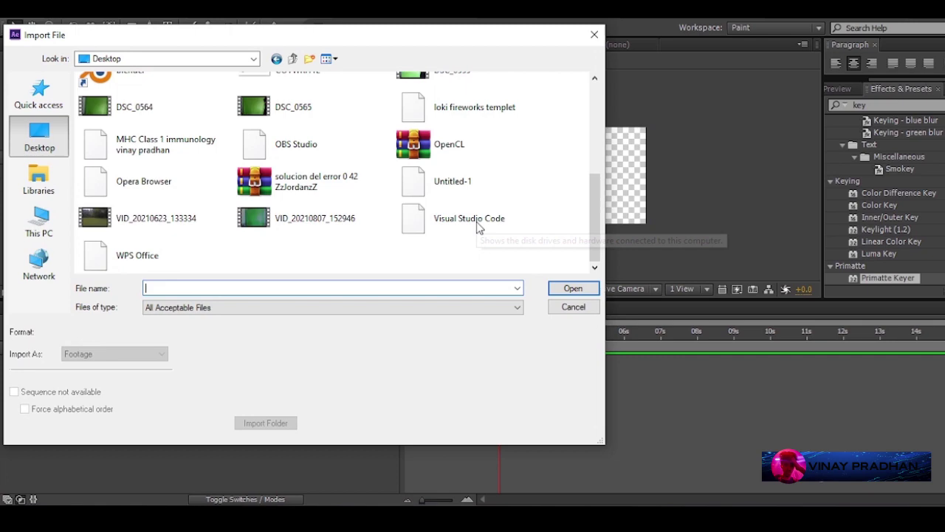
pyautogui.moveTo(595, 158)
pyautogui.mouseDown()
pyautogui.moveTo(598, 140)
pyautogui.moveTo(598, 154)
pyautogui.mouseUp()
pyautogui.doubleClick(481, 209)
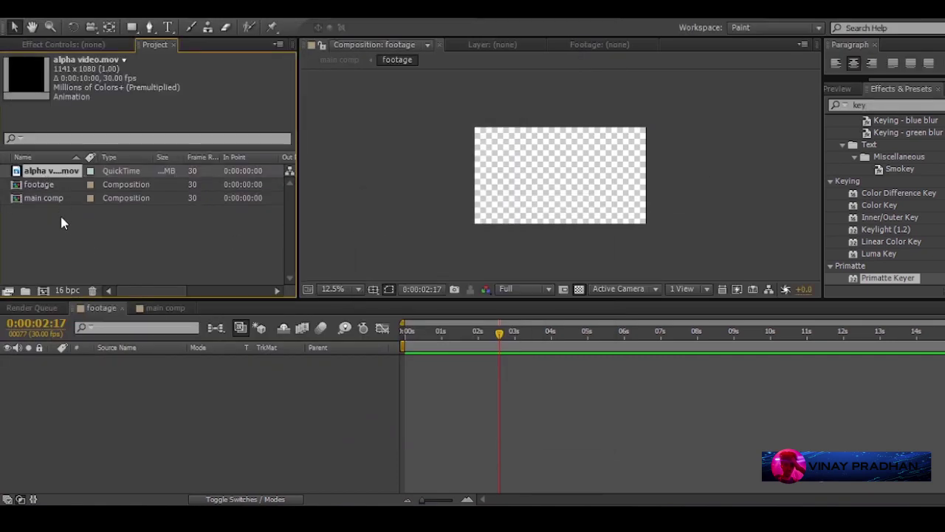
pyautogui.moveTo(51, 171); pyautogui.dragTo(133, 359)
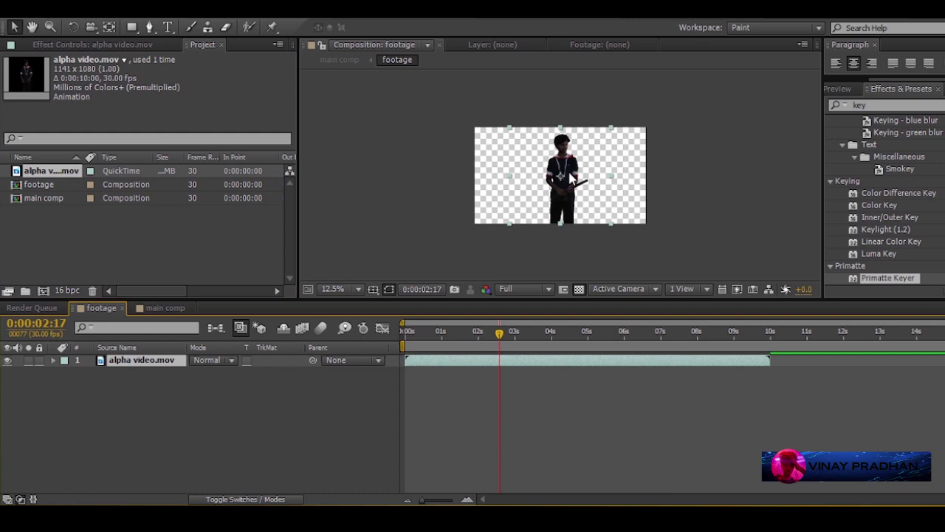
# Scrub through the alpha video in the footage comp and check its transparent background.
pyautogui.scroll(2, 570, 178)
pyautogui.scroll(-1, 578, 144)
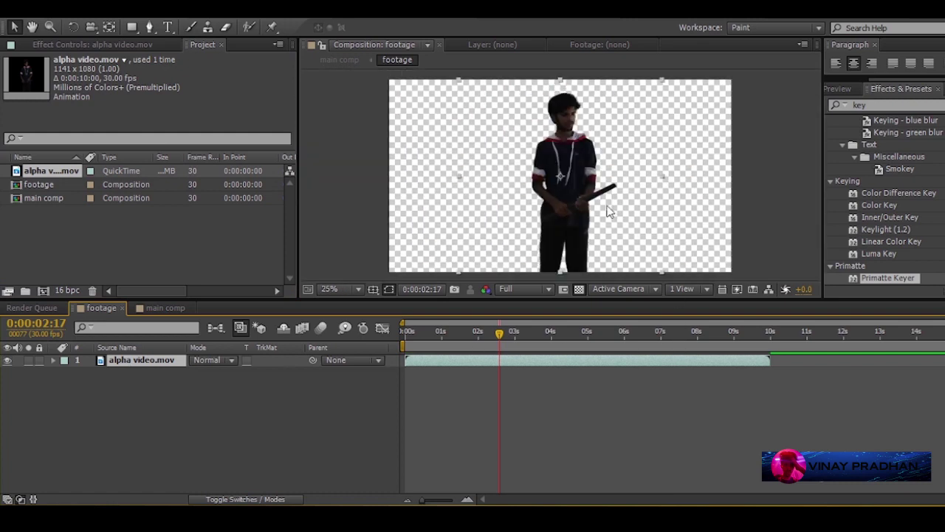
pyautogui.moveTo(643, 341); pyautogui.dragTo(701, 336)
pyautogui.click(642, 338)
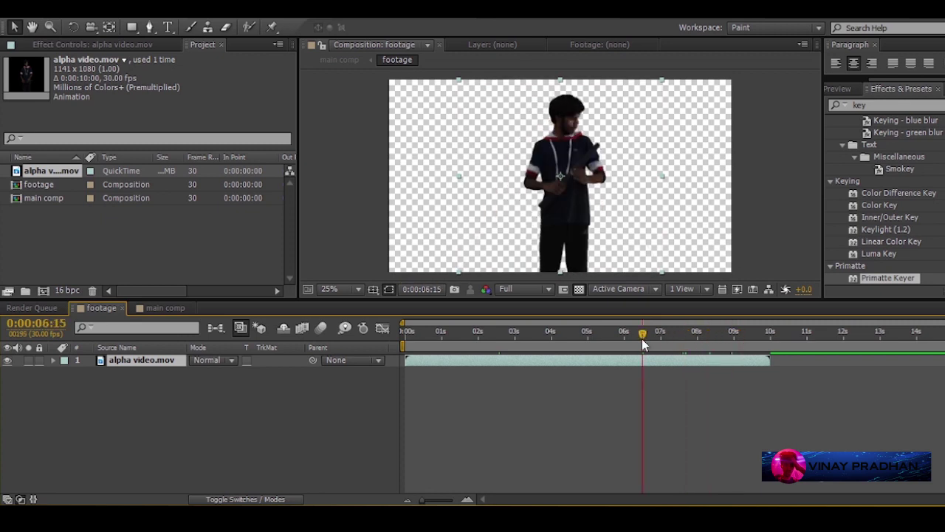
pyautogui.click(563, 333)
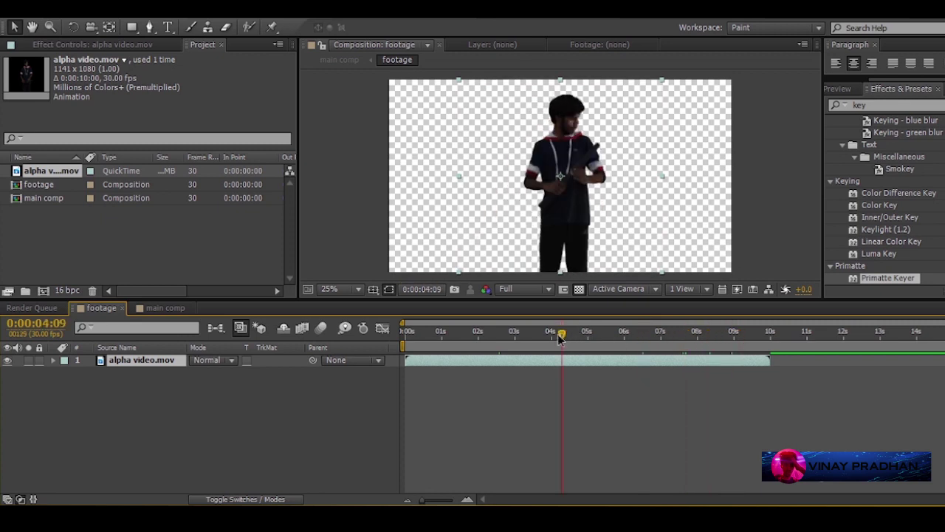
pyautogui.click(579, 289)
pyautogui.click(581, 290)
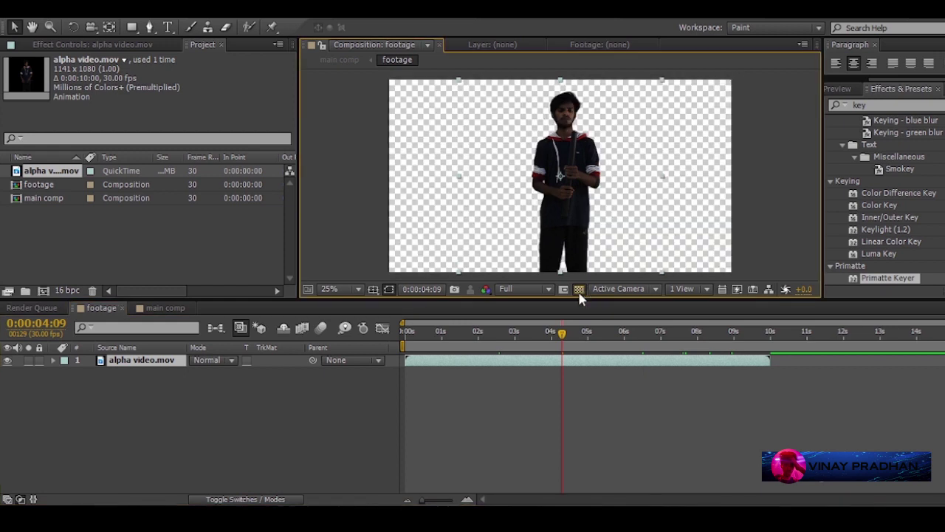
# In main comp, show the Title/Action Safe guides and draw a white circle from the frame's centre, spanning most of its height, on a new shape layer.
pyautogui.click(153, 310)
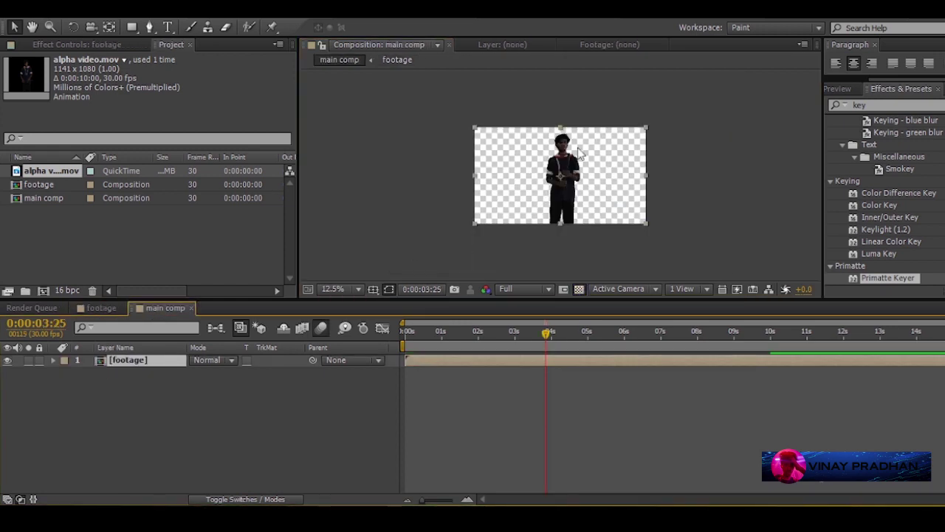
pyautogui.scroll(1, 555, 164)
pyautogui.click(56, 467)
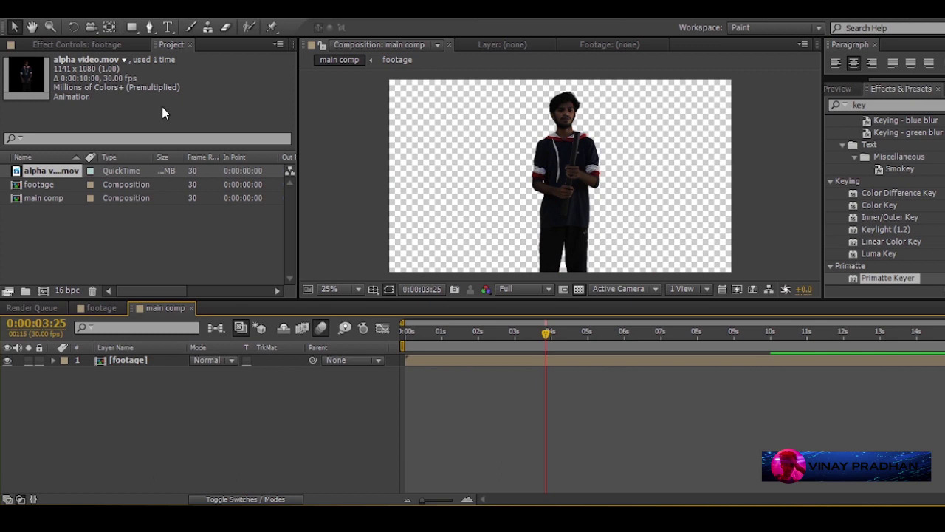
pyautogui.click(132, 29)
pyautogui.click(176, 58)
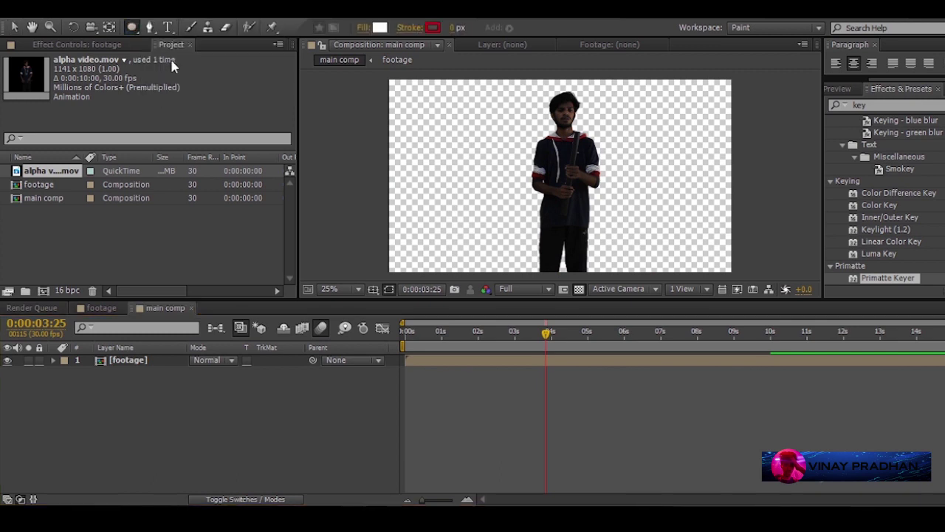
pyautogui.click(373, 289)
pyautogui.click(403, 308)
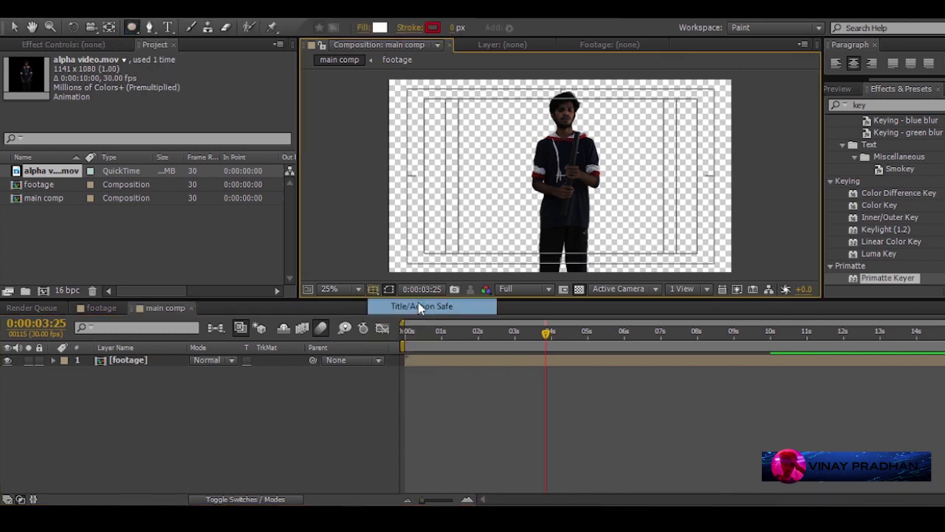
pyautogui.scroll(4, 559, 177)
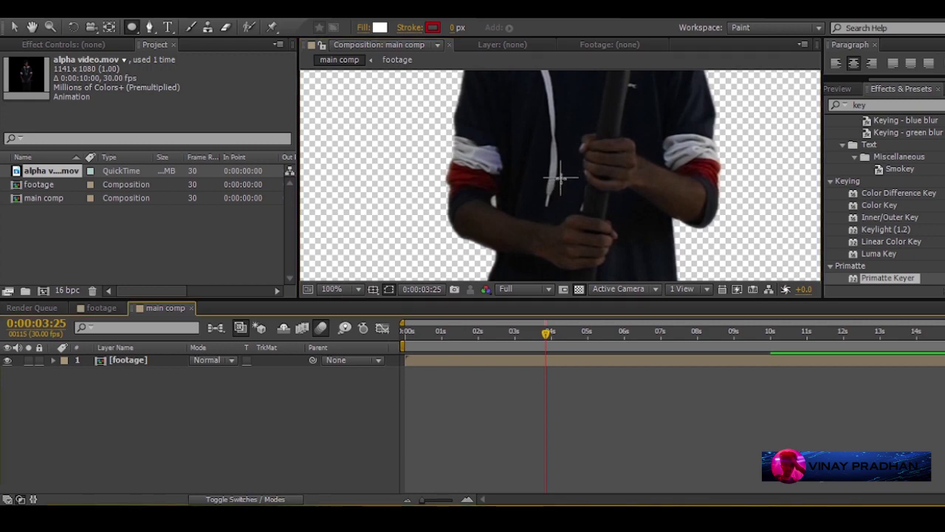
pyautogui.moveTo(561, 178)
pyautogui.mouseDown()
pyautogui.moveTo(738, 277)
pyautogui.moveTo(878, 337)
pyautogui.mouseUp()
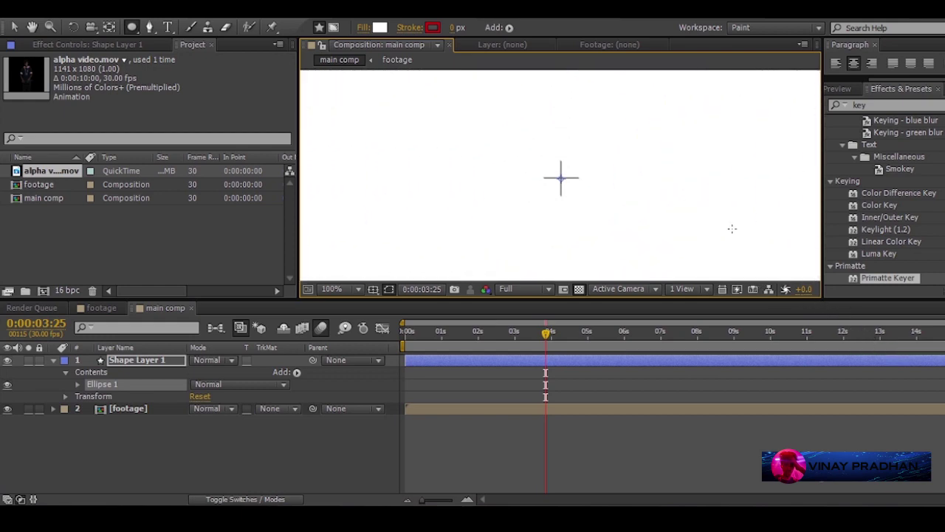
pyautogui.scroll(-2, 613, 143)
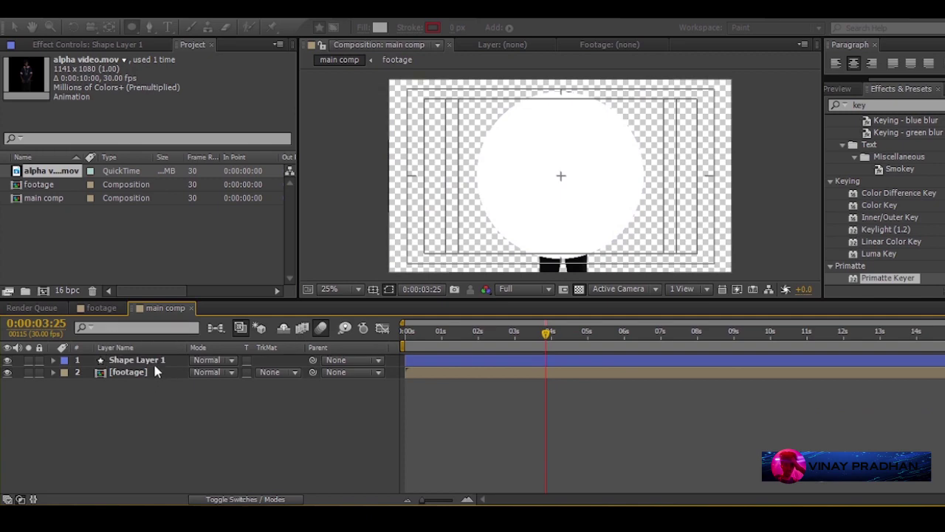
# Apply the Turbulent Displace effect to Shape Layer 1 and turn off the transparency grid in the composition view.
pyautogui.click(157, 362)
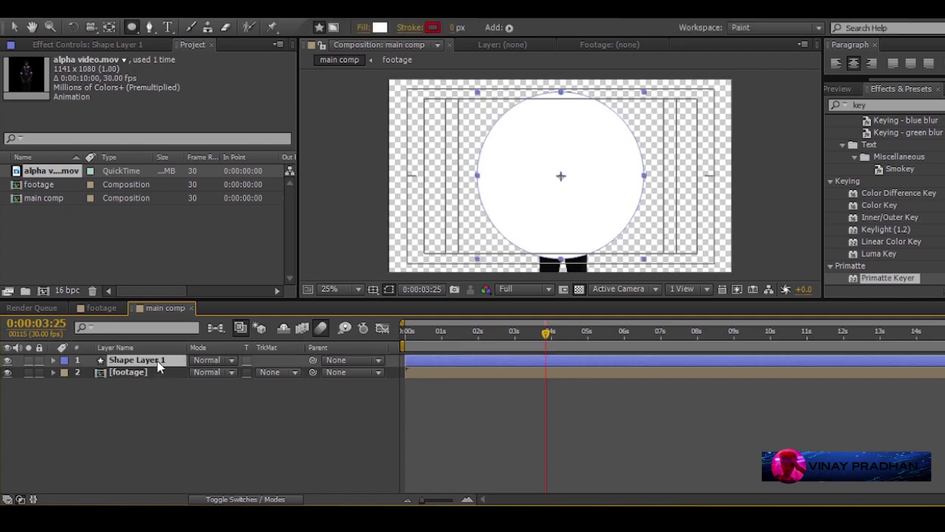
pyautogui.click(879, 107)
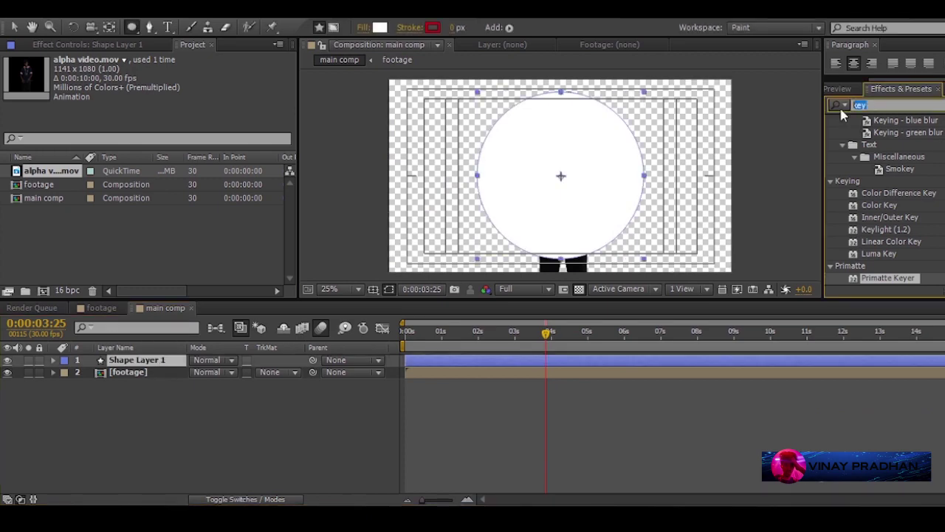
pyautogui.write('displ')
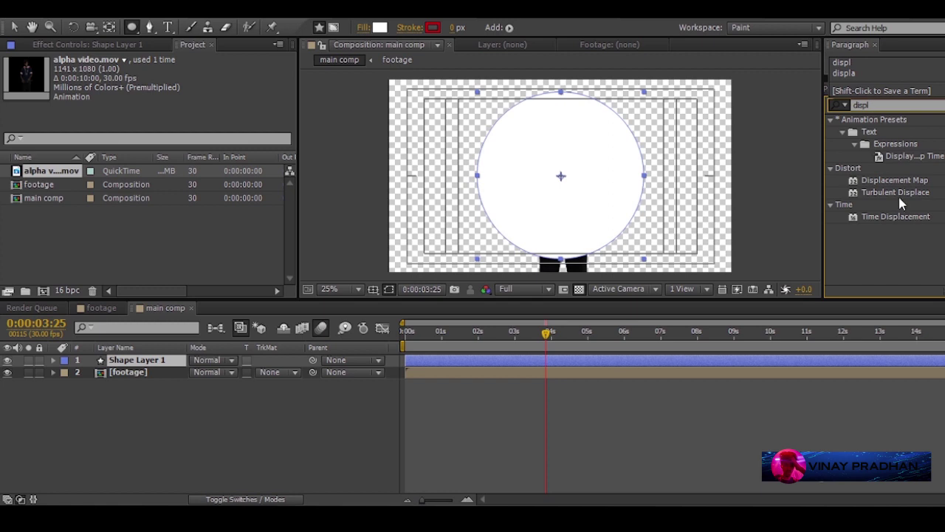
pyautogui.doubleClick(900, 194)
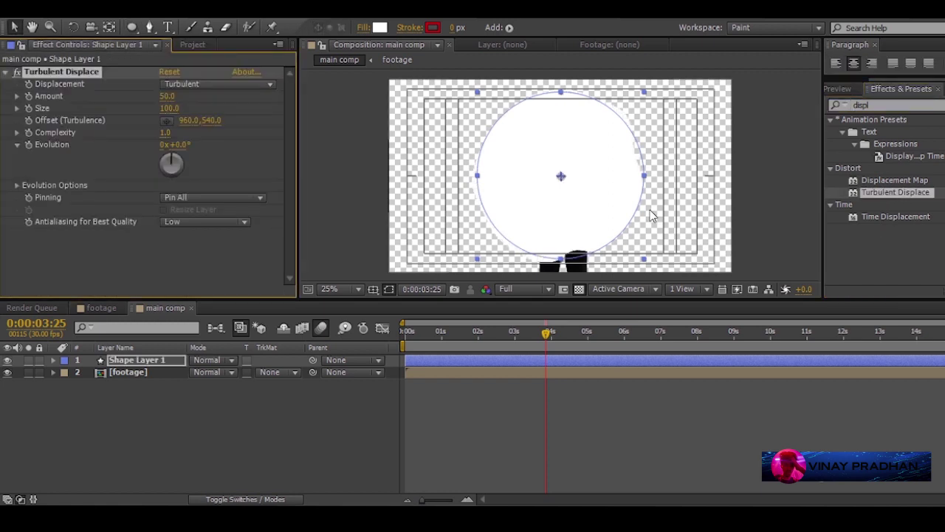
pyautogui.click(579, 289)
pyautogui.press('.')
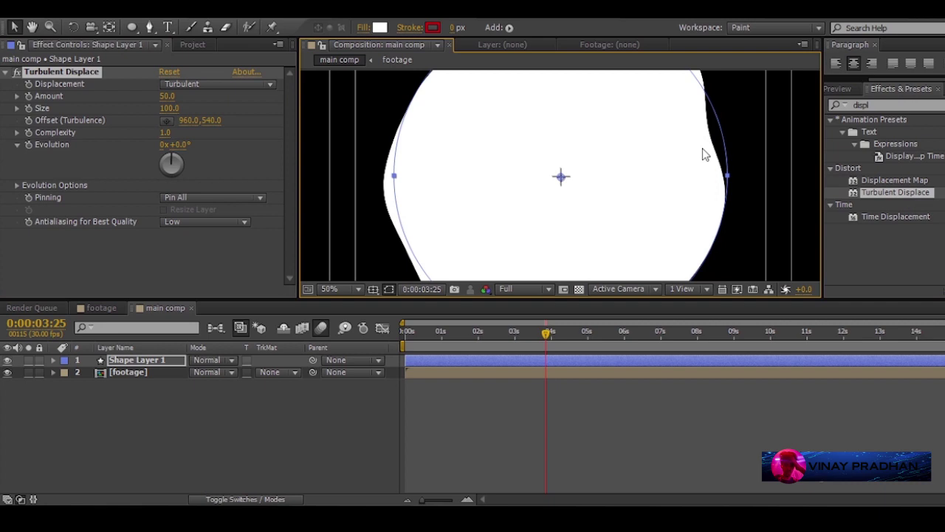
# Set the circle's Turbulent Displace Size to 22 and Amount to 128 to roughen its edge.
pyautogui.moveTo(163, 108); pyautogui.dragTo(96, 112)
pyautogui.click(165, 108)
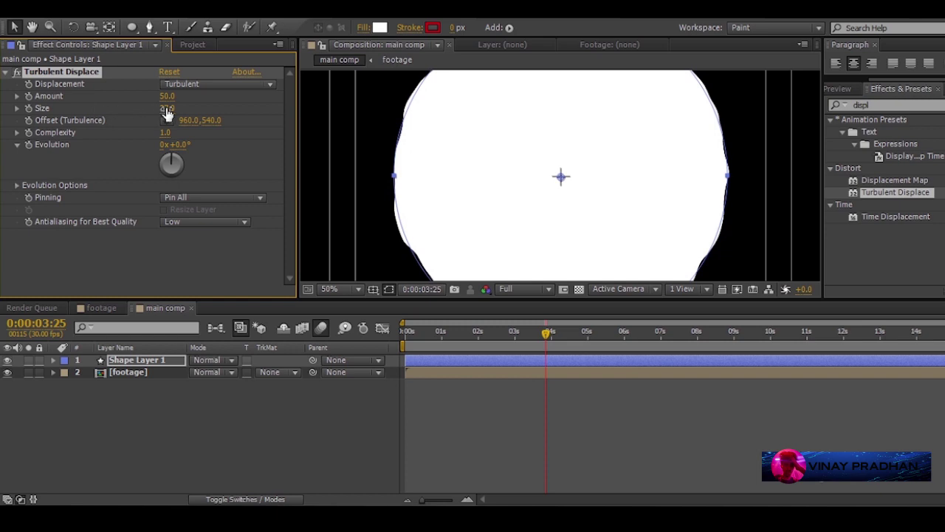
pyautogui.write('3')
pyautogui.press('Return')
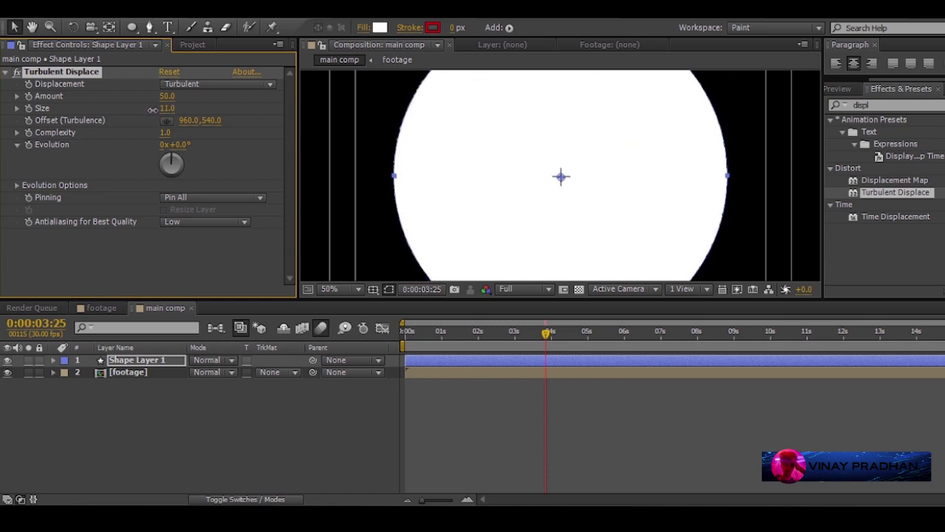
pyautogui.moveTo(152, 110)
pyautogui.mouseDown()
pyautogui.moveTo(165, 108)
pyautogui.moveTo(148, 96)
pyautogui.mouseUp()
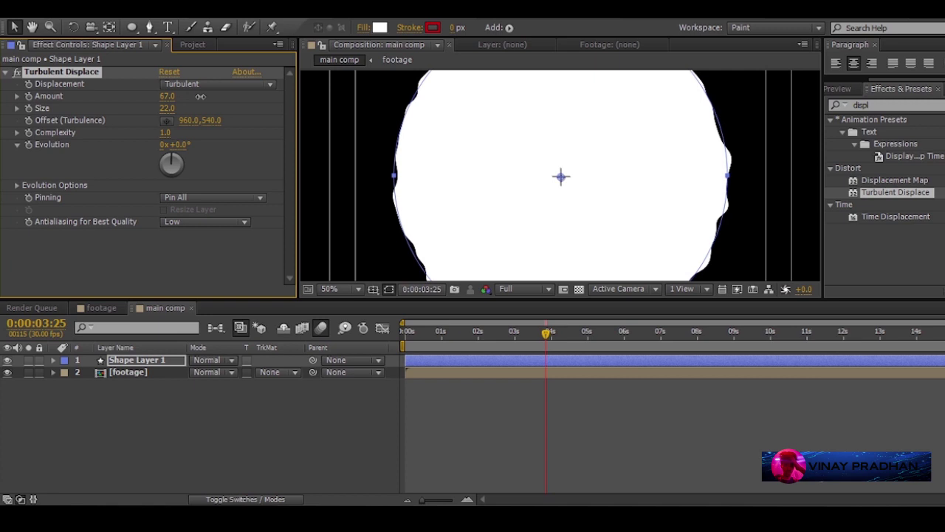
pyautogui.moveTo(213, 96); pyautogui.dragTo(224, 95)
pyautogui.scroll(-2, 549, 178)
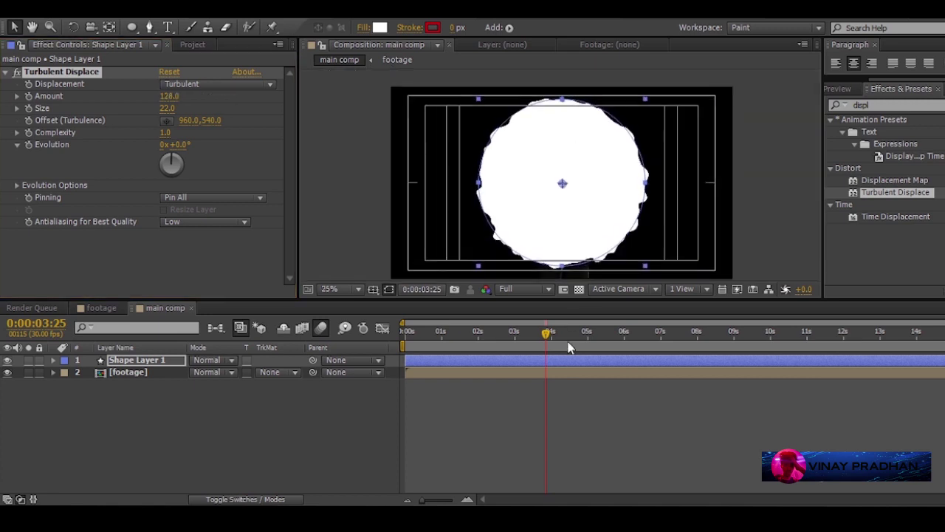
# Add a Scale keyframe of 0% to Shape Layer 1 at 0:00:03:07.
pyautogui.click(524, 332)
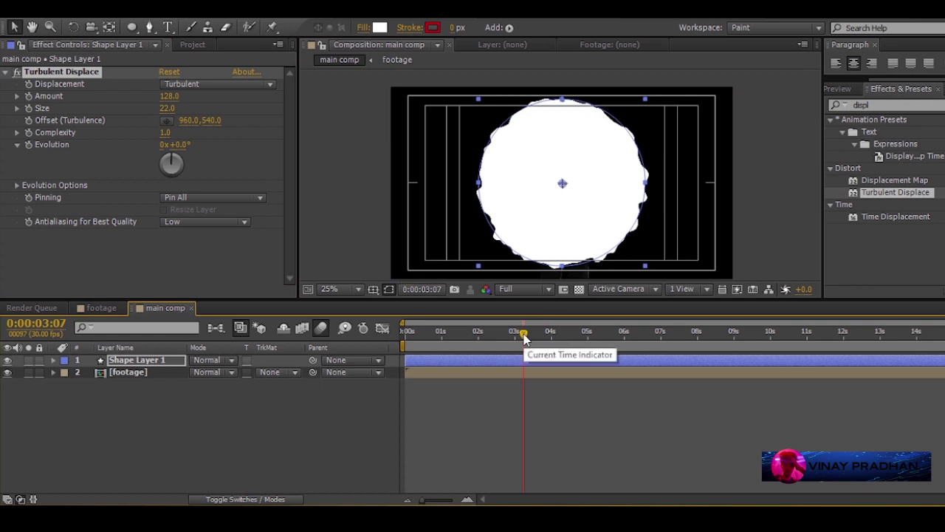
pyautogui.click(165, 362)
pyautogui.press('s')
pyautogui.click(101, 372)
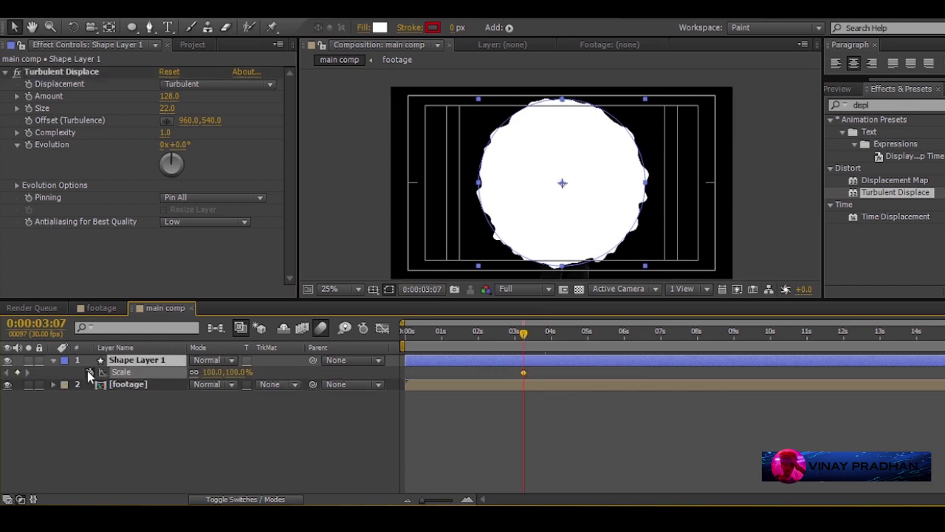
pyautogui.moveTo(214, 372); pyautogui.dragTo(164, 374)
pyautogui.click(208, 373)
pyautogui.write('0.')
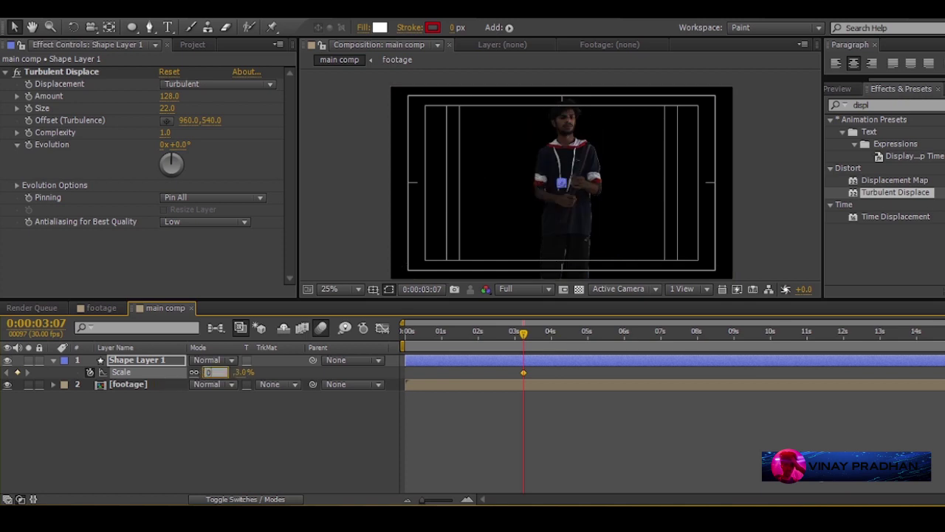
pyautogui.write('0')
pyautogui.click(130, 415)
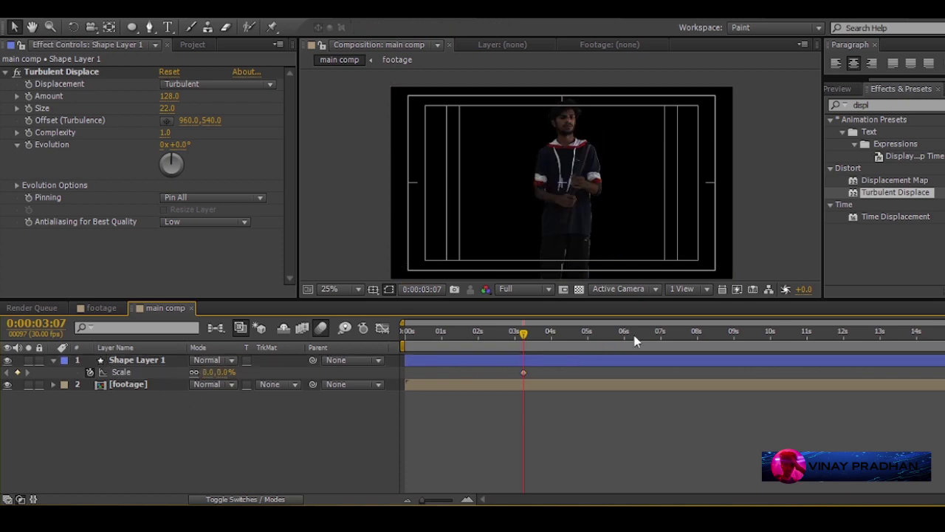
# Add a Scale keyframe of 173% to Shape Layer 1 at 0:00:05:02, and scrub back to 0:00:03:21 to preview the growth.
pyautogui.click(590, 338)
pyautogui.write('1')
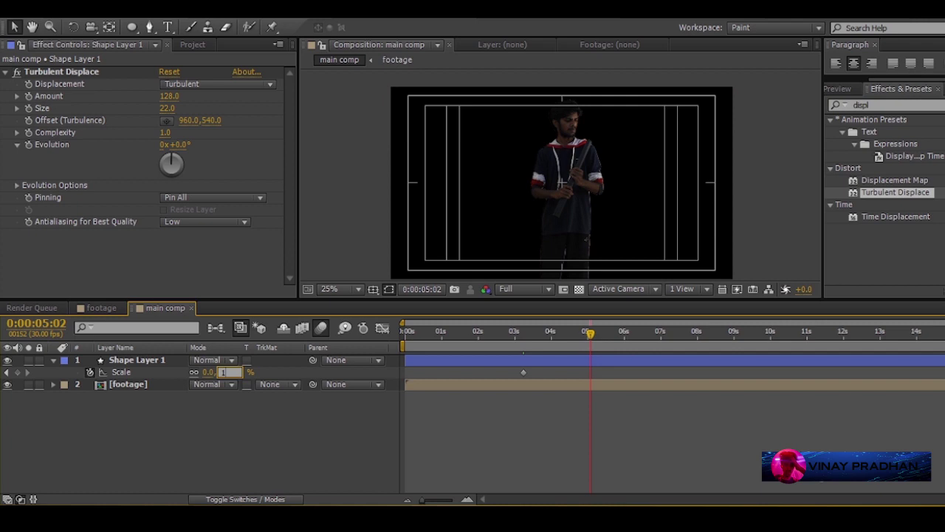
pyautogui.write('00')
pyautogui.press('Return')
pyautogui.moveTo(237, 373); pyautogui.dragTo(290, 374)
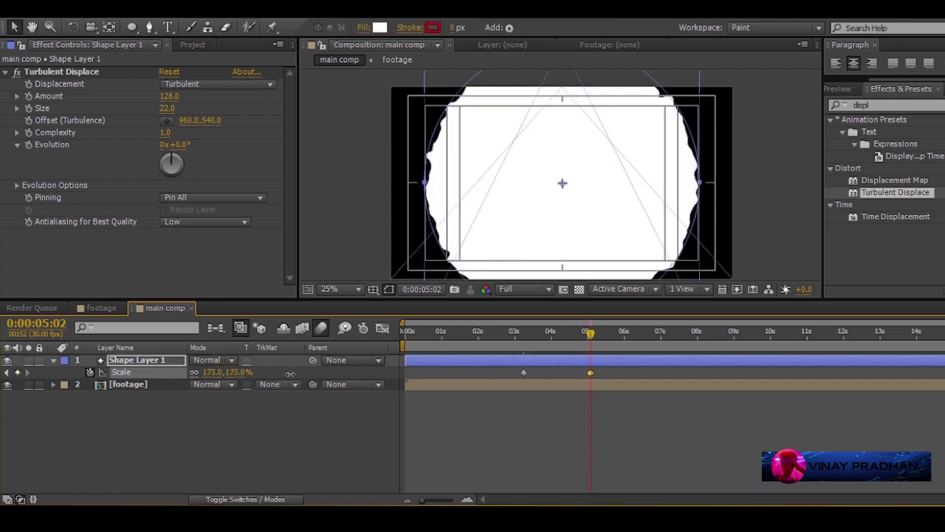
pyautogui.click(327, 451)
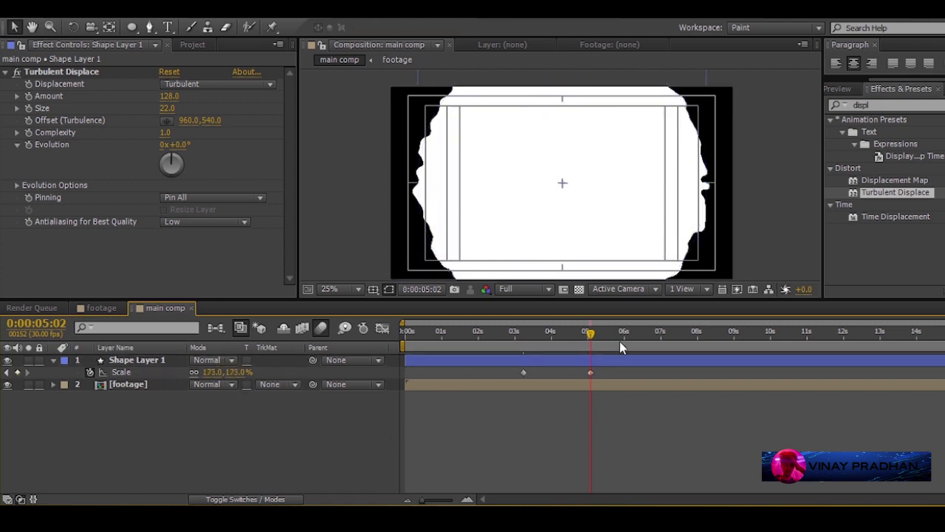
pyautogui.moveTo(590, 333); pyautogui.dragTo(541, 334)
pyautogui.click(557, 333)
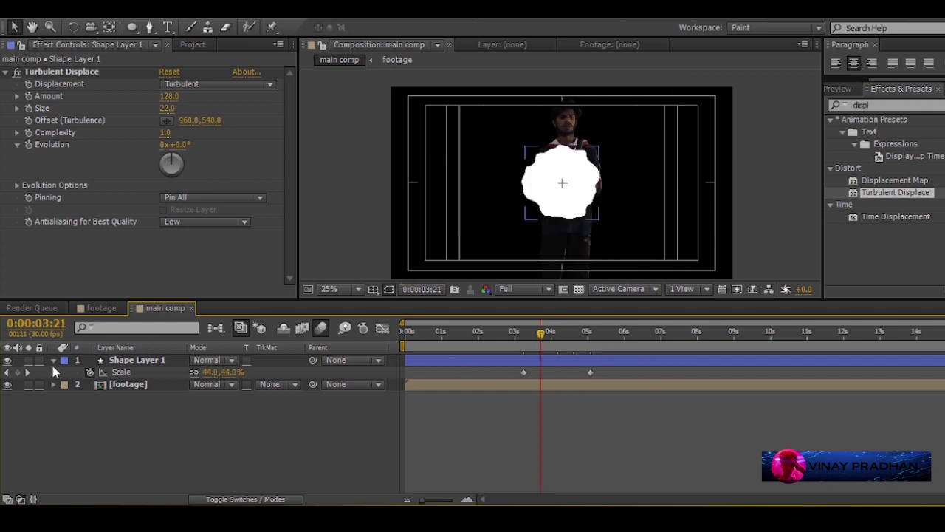
# Pre-compose Shape Layer 1 into a new composition named "base animation", moving all attributes into it.
pyautogui.click(54, 361)
pyautogui.click(152, 361)
pyautogui.rightClick(153, 367)
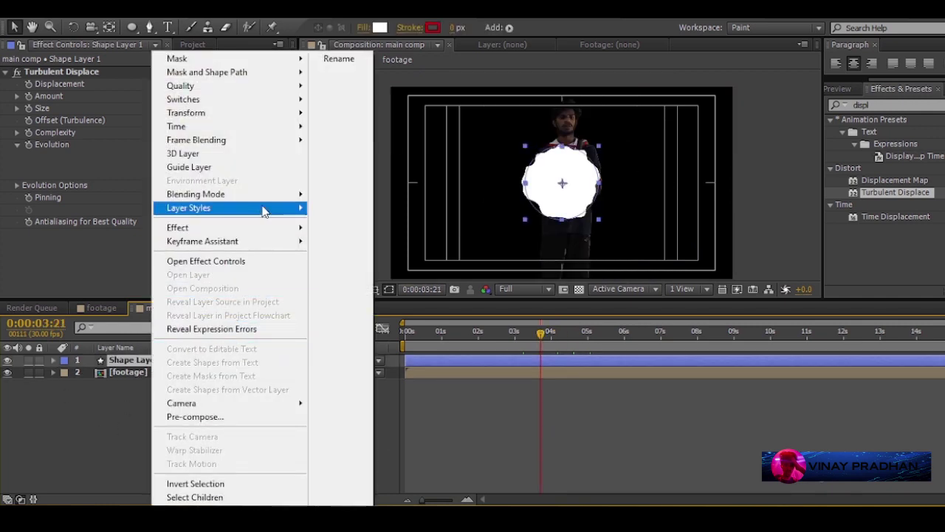
pyautogui.click(246, 418)
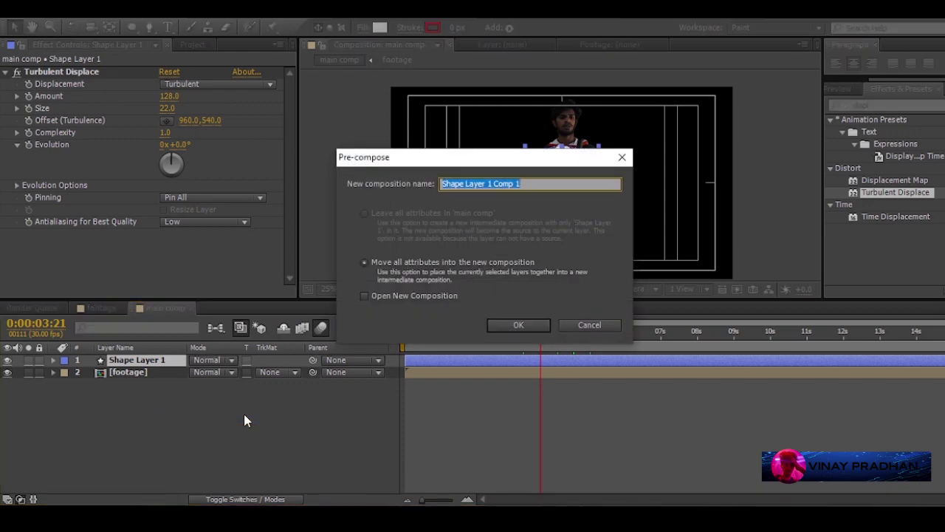
pyautogui.write('b')
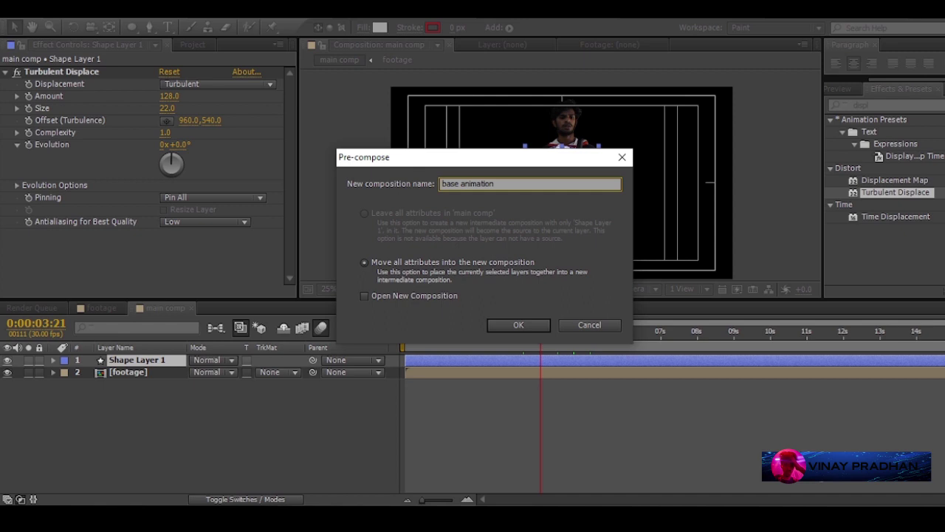
pyautogui.write('ase animation')
pyautogui.press('Return')
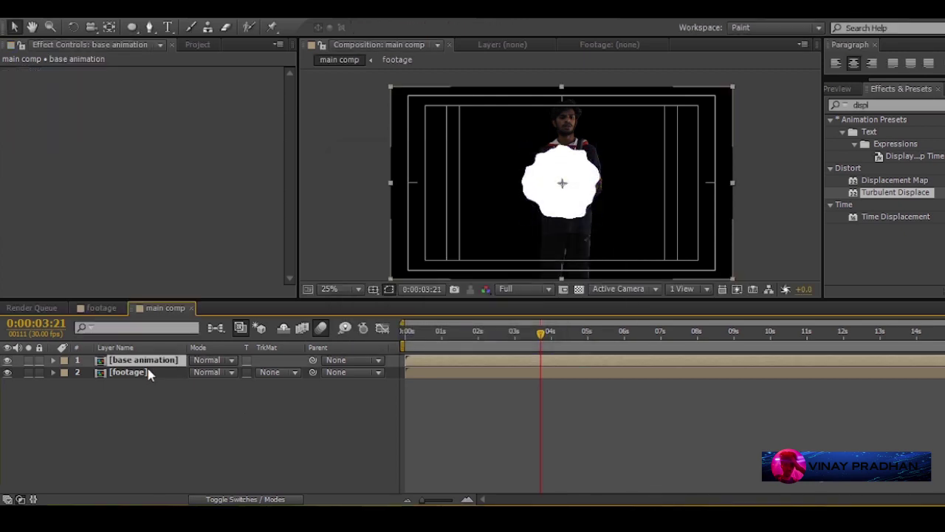
# Apply the Set Matte effect to the footage layer in main comp.
pyautogui.click(148, 373)
pyautogui.click(161, 393)
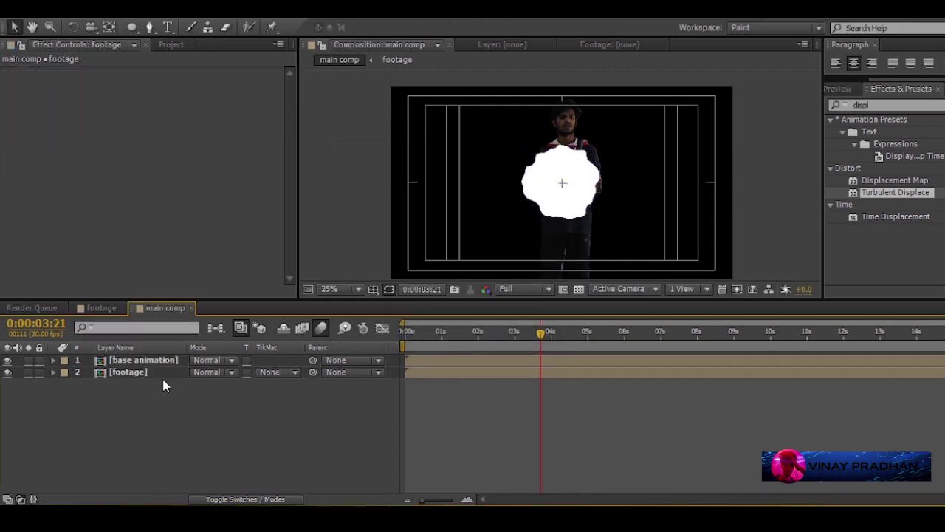
pyautogui.click(168, 376)
pyautogui.click(171, 364)
pyautogui.click(169, 373)
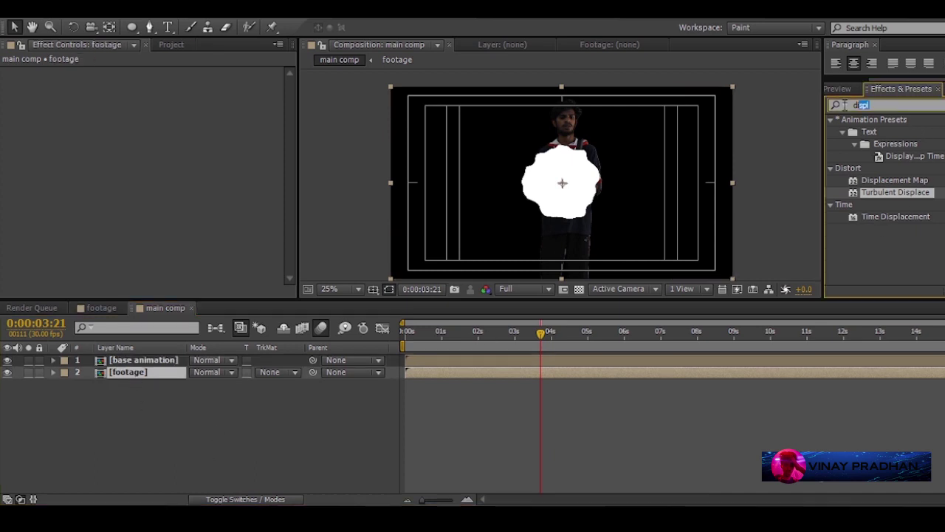
pyautogui.moveTo(857, 104); pyautogui.dragTo(828, 109)
pyautogui.write('set')
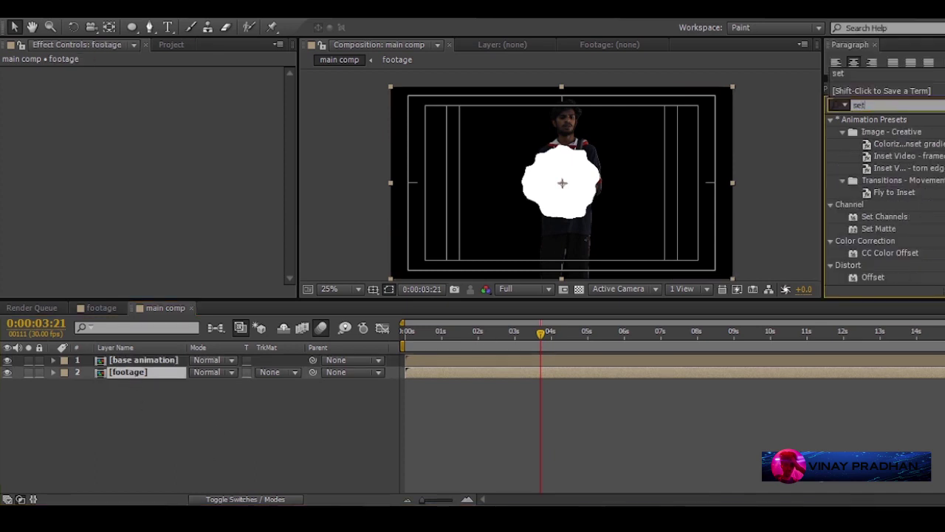
pyautogui.doubleClick(878, 230)
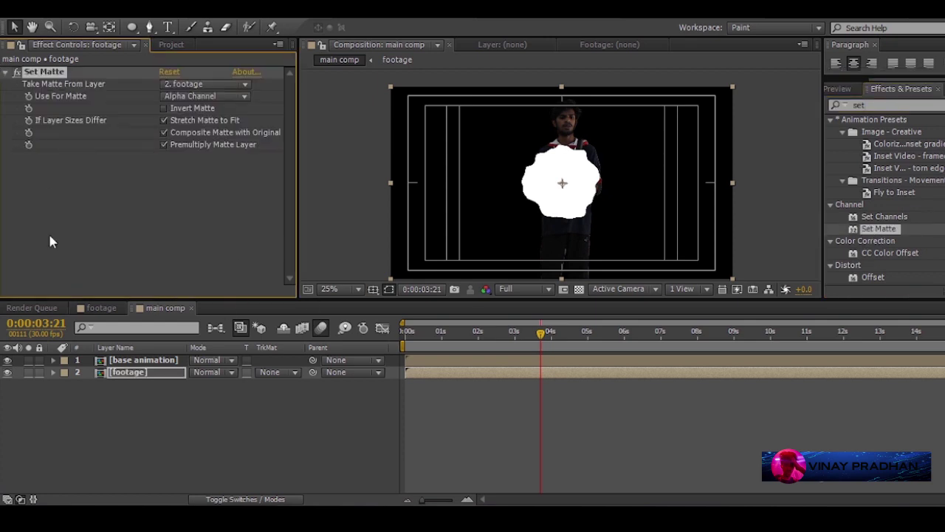
# Have the footage's Set Matte use the base animation layer as an inverted matte, and hide the base animation layer.
pyautogui.click(191, 84)
pyautogui.click(212, 117)
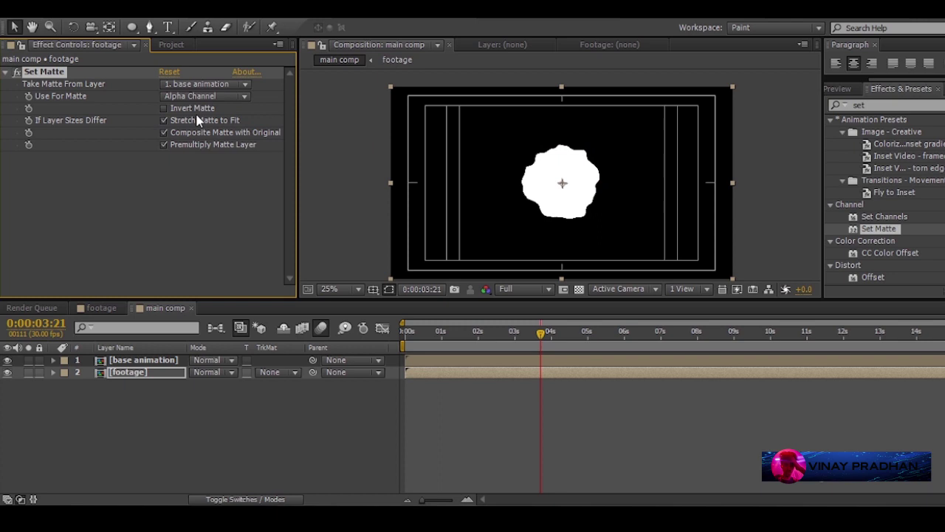
pyautogui.click(164, 108)
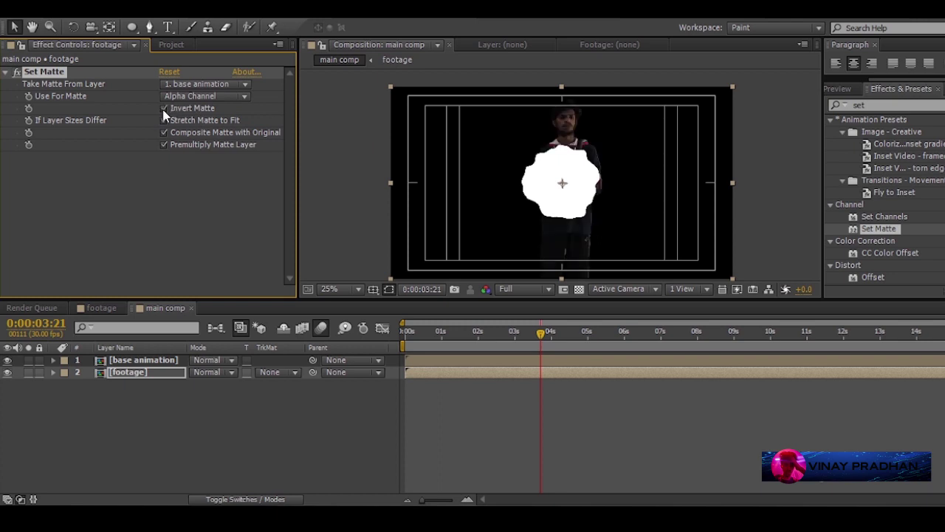
pyautogui.click(8, 360)
pyautogui.scroll(1, 532, 142)
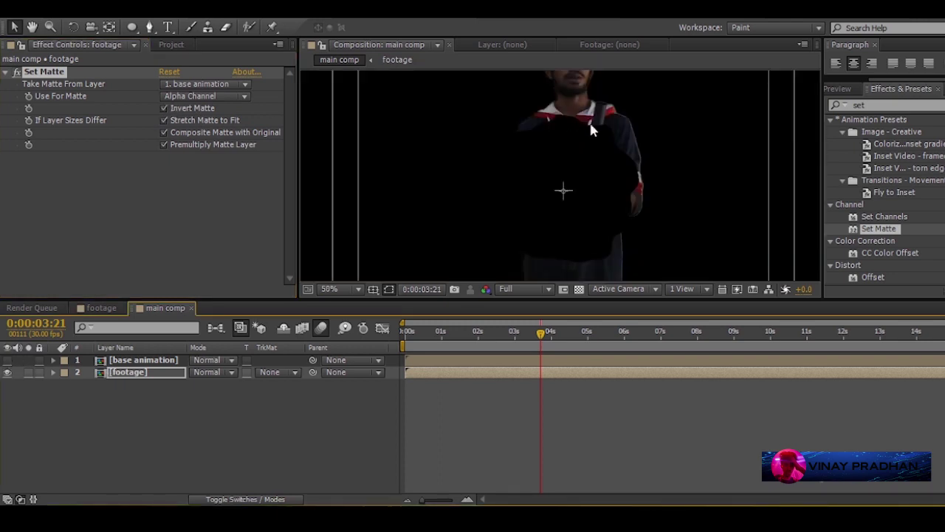
# Duplicate the base animation layer and rename the upper copy "glow line".
pyautogui.click(133, 361)
pyautogui.hotkey('ctrl', 'd')
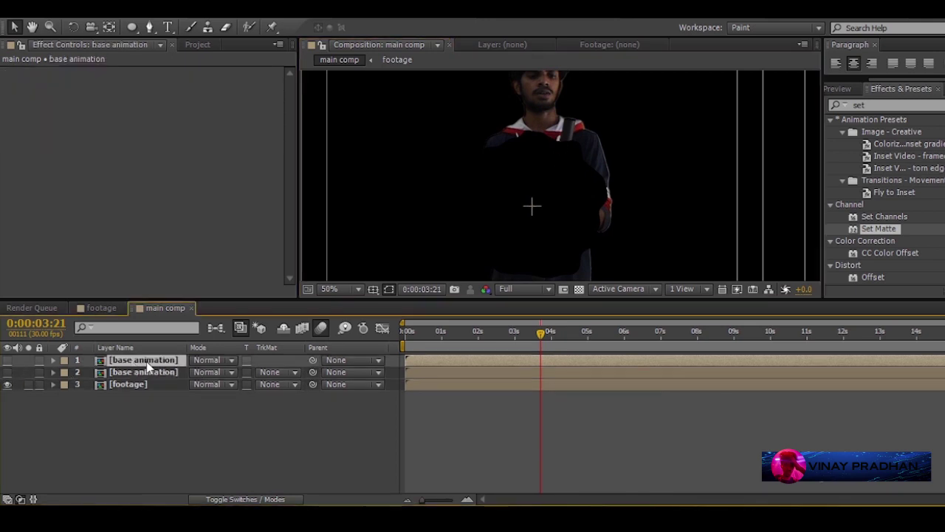
pyautogui.press('Return')
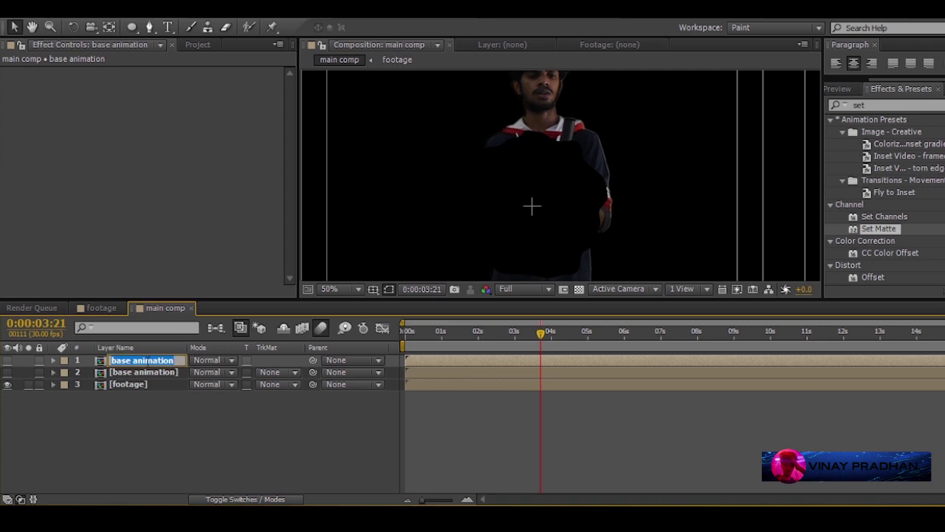
pyautogui.write('glow line')
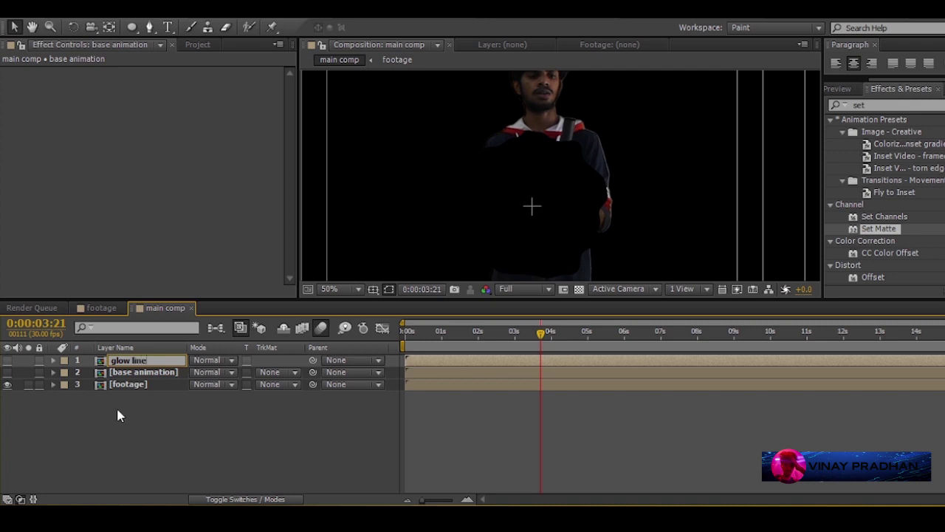
pyautogui.press('Return')
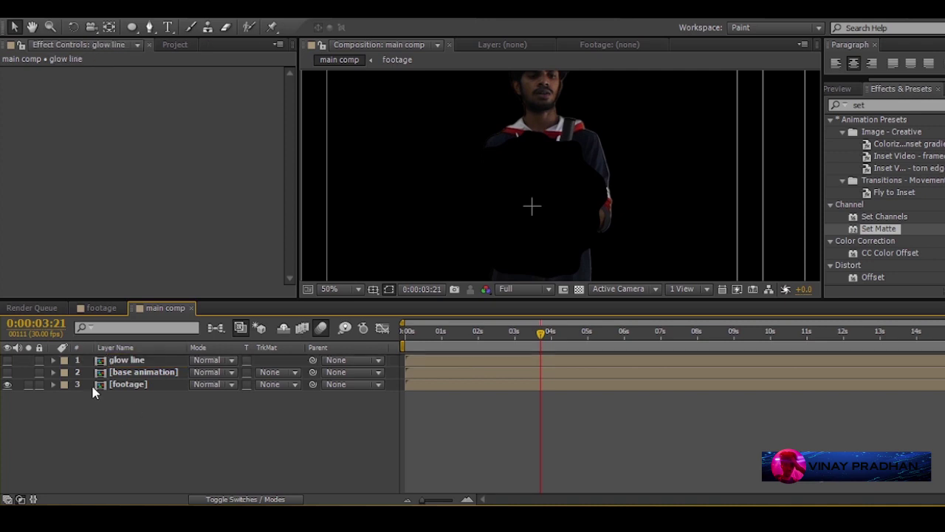
# Make the glow line layer visible and apply the Find Edges effect to it.
pyautogui.click(8, 361)
pyautogui.click(132, 361)
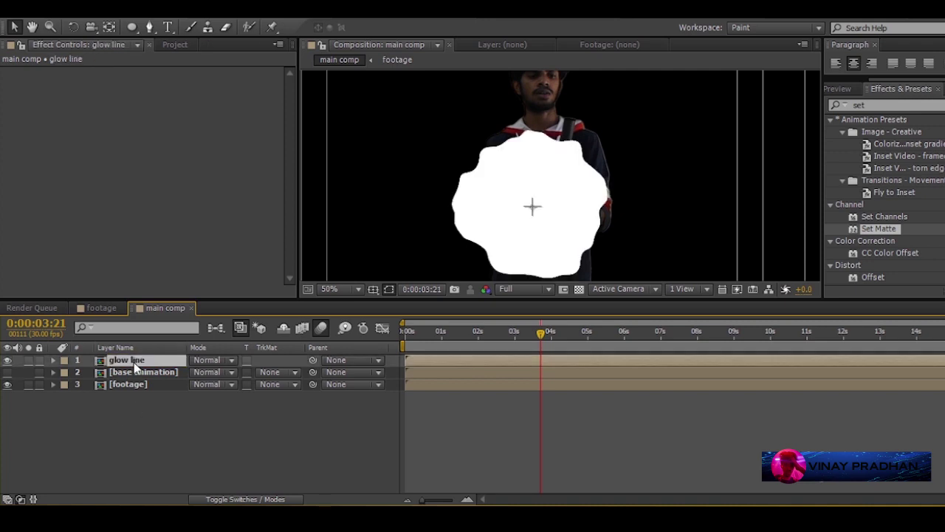
pyautogui.click(874, 106)
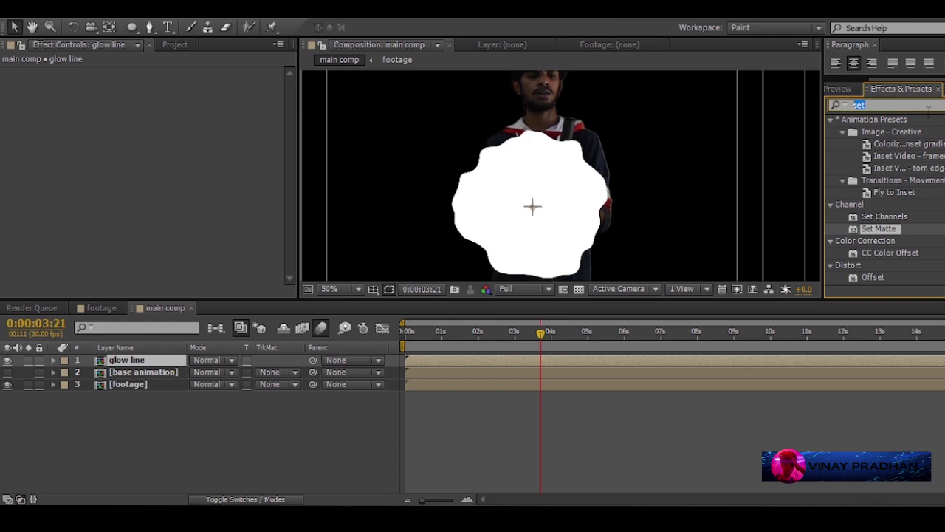
pyautogui.write('find')
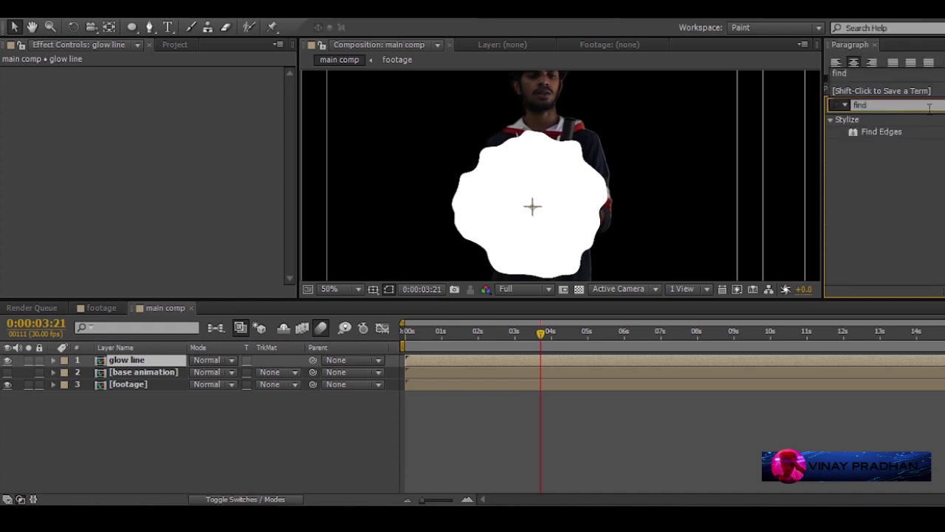
pyautogui.doubleClick(882, 132)
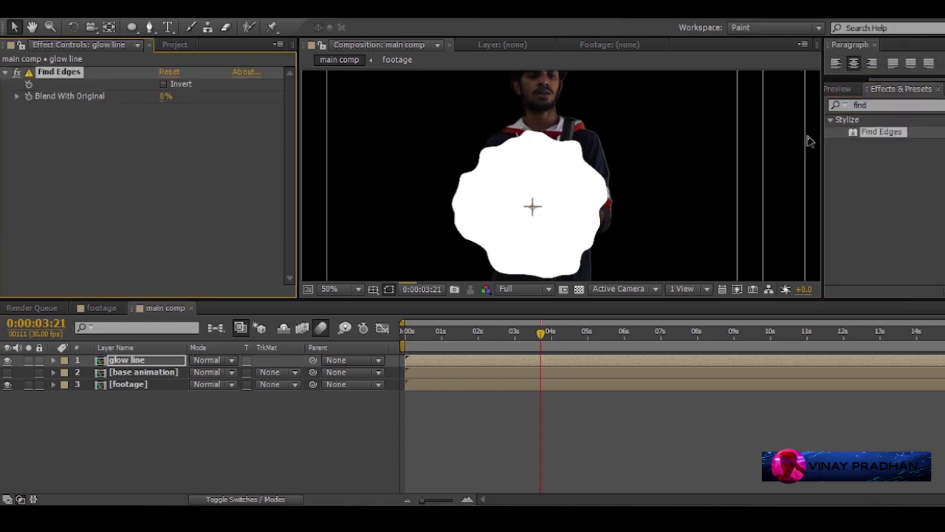
# Check the glow line's edge against the transparency grid and invert the Find Edges effect.
pyautogui.click(579, 288)
pyautogui.scroll(2, 560, 185)
pyautogui.moveTo(553, 91); pyautogui.dragTo(569, 209)
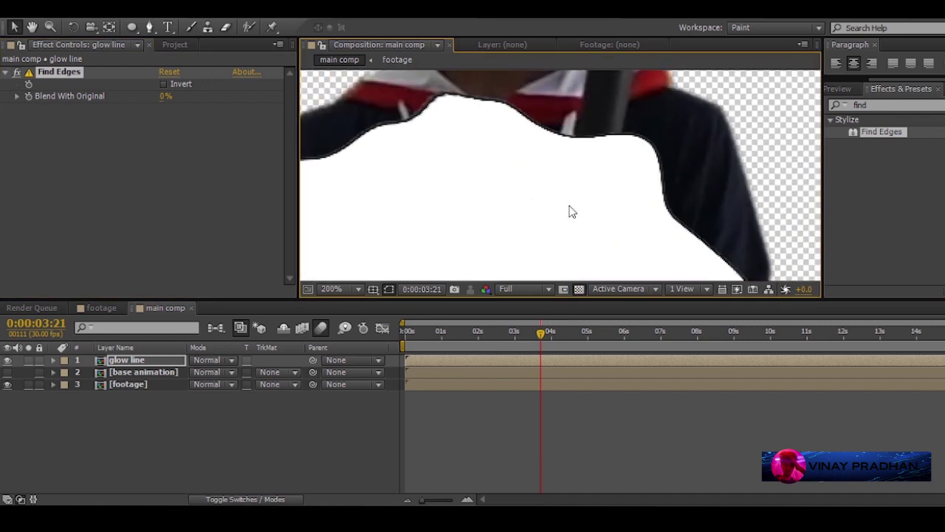
pyautogui.scroll(-2, 564, 249)
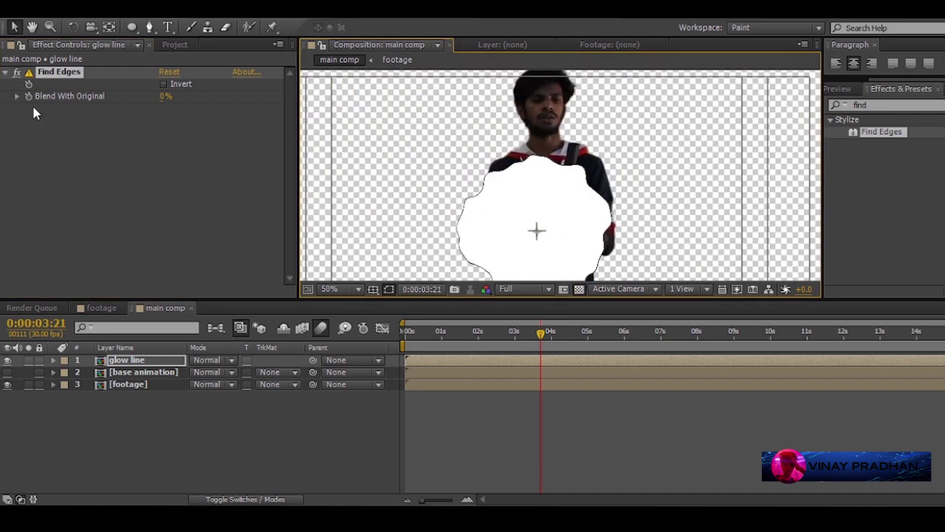
pyautogui.click(163, 85)
pyautogui.scroll(2, 564, 193)
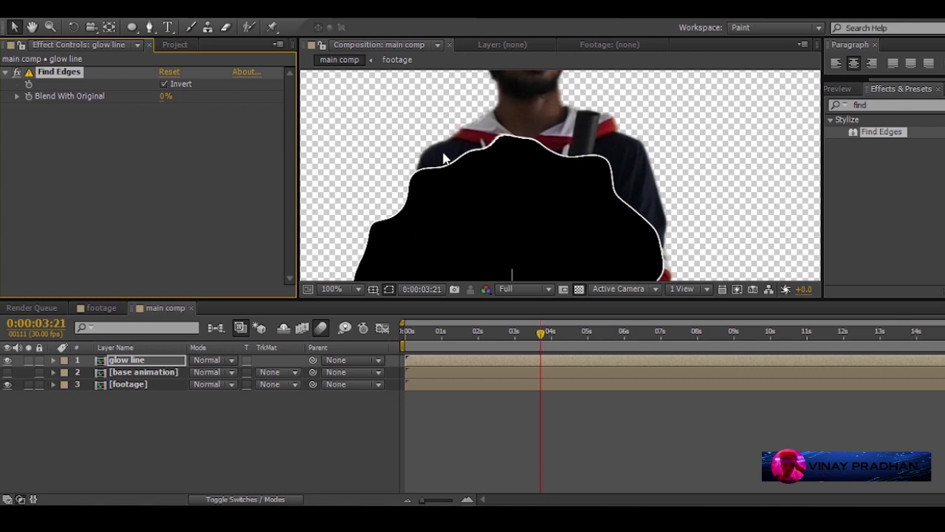
# Apply the Extract effect to the glow line layer and raise its Black Point until the black fill is keyed out.
pyautogui.moveTo(876, 105); pyautogui.dragTo(779, 108)
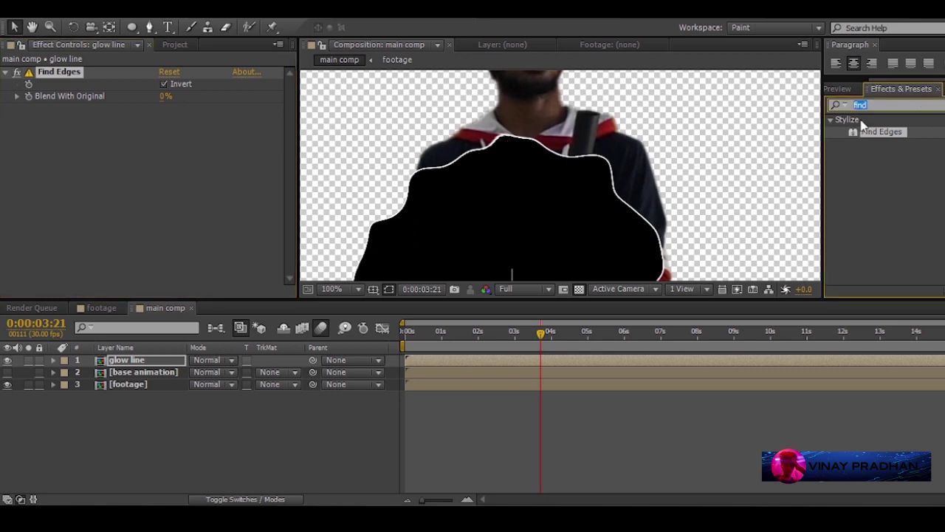
pyautogui.write('extra')
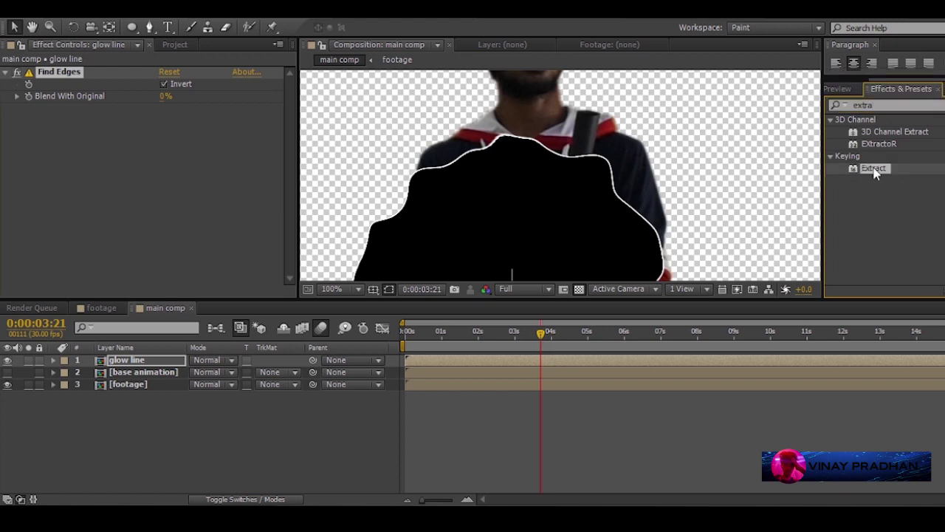
pyautogui.doubleClick(873, 169)
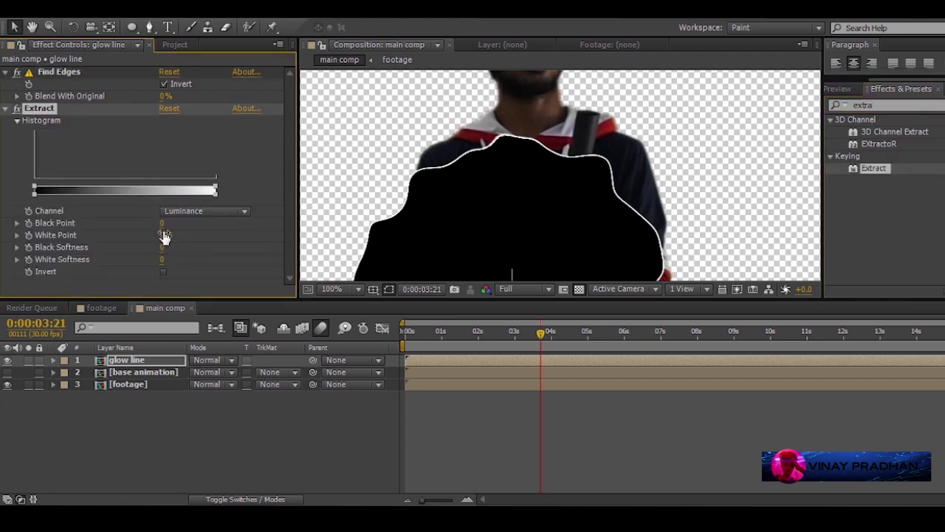
pyautogui.moveTo(162, 223); pyautogui.dragTo(270, 222)
pyautogui.click(9, 119)
pyautogui.click(6, 110)
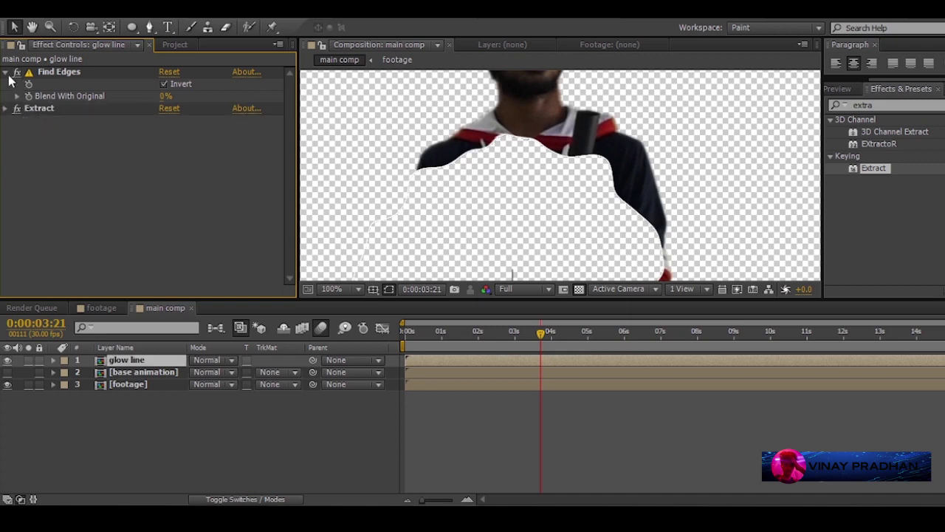
pyautogui.click(6, 73)
pyautogui.scroll(-2, 498, 134)
pyautogui.scroll(2, 558, 161)
pyautogui.moveTo(476, 176); pyautogui.dragTo(509, 128)
pyautogui.click(579, 289)
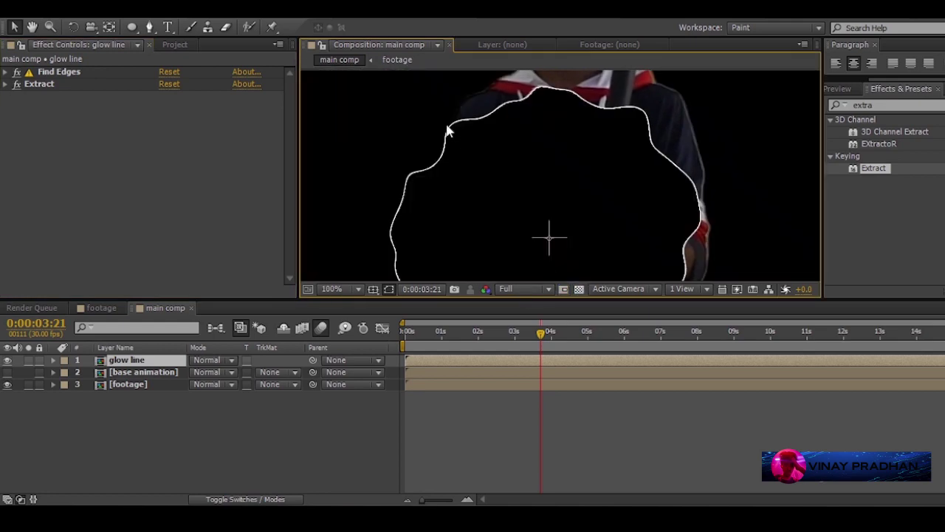
# Apply the Set Matte effect to the glow line layer, taking the matte from the footage layer.
pyautogui.doubleClick(883, 105)
pyautogui.write('set')
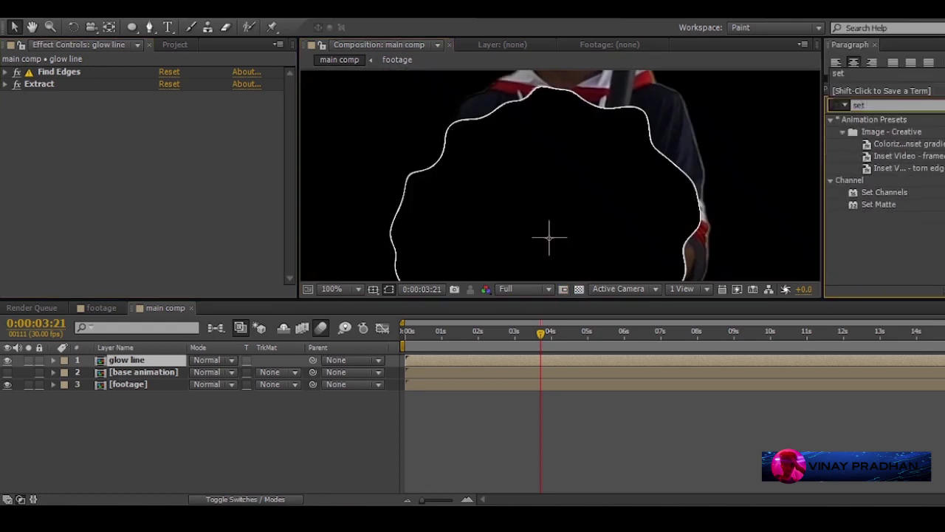
pyautogui.doubleClick(878, 204)
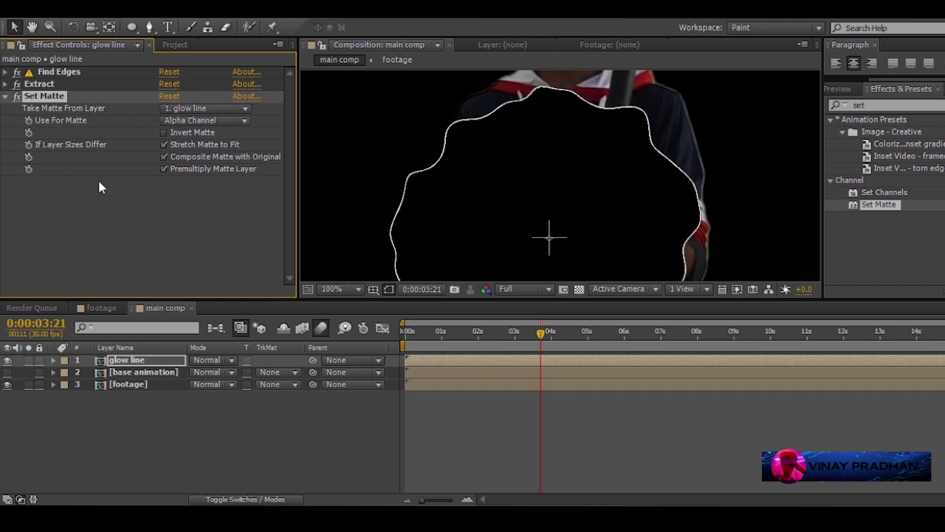
pyautogui.click(5, 96)
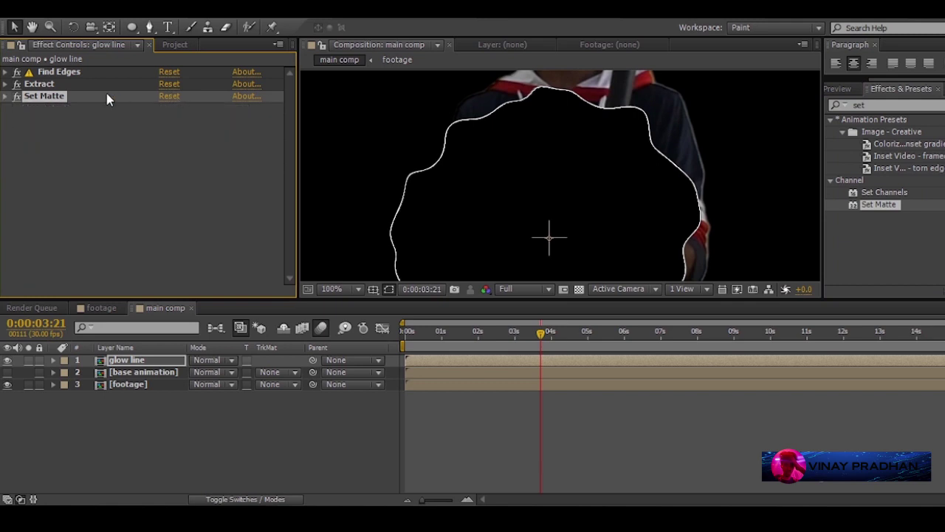
pyautogui.click(5, 103)
pyautogui.click(4, 99)
pyautogui.click(216, 112)
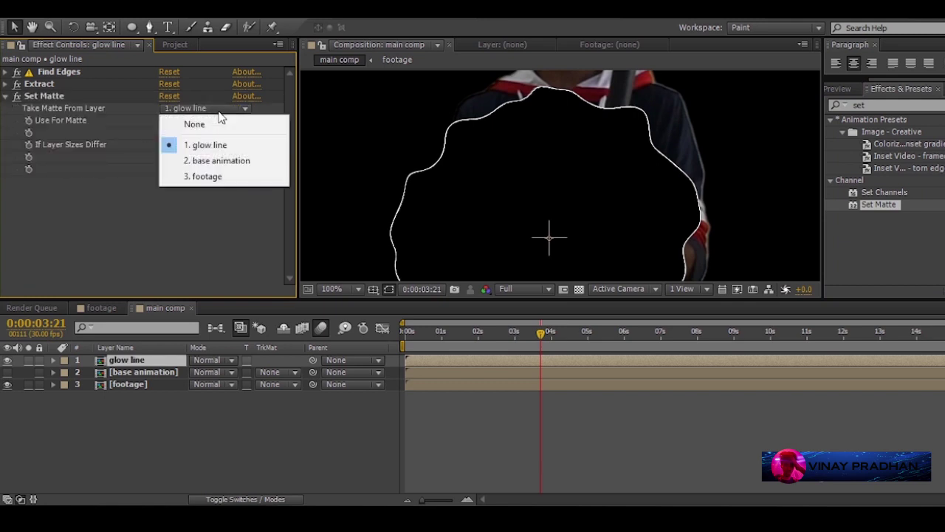
pyautogui.click(220, 177)
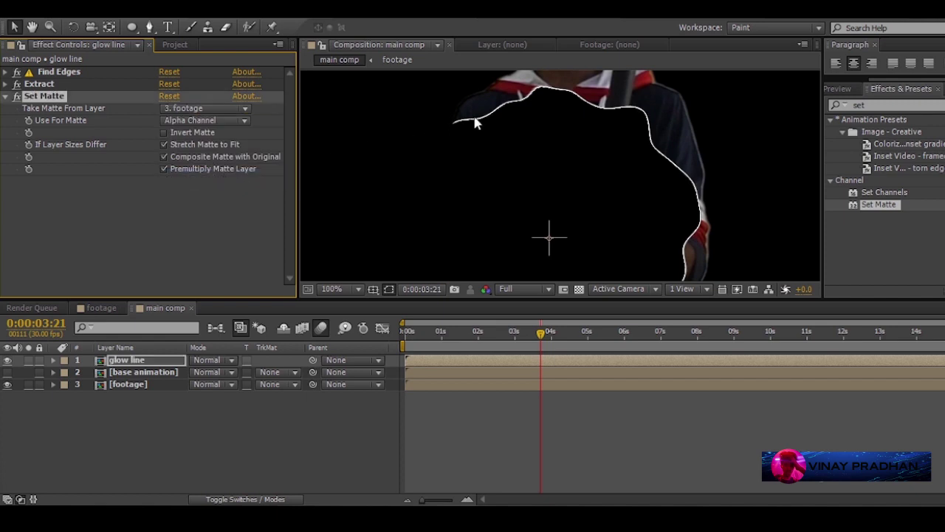
pyautogui.scroll(-1, 464, 127)
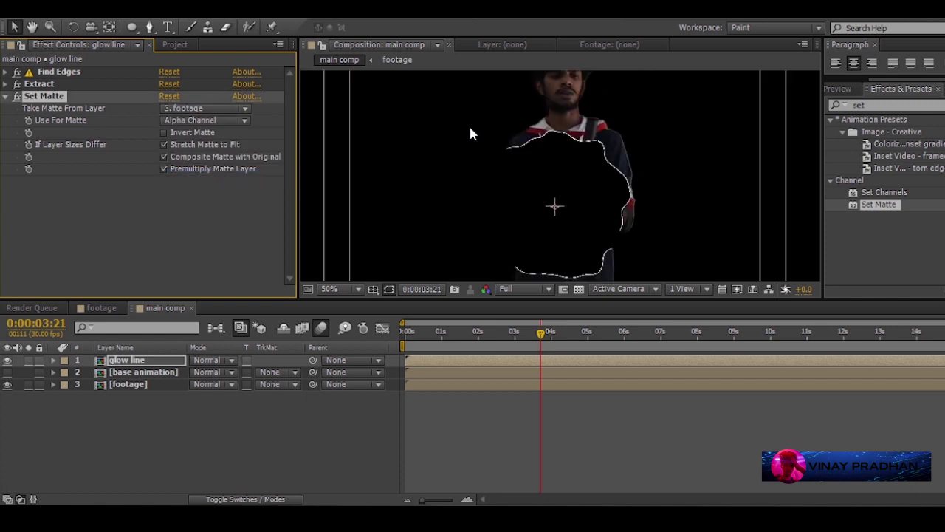
pyautogui.scroll(1, 580, 147)
pyautogui.scroll(-1, 587, 157)
# Go to 0:00:03:12 and add the Vegas effect after Set Matte on the glow line layer.
pyautogui.moveTo(526, 334)
pyautogui.mouseDown()
pyautogui.moveTo(539, 335)
pyautogui.moveTo(529, 334)
pyautogui.mouseUp()
pyautogui.scroll(2, 549, 205)
pyautogui.click(141, 463)
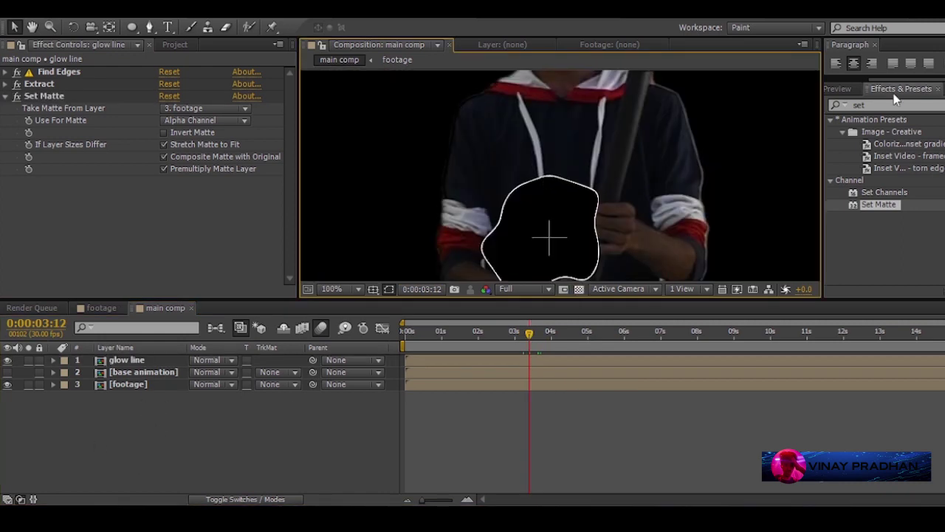
pyautogui.moveTo(888, 105); pyautogui.dragTo(809, 102)
pyautogui.write('veg')
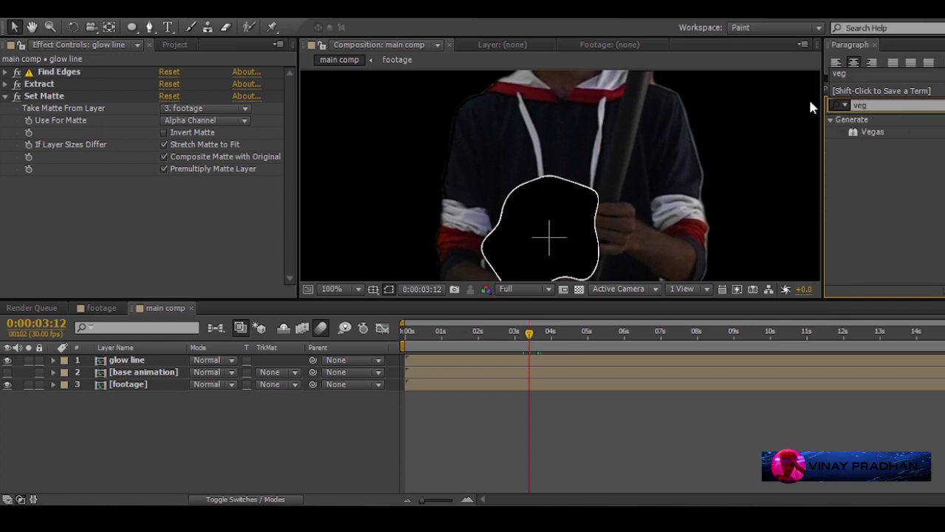
pyautogui.click(874, 134)
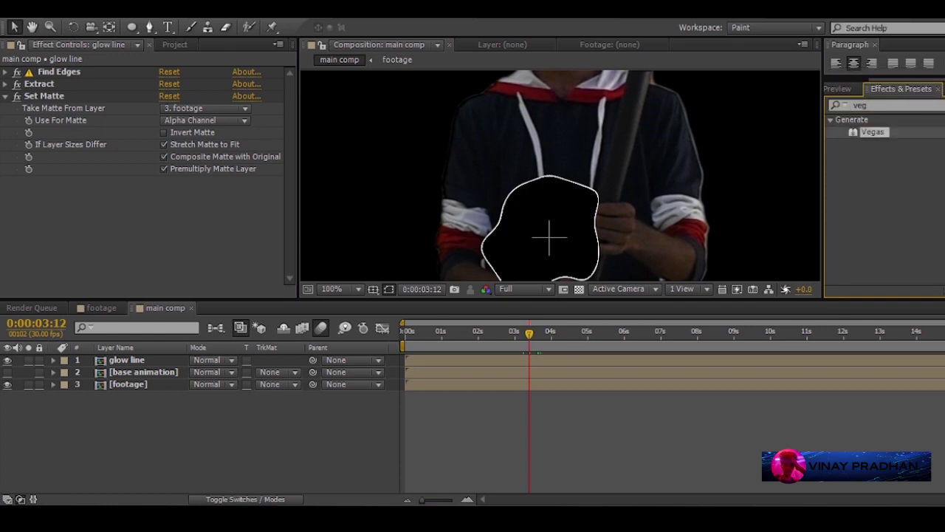
pyautogui.moveTo(882, 136); pyautogui.dragTo(90, 150)
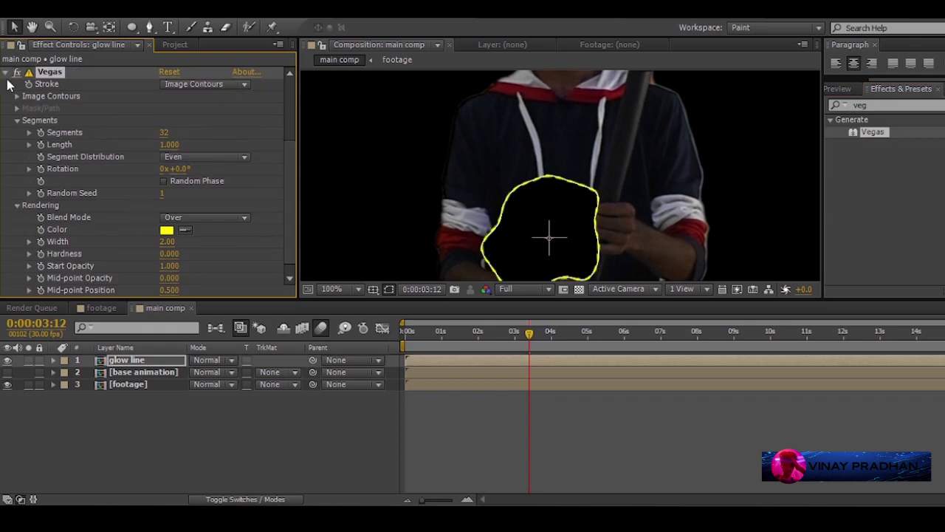
pyautogui.click(5, 73)
pyautogui.click(5, 96)
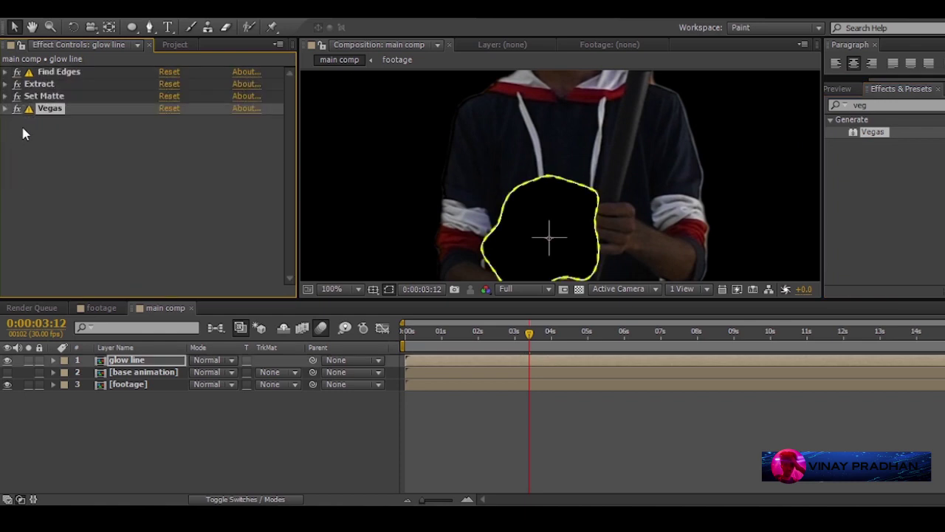
# Set the Vegas stroke on image contours to 70 segments, white color and a width of 6.40.
pyautogui.click(5, 108)
pyautogui.moveTo(135, 116)
pyautogui.mouseDown()
pyautogui.moveTo(179, 115)
pyautogui.moveTo(168, 116)
pyautogui.mouseUp()
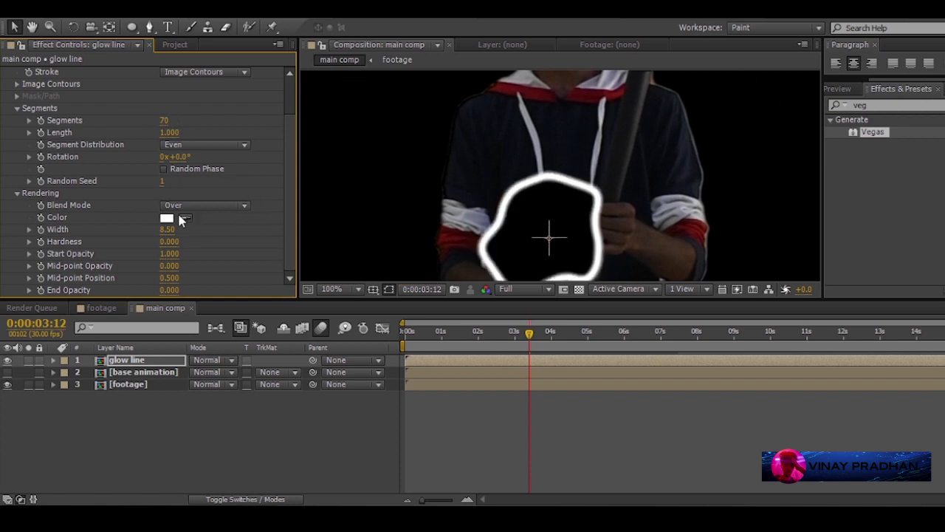
pyautogui.moveTo(150, 230); pyautogui.dragTo(135, 227)
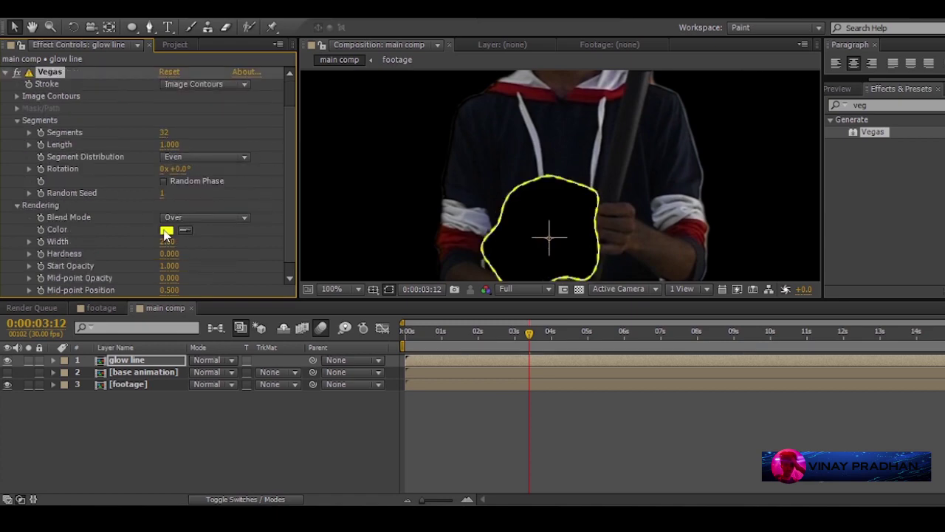
pyautogui.click(165, 231)
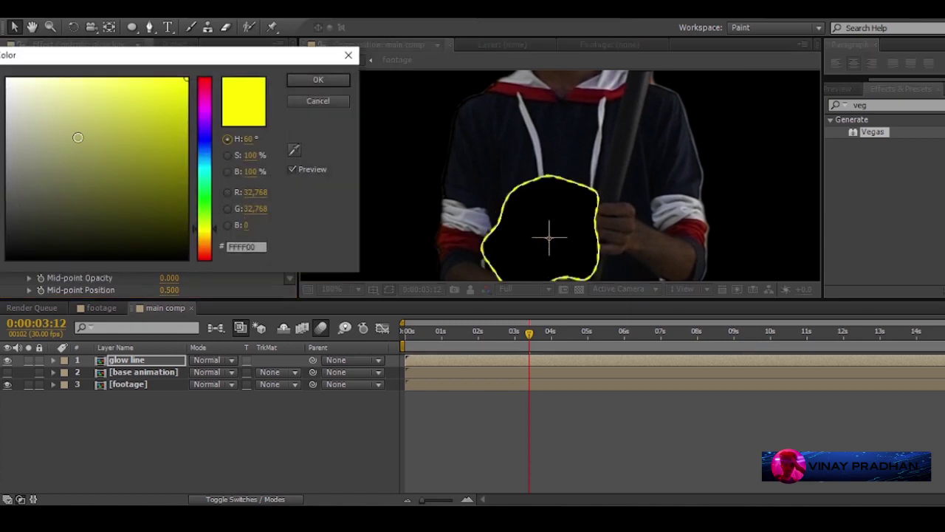
pyautogui.click(7, 78)
pyautogui.click(318, 80)
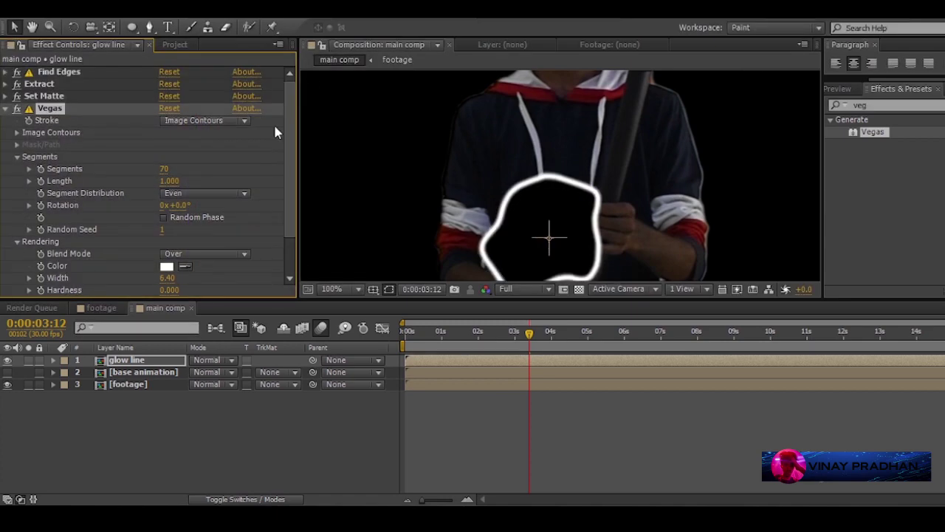
pyautogui.click(244, 120)
pyautogui.click(185, 135)
pyautogui.click(6, 109)
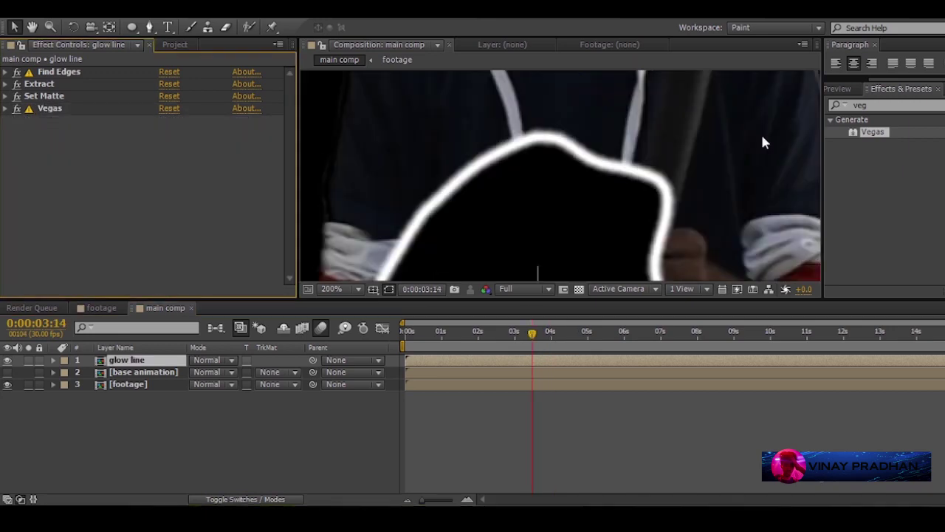
pyautogui.scroll(-2, 565, 148)
pyautogui.scroll(1, 563, 143)
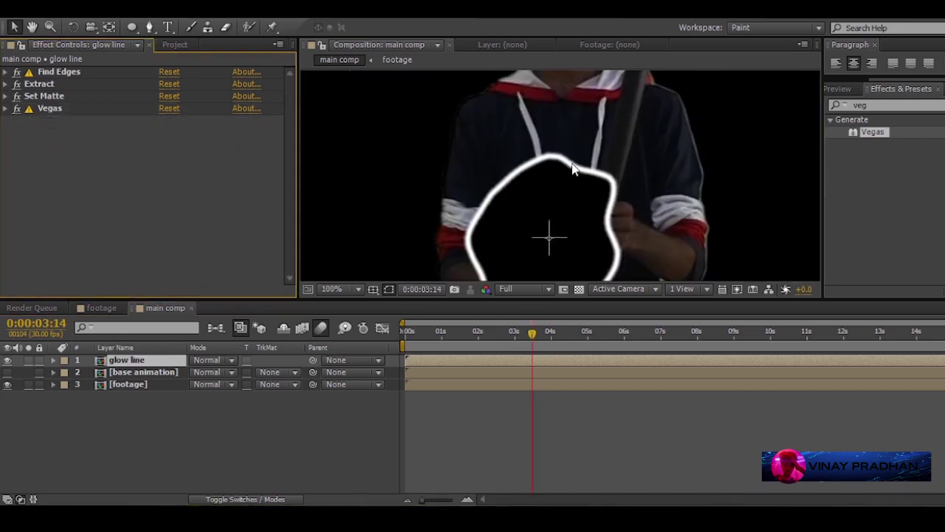
# Apply Fast Blur to the glow line layer with Repeat Edge Pixels enabled and Blurriness set to 7.0.
pyautogui.click(857, 106)
pyautogui.write('blur')
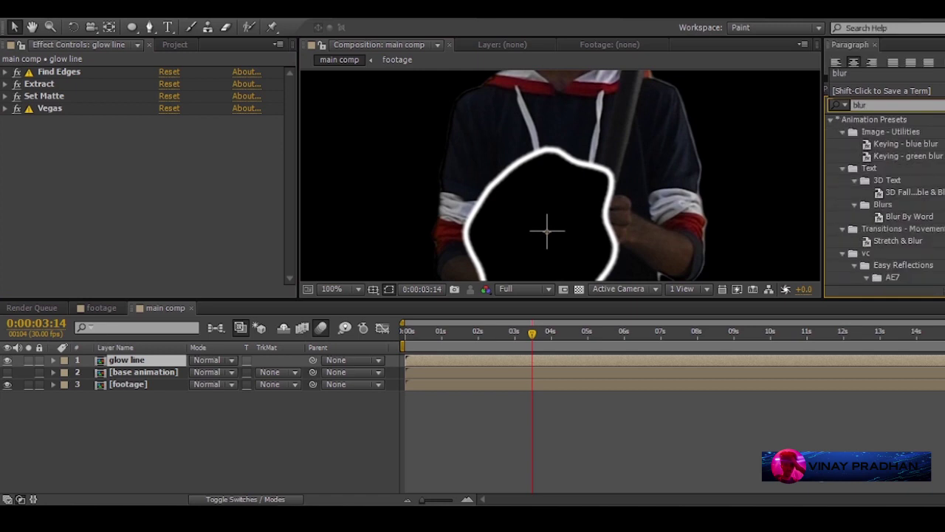
pyautogui.scroll(-5, 924, 194)
pyautogui.doubleClick(891, 217)
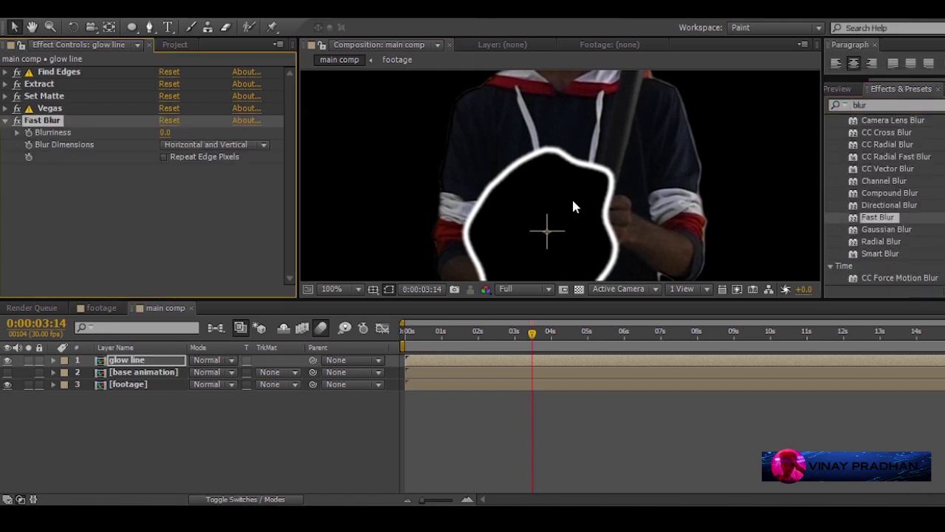
pyautogui.click(165, 156)
pyautogui.moveTo(169, 133); pyautogui.dragTo(174, 135)
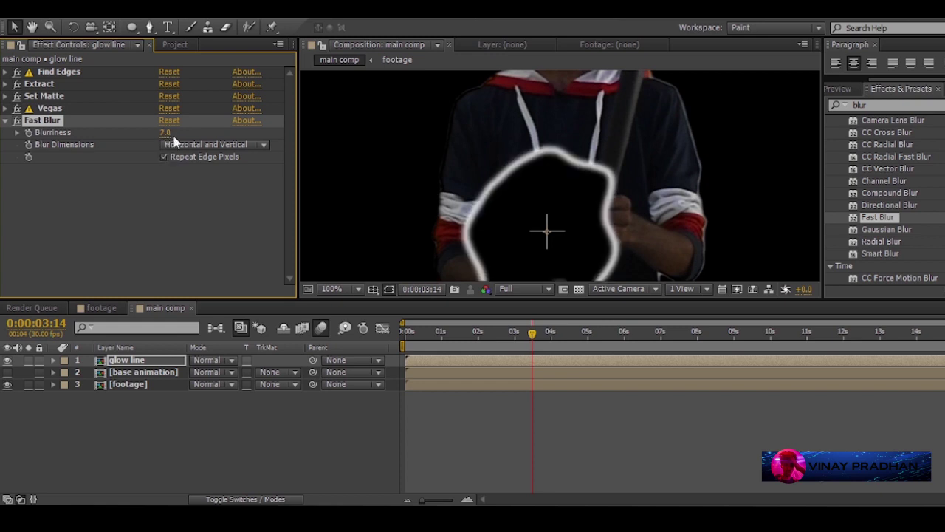
pyautogui.click(6, 120)
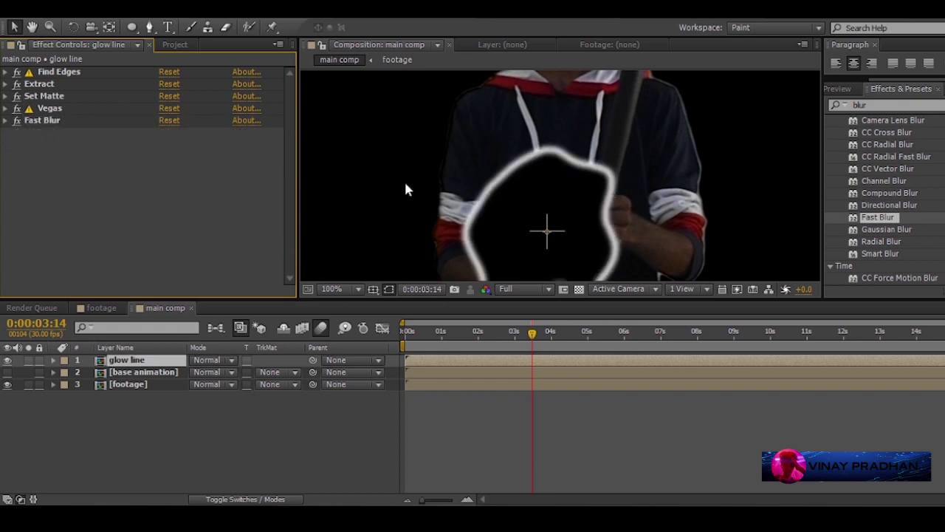
# Add the Roughen Edges effect to the glow line layer after Fast Blur.
pyautogui.click(873, 105)
pyautogui.write('rough')
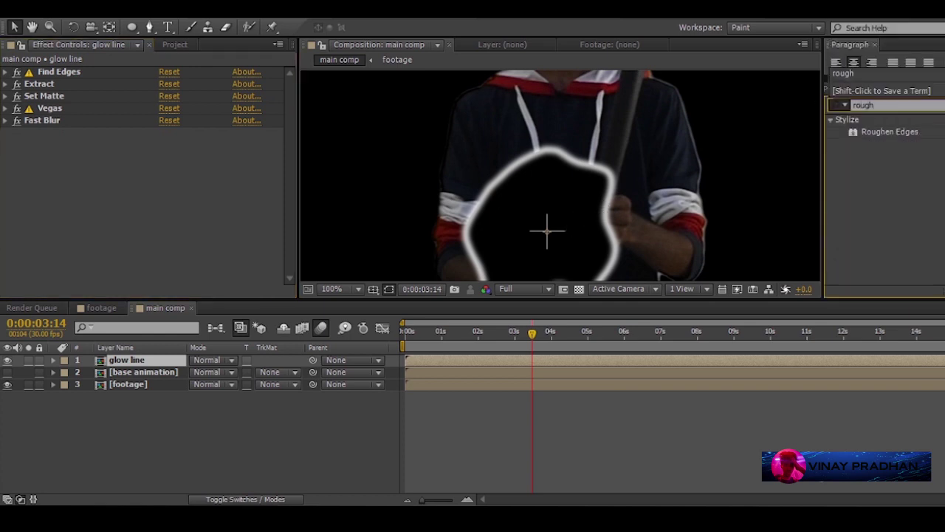
pyautogui.doubleClick(890, 131)
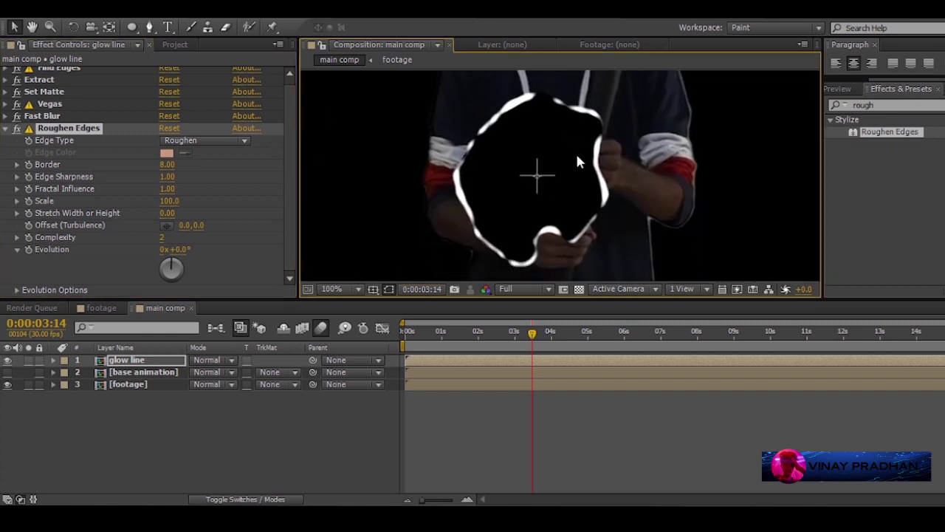
# Reduce the Roughen Edges border on the glow line layer and check the edge against the transparency grid.
pyautogui.moveTo(167, 165); pyautogui.dragTo(119, 164)
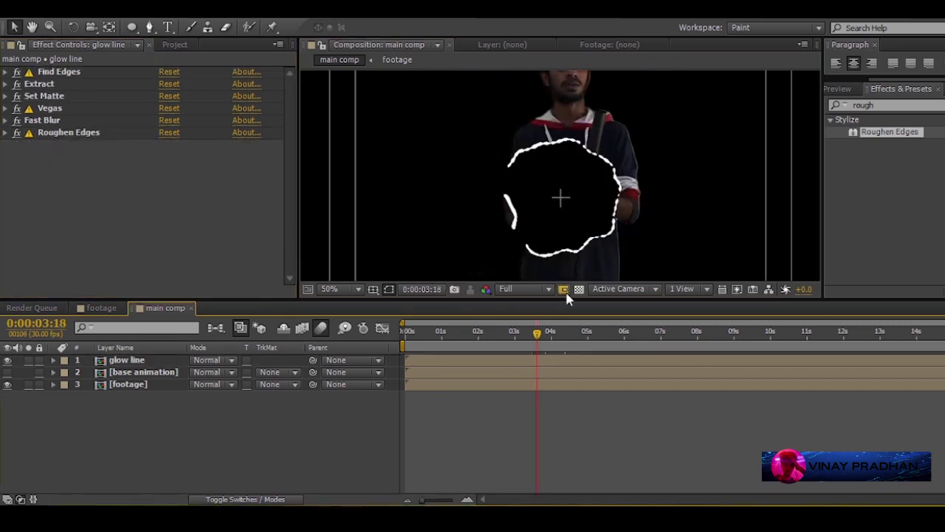
pyautogui.click(579, 289)
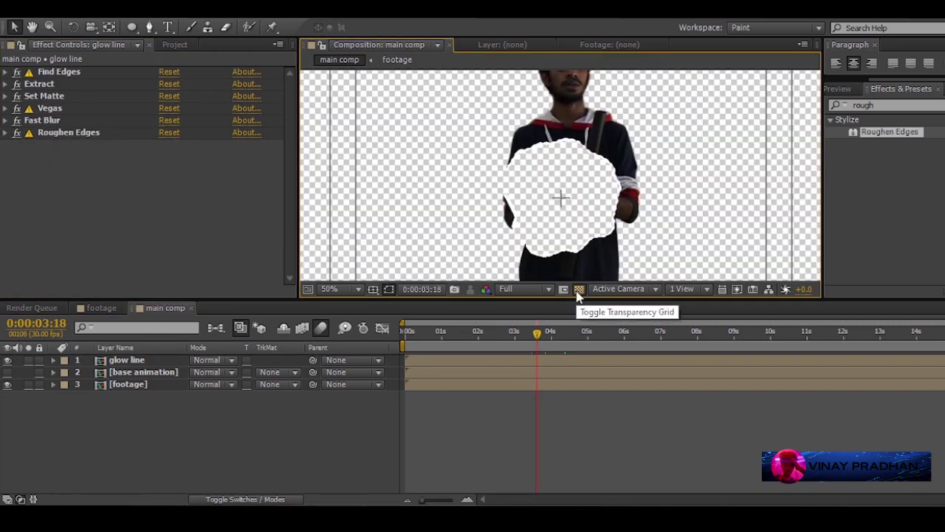
pyautogui.click(579, 289)
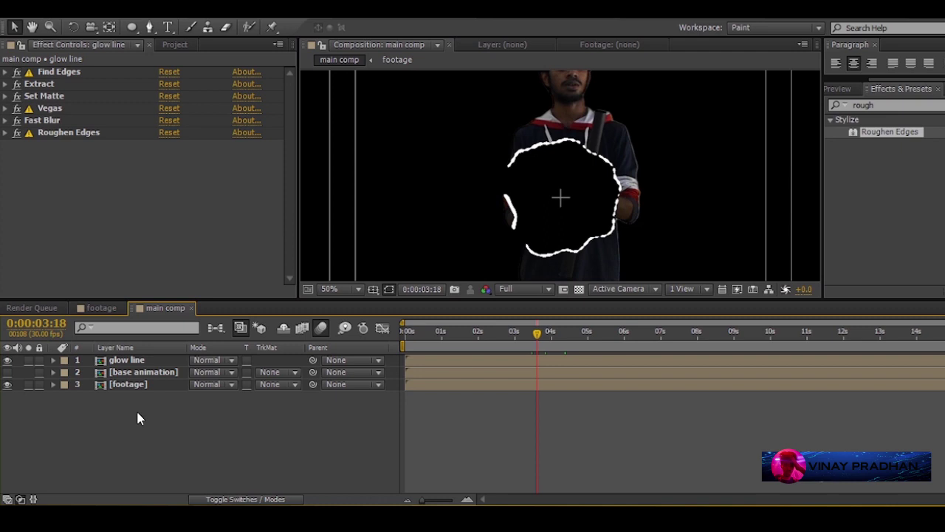
# Duplicate the base animation layer, placing the copy below the footage layer with its visibility on.
pyautogui.click(160, 374)
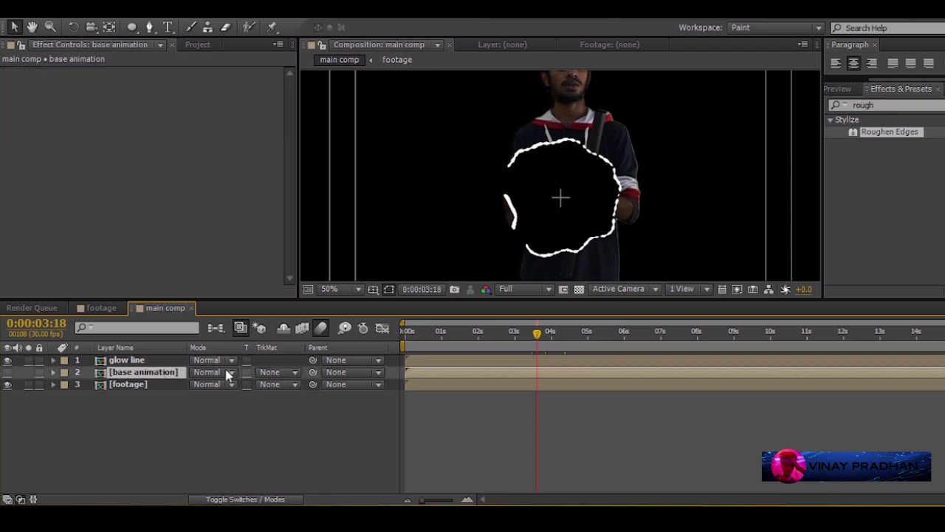
pyautogui.scroll(-1, 604, 225)
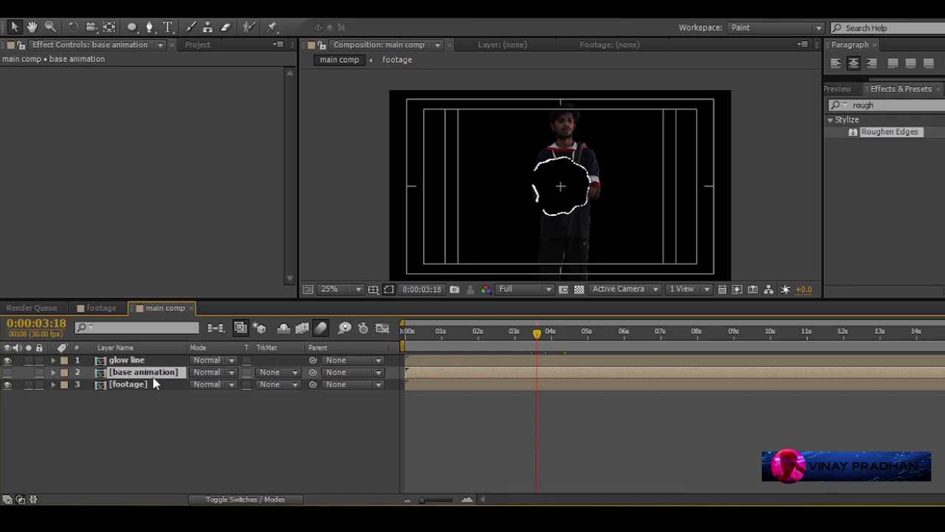
pyautogui.hotkey('ctrl', 'd')
pyautogui.moveTo(142, 370); pyautogui.dragTo(2, 399)
pyautogui.click(8, 397)
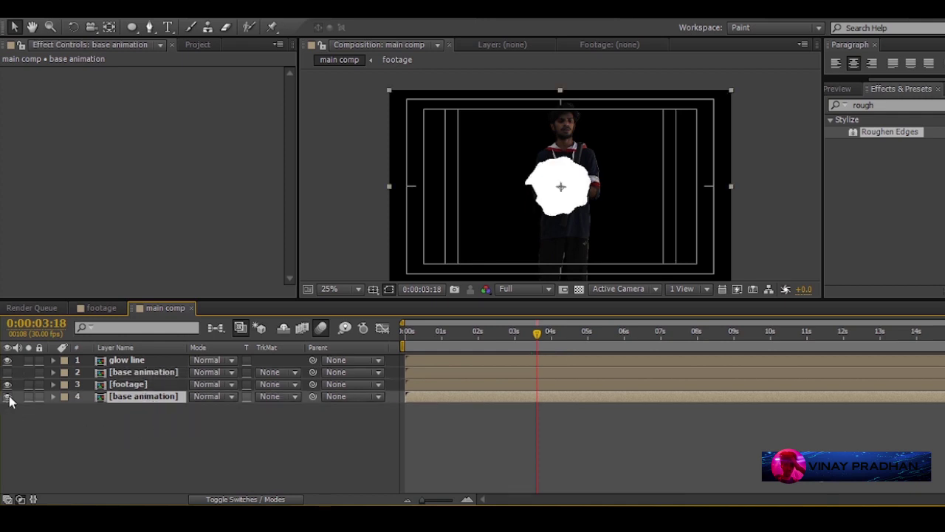
pyautogui.scroll(1, 561, 175)
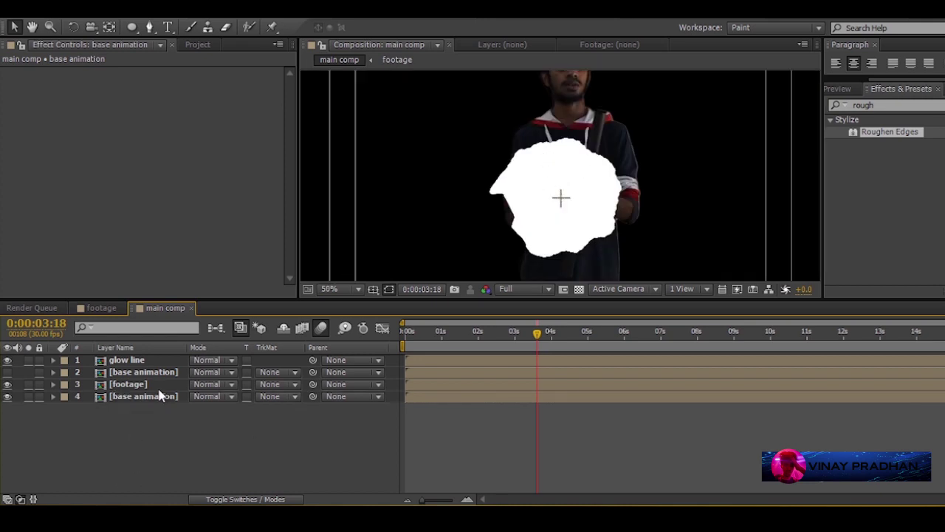
# Apply the Time Difference effect to the base animation copy below the footage.
pyautogui.click(138, 399)
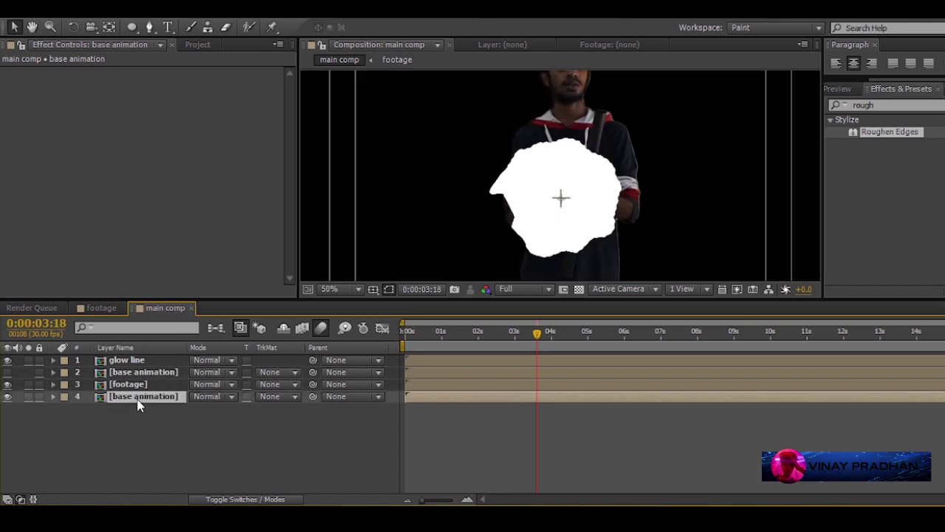
pyautogui.scroll(1, 561, 175)
pyautogui.moveTo(576, 137); pyautogui.dragTo(576, 143)
pyautogui.scroll(-1, 584, 154)
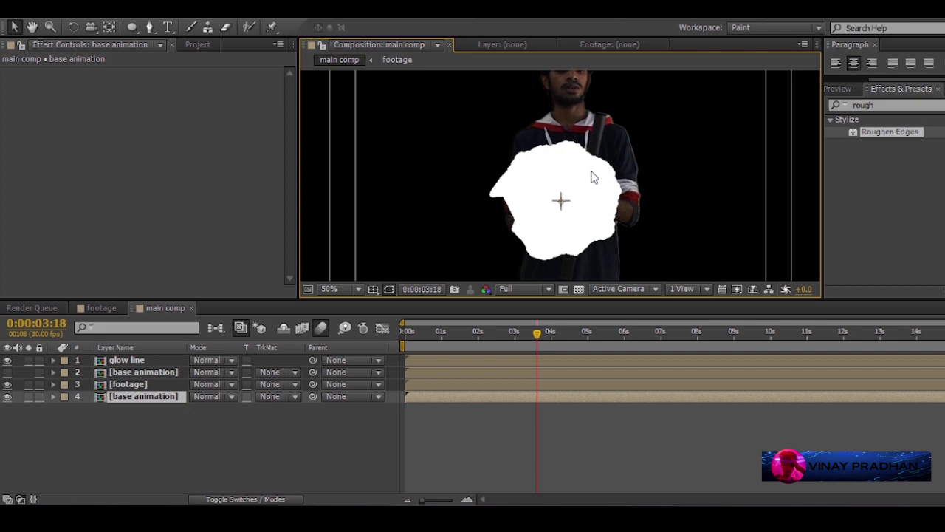
pyautogui.click(898, 105)
pyautogui.write('time')
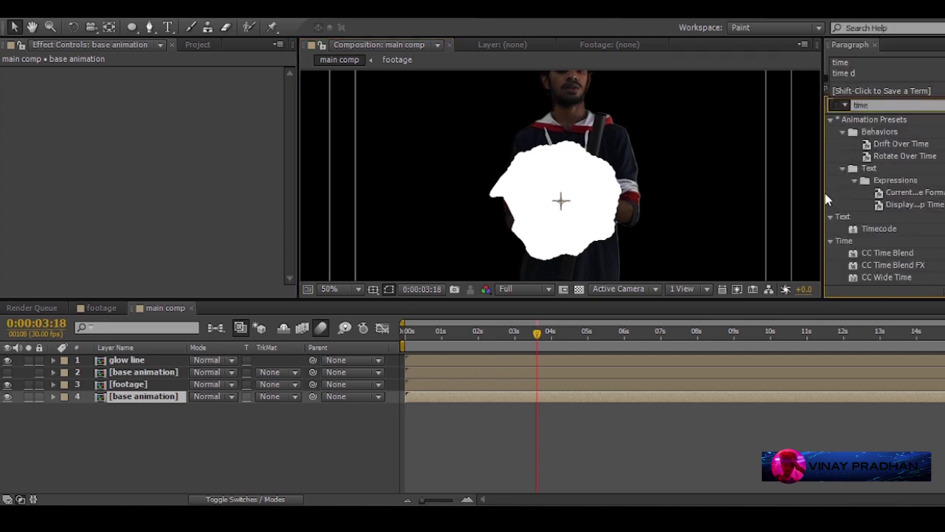
pyautogui.scroll(-1, 848, 212)
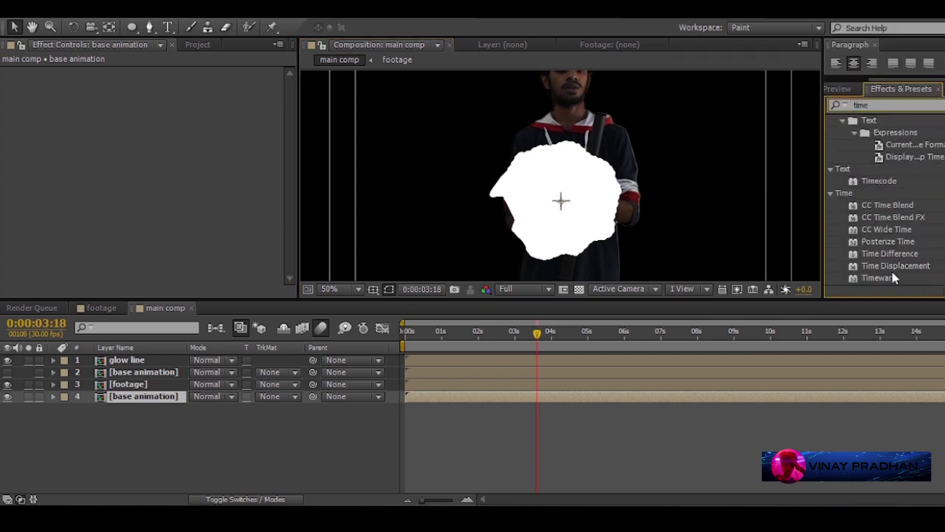
pyautogui.click(899, 265)
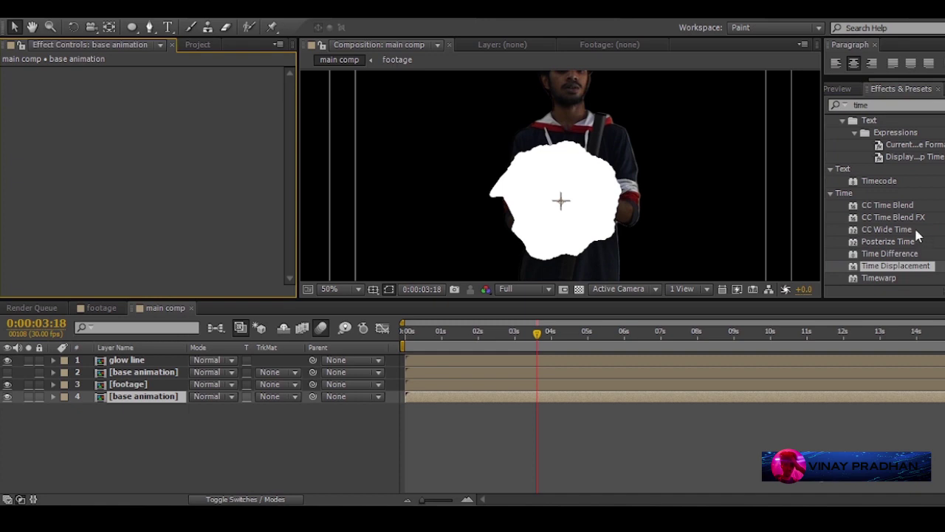
pyautogui.doubleClick(900, 255)
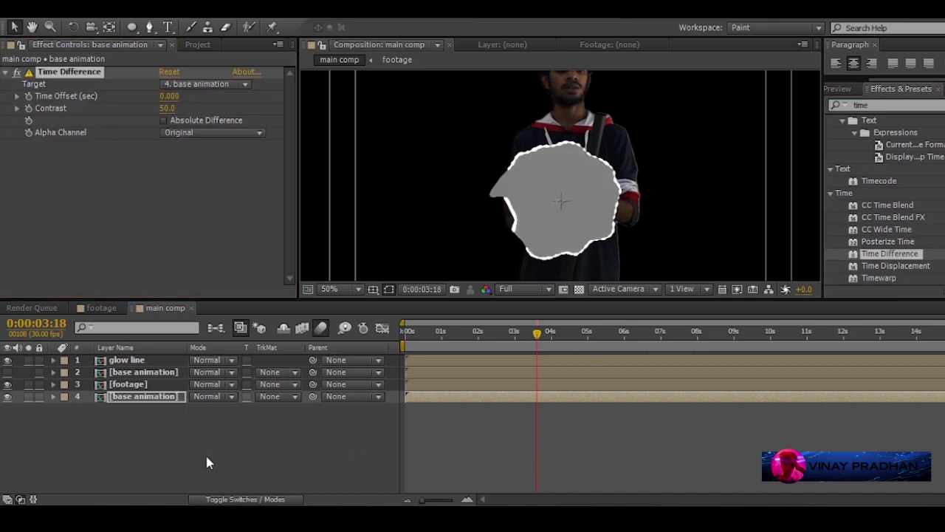
# Solo both base animation layers and move the copy with Time Difference above the original.
pyautogui.click(169, 399)
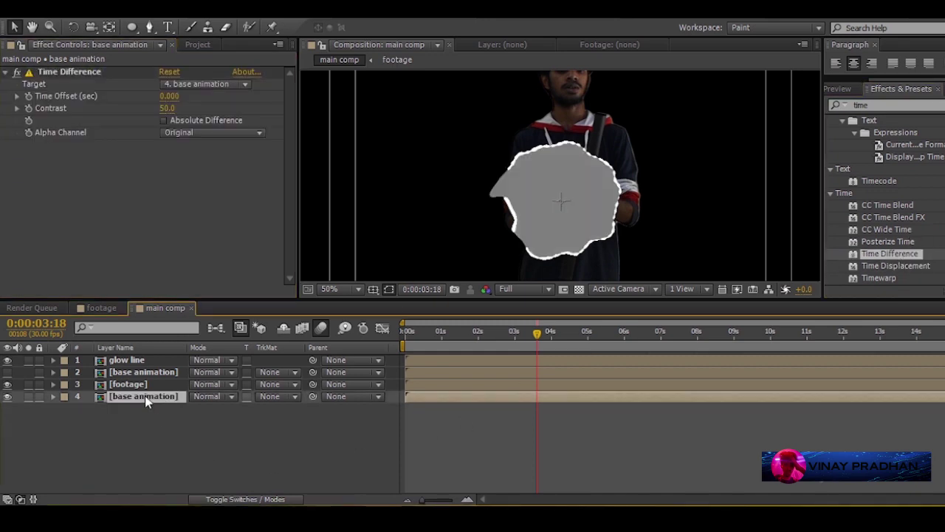
pyautogui.click(28, 396)
pyautogui.click(28, 372)
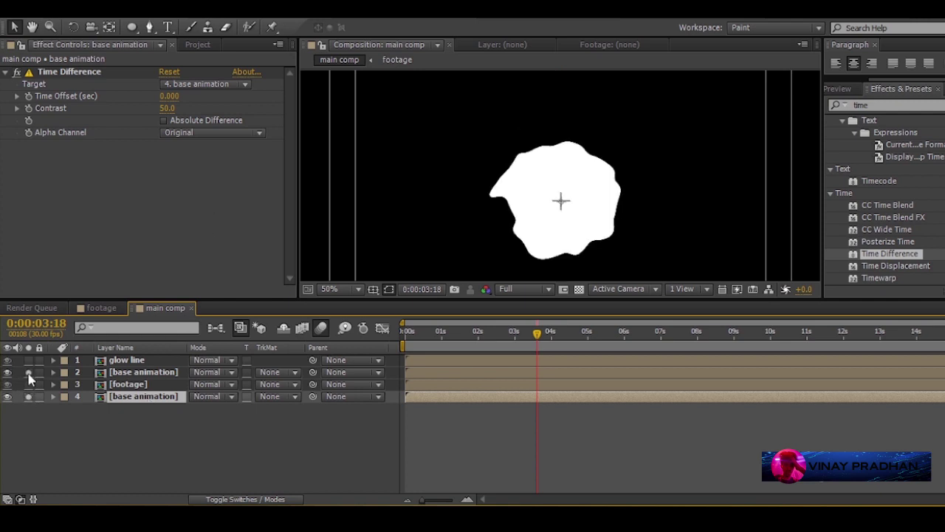
pyautogui.moveTo(141, 401); pyautogui.dragTo(133, 375)
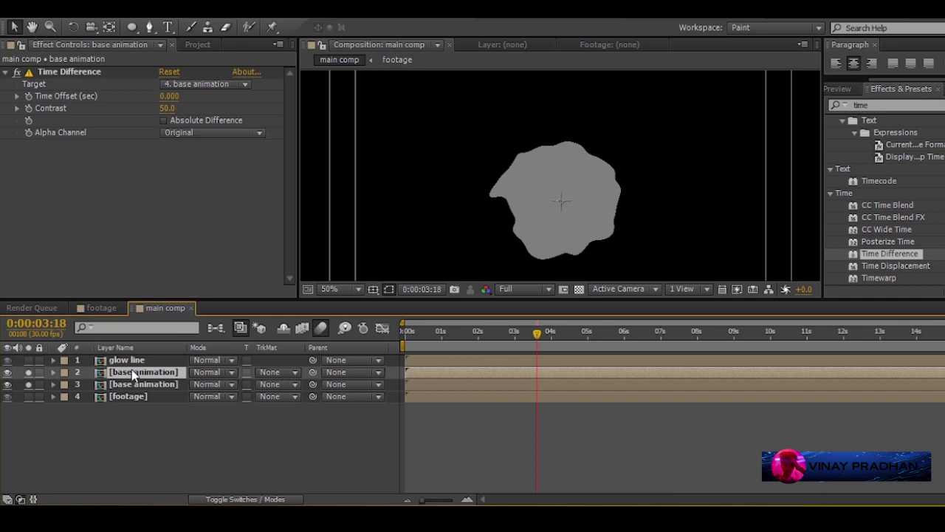
# Rename the base animation copy as "backbody map".
pyautogui.press('Return')
pyautogui.write('backbody map')
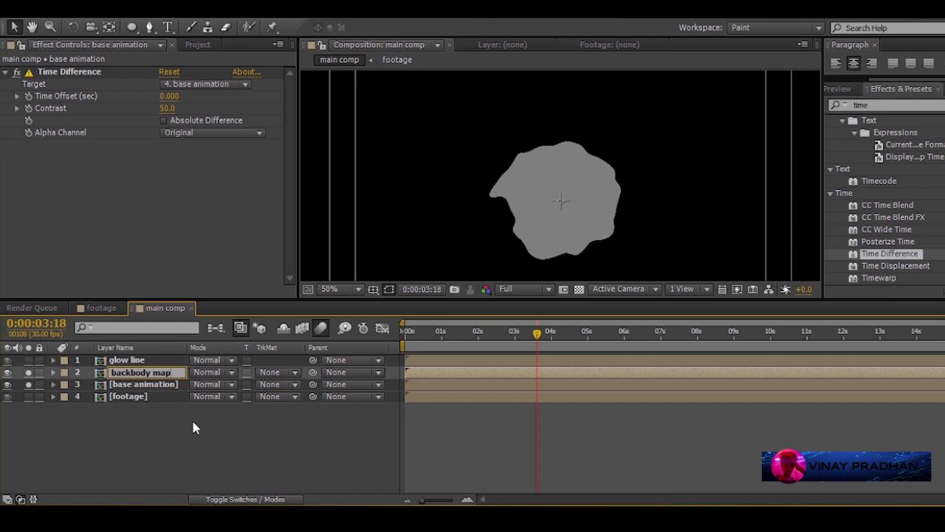
pyautogui.press('Return')
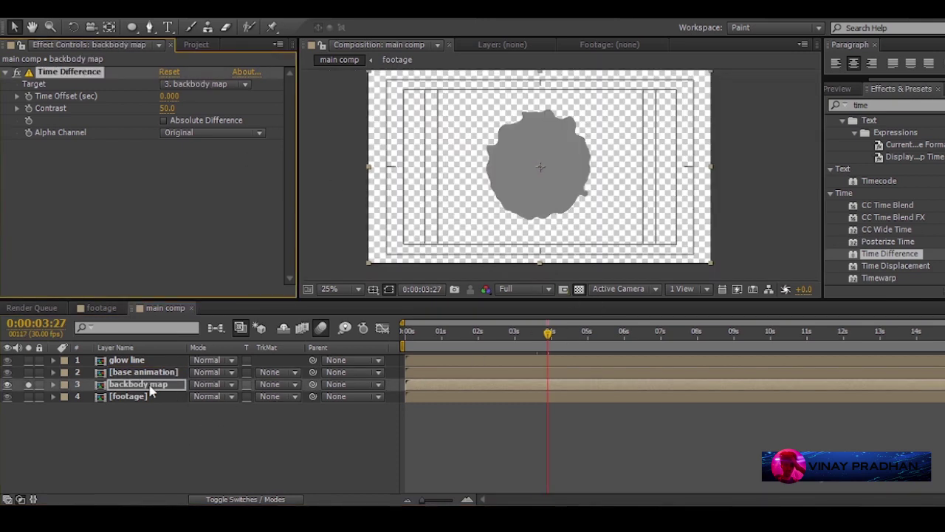
# Set the backbody map's Time Difference to Absolute Difference, Time Offset 0.150, Contrast 0.0 and Alpha Channel Target.
pyautogui.click(164, 120)
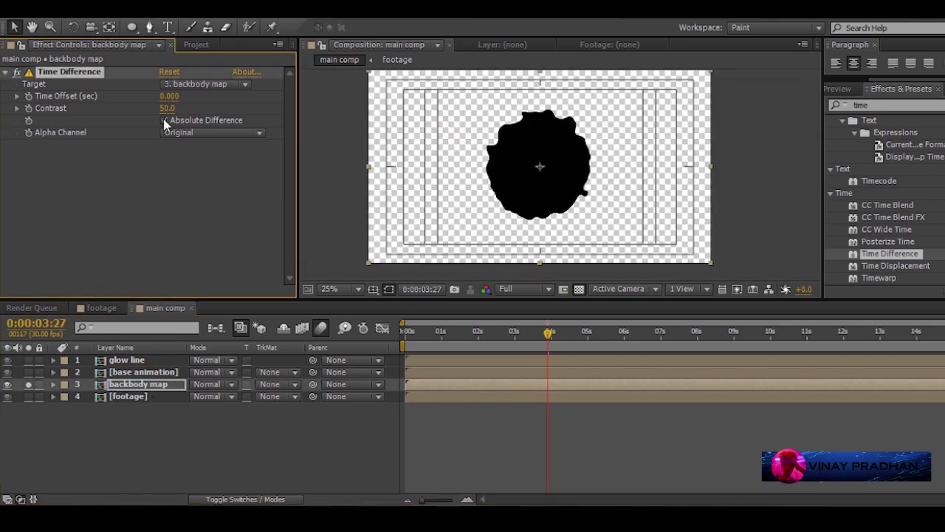
pyautogui.moveTo(167, 108); pyautogui.dragTo(181, 109)
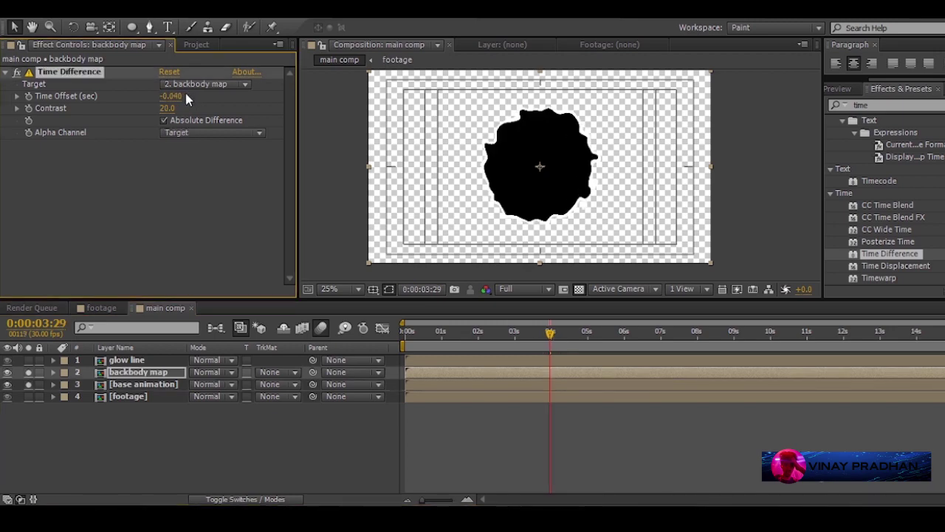
pyautogui.moveTo(189, 98); pyautogui.dragTo(168, 109)
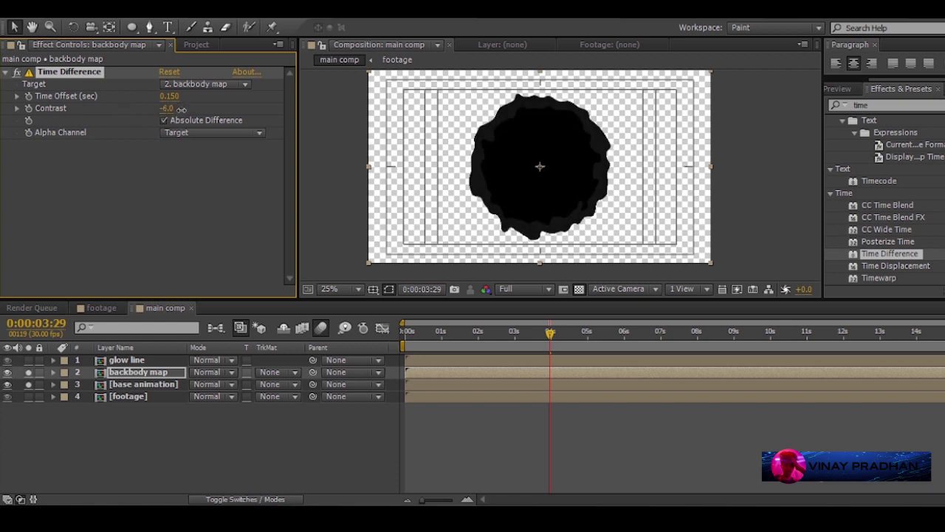
pyautogui.click(191, 186)
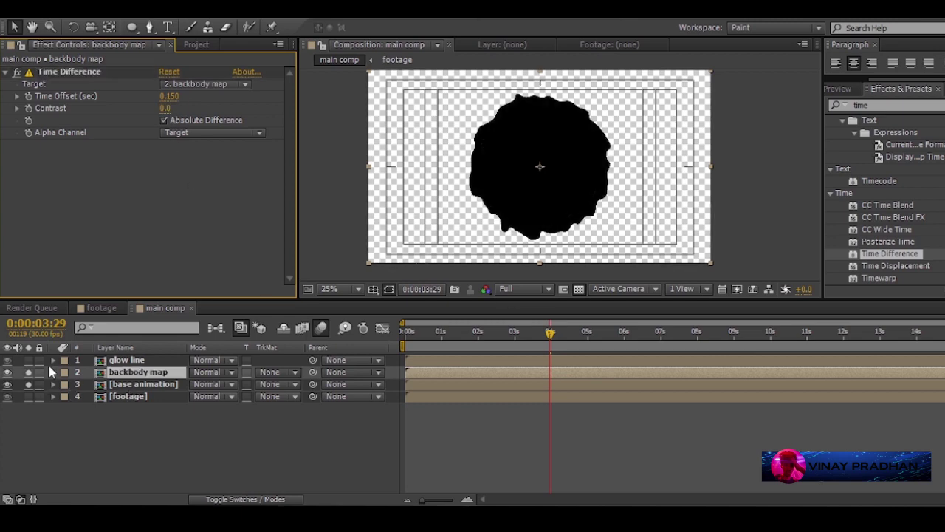
# Move the backbody map layer below the footage and solo only the footage and glow line layers.
pyautogui.click(29, 373)
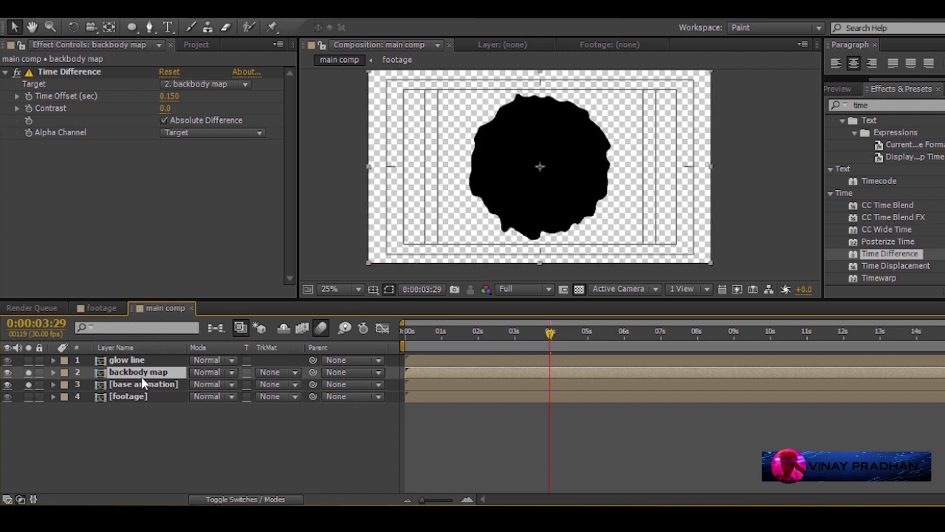
pyautogui.moveTo(133, 372); pyautogui.dragTo(127, 404)
pyautogui.click(29, 396)
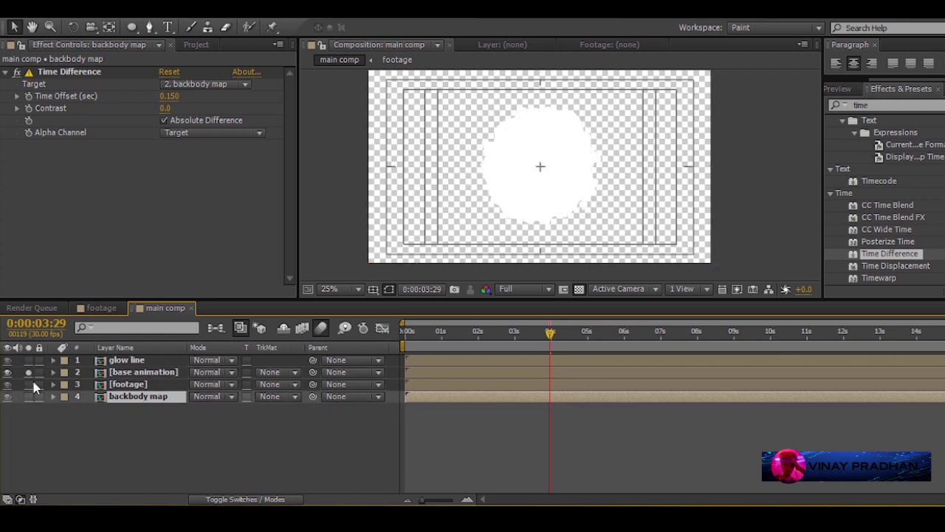
pyautogui.click(29, 372)
pyautogui.click(28, 384)
pyautogui.click(29, 359)
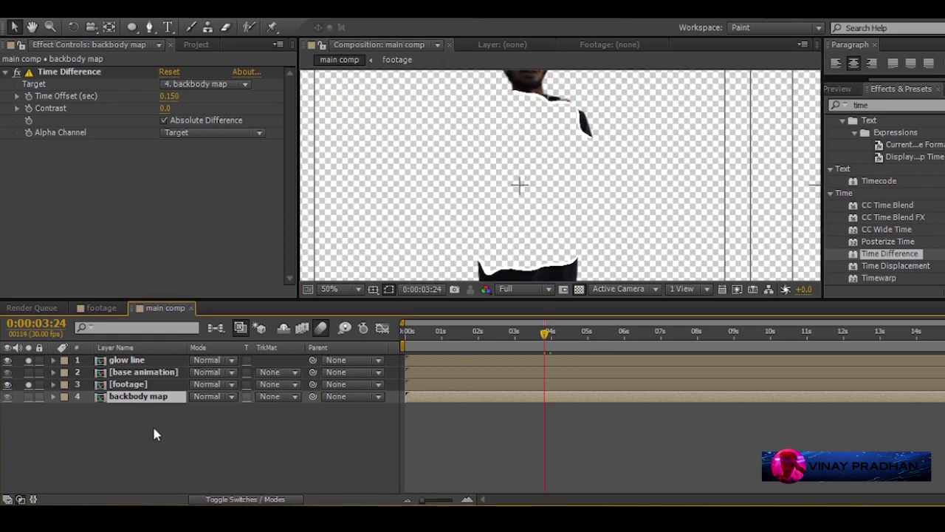
# Create a black 1920 x 1080 solid named "back body" and place it beneath all the other layers.
pyautogui.rightClick(154, 435)
pyautogui.moveTo(340, 297)
pyautogui.click(415, 340)
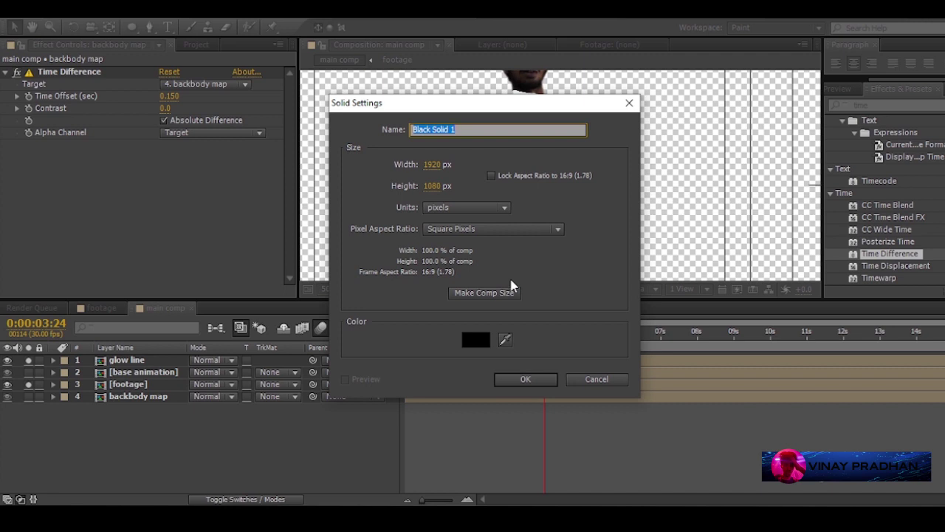
pyautogui.write('back body')
pyautogui.press('Return')
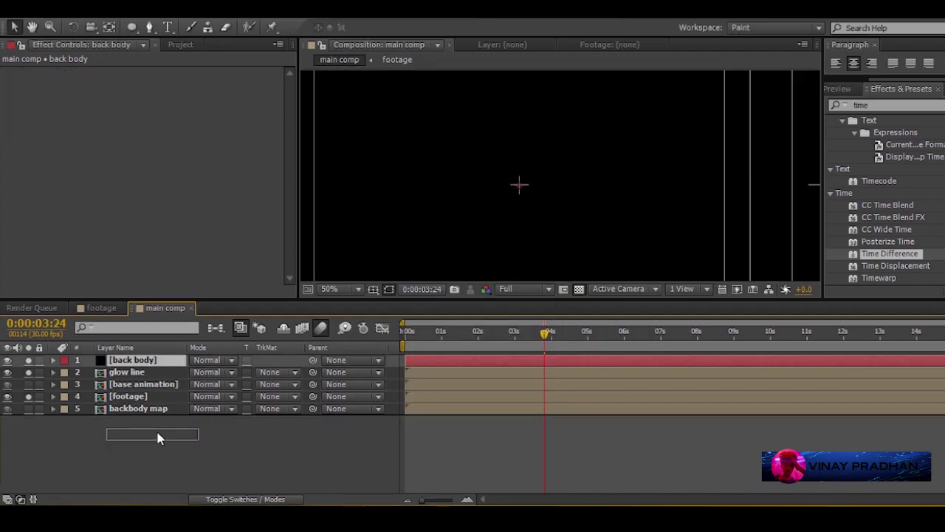
pyautogui.moveTo(157, 438); pyautogui.dragTo(156, 428)
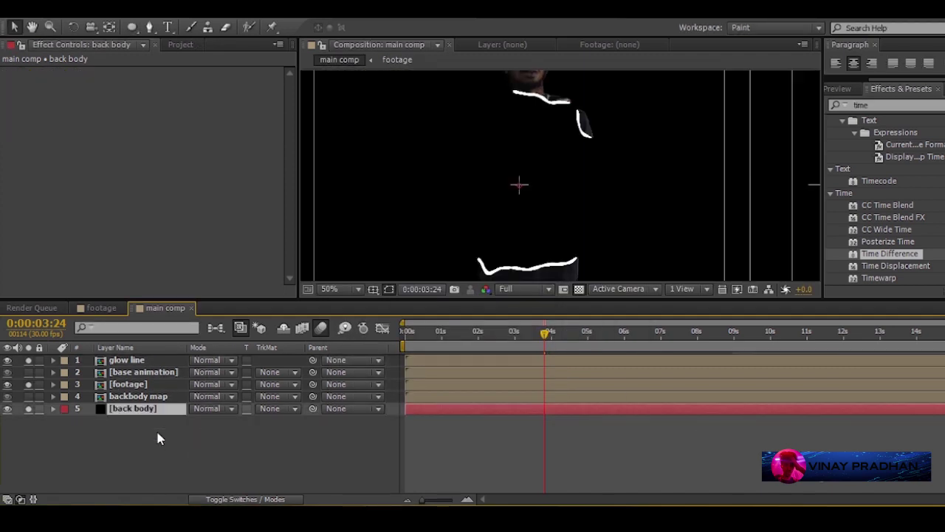
# Turn off solo for the footage, glow line and back body layers and hide the base animation layer.
pyautogui.click(29, 384)
pyautogui.click(29, 360)
pyautogui.click(28, 408)
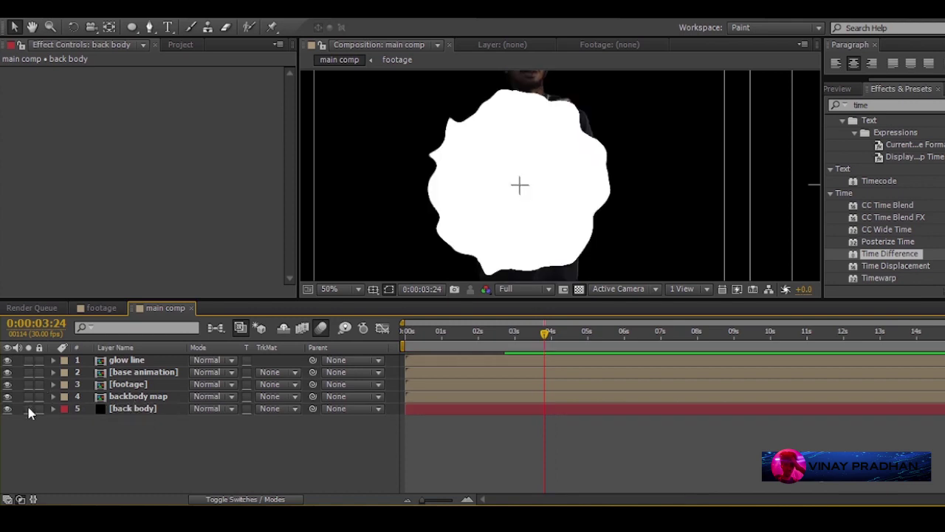
pyautogui.click(7, 372)
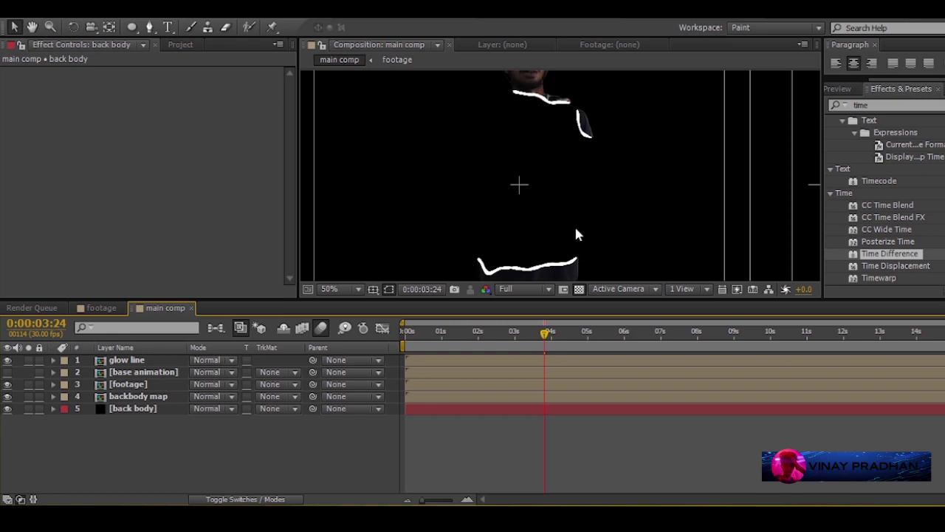
# Select the back body layer and search the effects for "set".
pyautogui.scroll(-1, 578, 234)
pyautogui.click(147, 399)
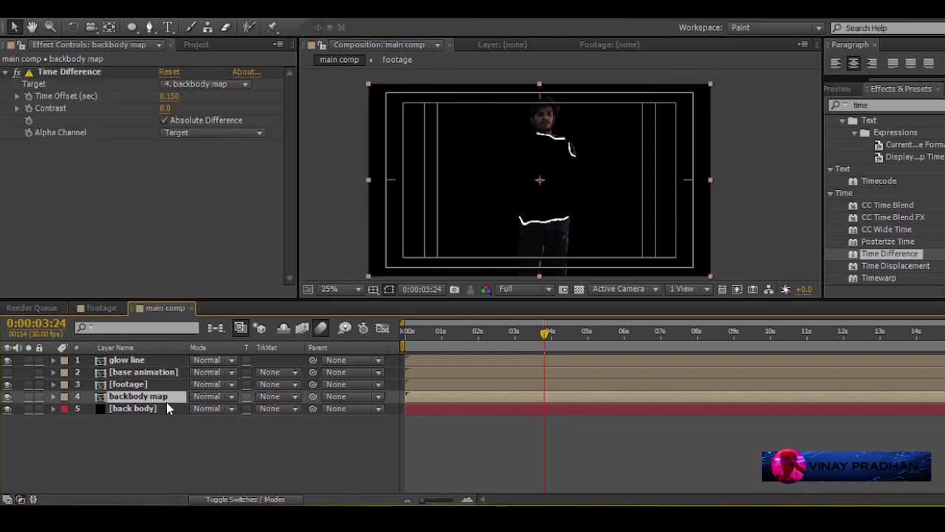
pyautogui.click(159, 408)
pyautogui.click(883, 105)
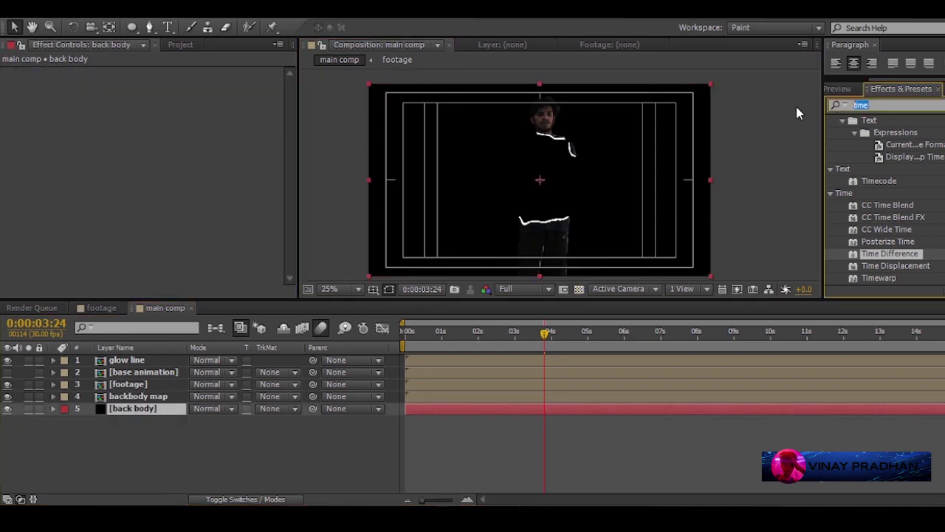
pyautogui.click(171, 447)
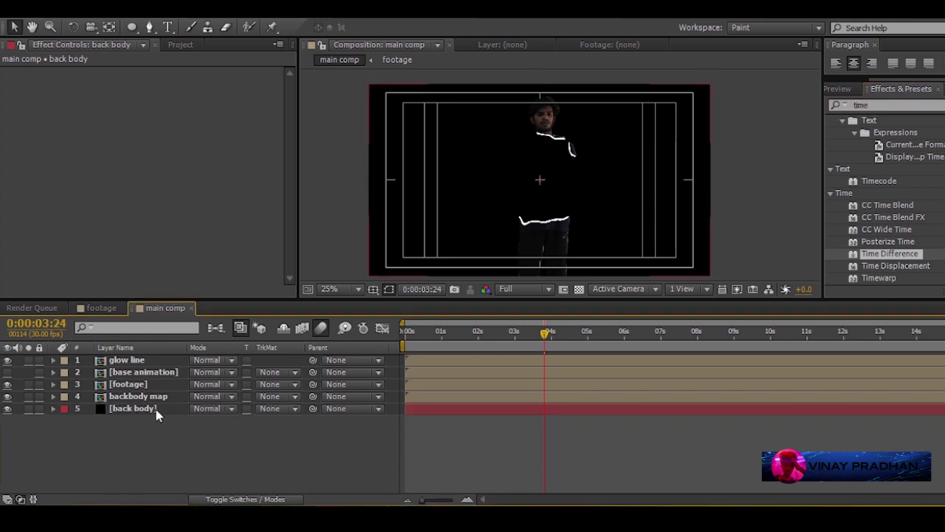
pyautogui.click(155, 411)
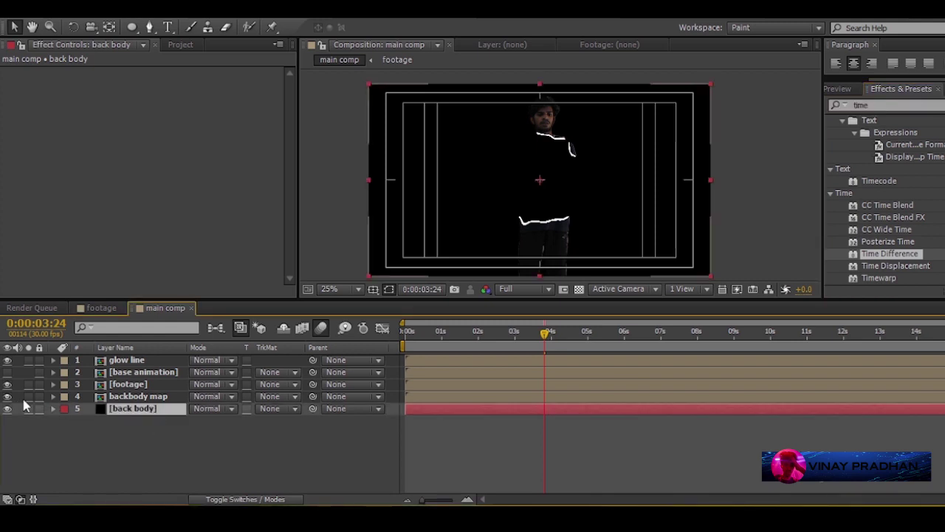
pyautogui.moveTo(880, 105); pyautogui.dragTo(808, 110)
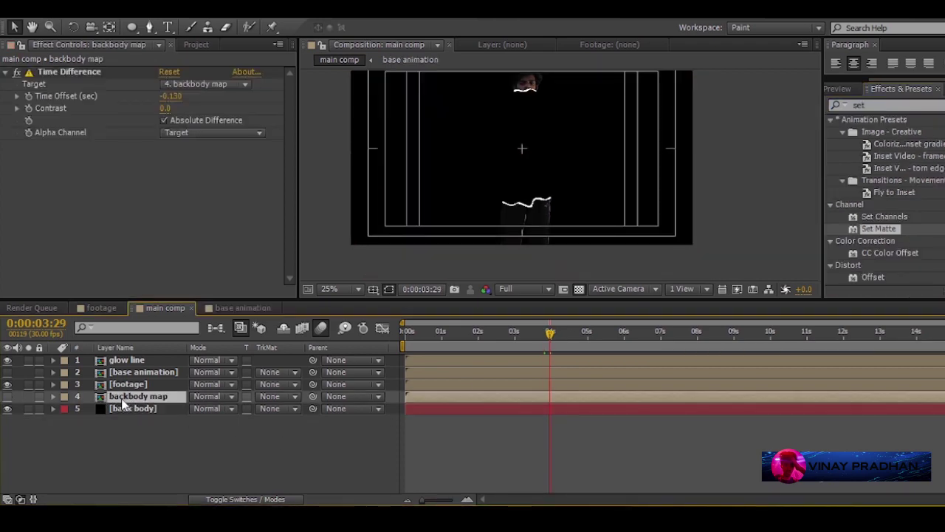
# Pre-compose the backbody map layer as "backbody map Comp 1", moving all attributes into the new composition.
pyautogui.rightClick(124, 402)
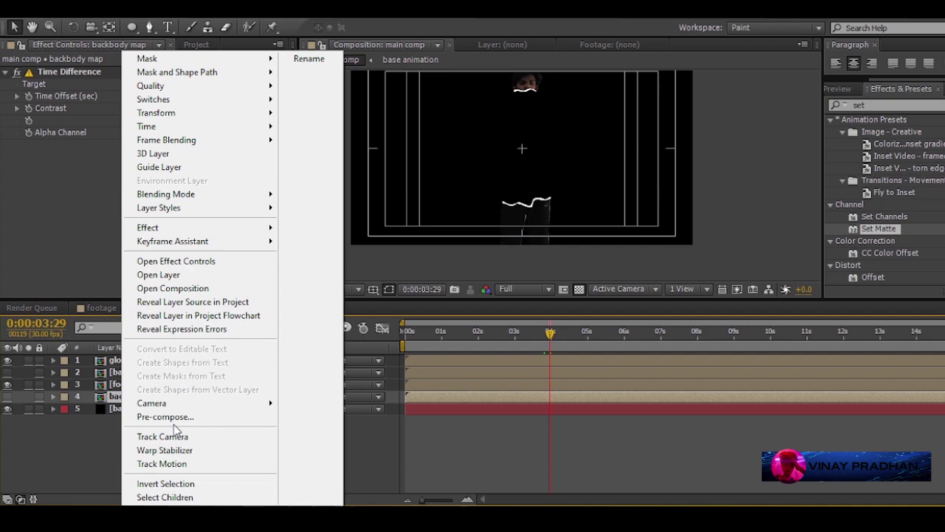
pyautogui.click(247, 416)
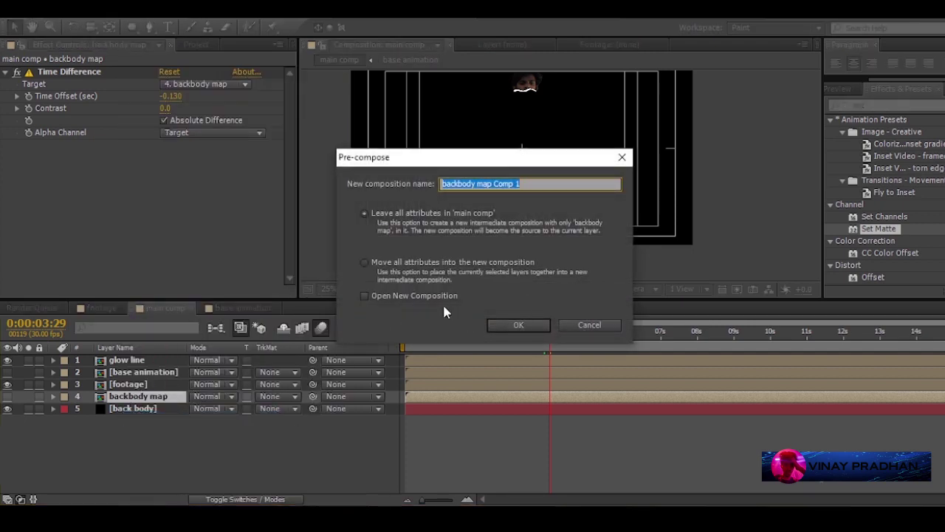
pyautogui.click(517, 325)
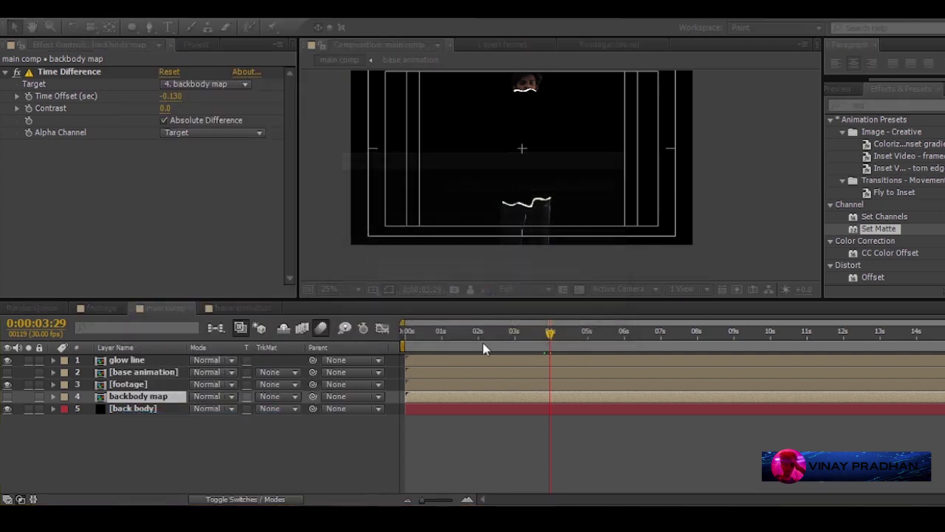
pyautogui.click(158, 397)
# Apply Set Matte to the back body layer and take its matte from the footage layer.
pyautogui.click(169, 408)
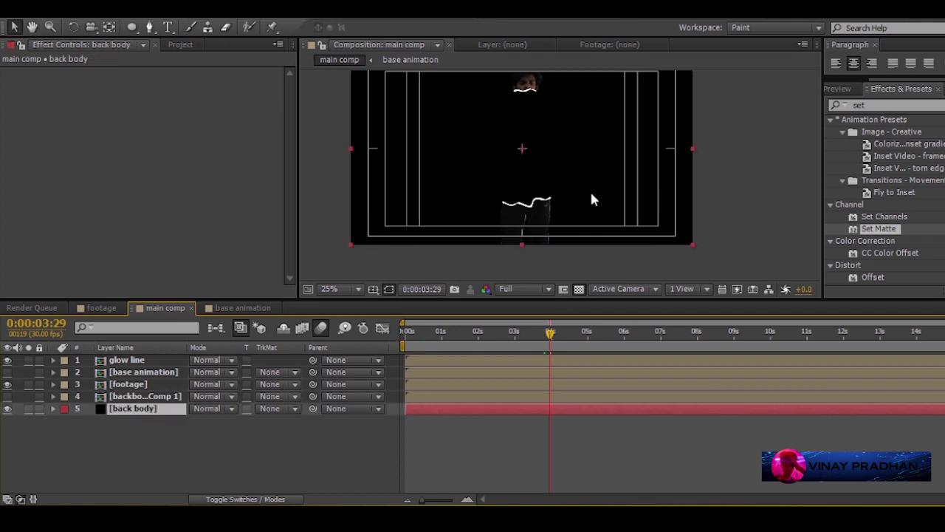
pyautogui.doubleClick(879, 230)
pyautogui.click(191, 95)
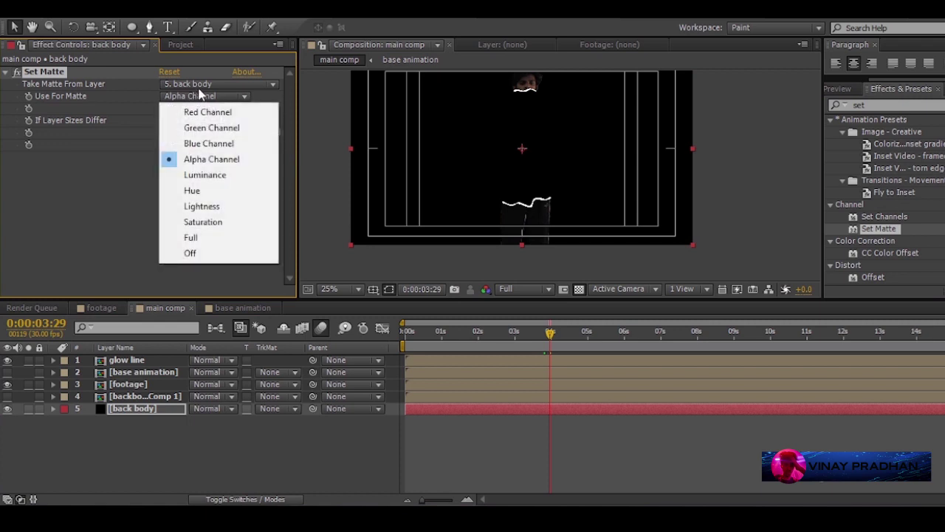
pyautogui.click(197, 87)
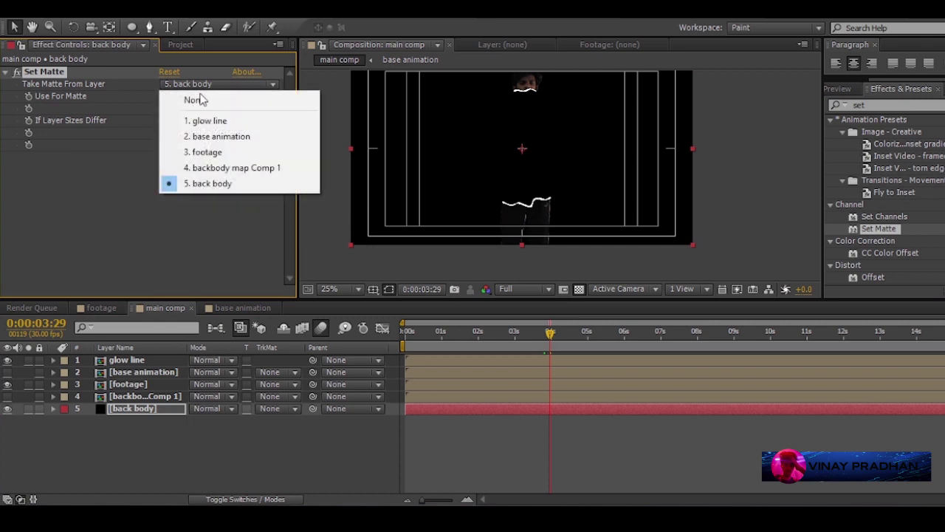
pyautogui.click(221, 152)
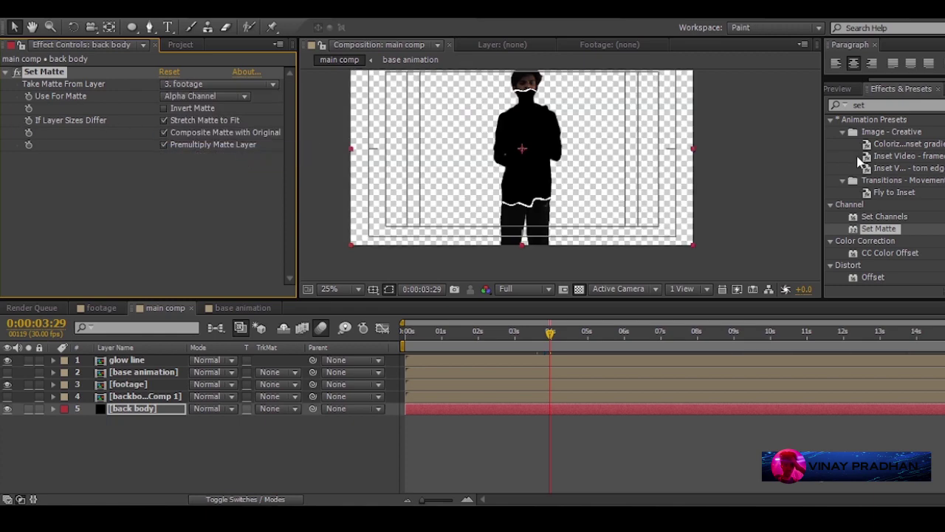
# Add a second Set Matte to back body, taking an inverted matte from backbody map Comp 1, and collapse both effects.
pyautogui.moveTo(868, 229); pyautogui.dragTo(453, 222)
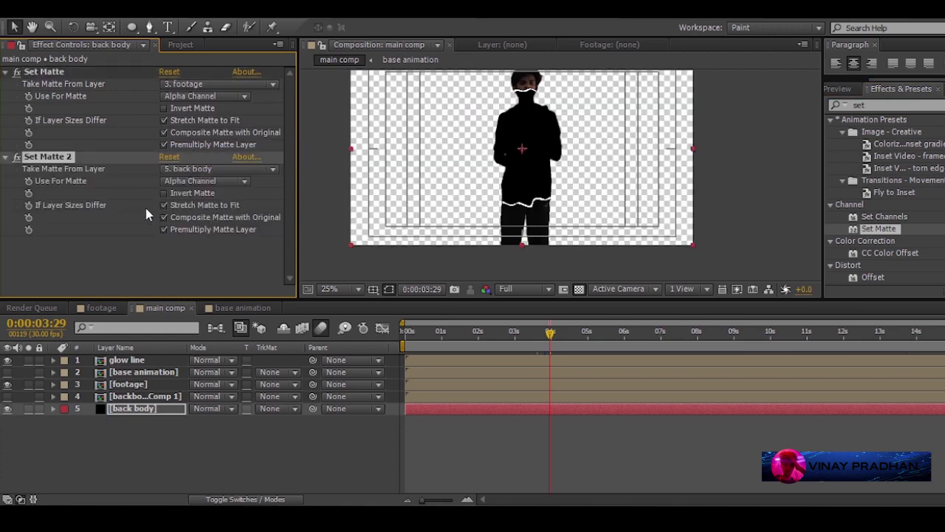
pyautogui.click(225, 171)
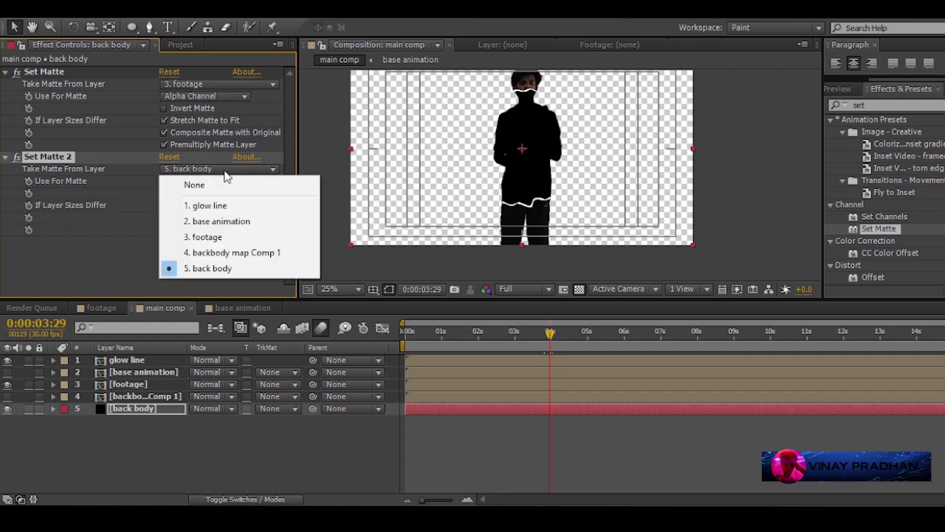
pyautogui.click(242, 252)
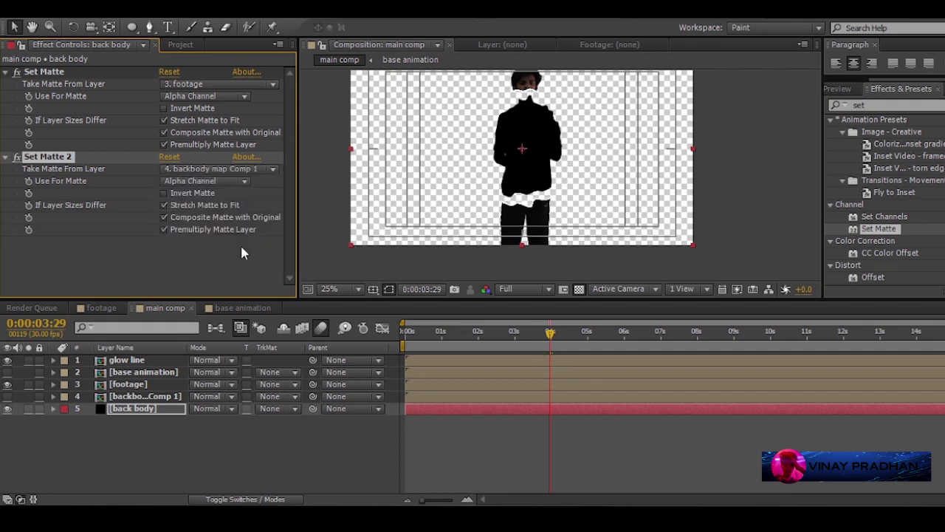
pyautogui.click(164, 193)
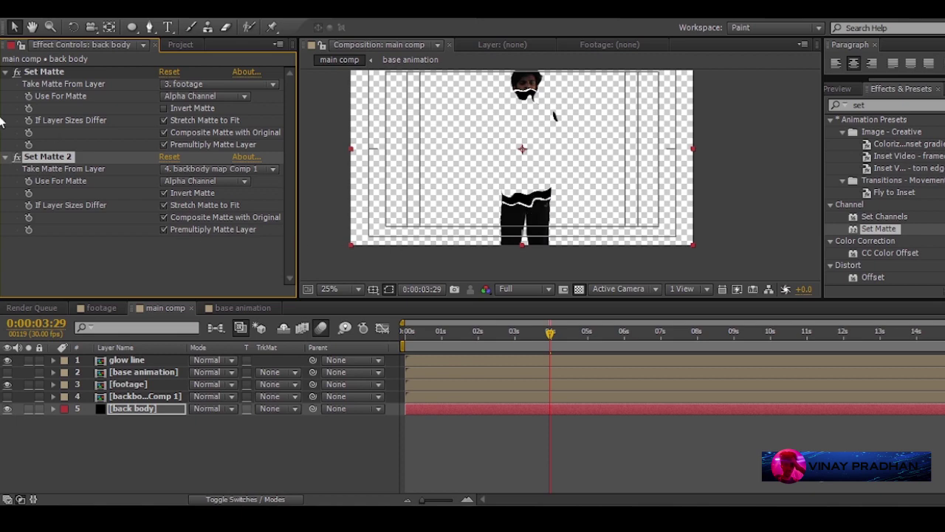
pyautogui.click(6, 73)
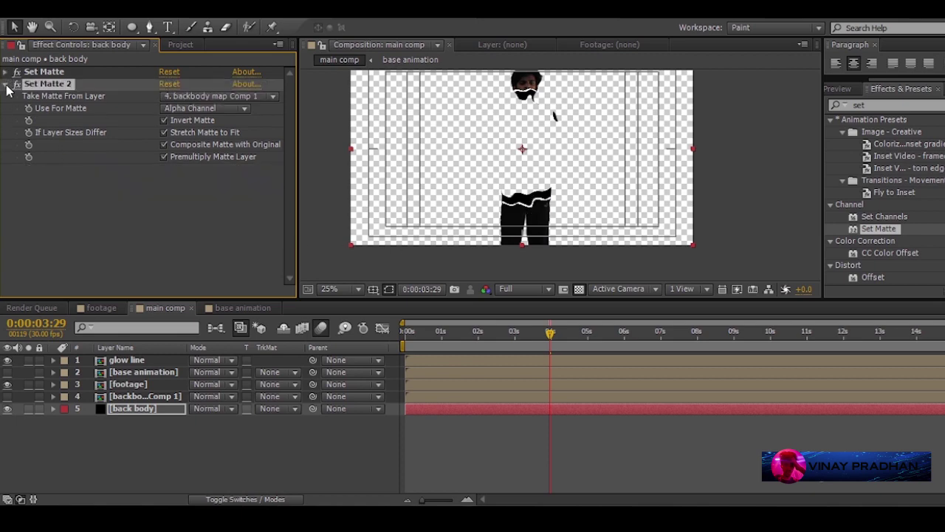
pyautogui.click(6, 85)
# Toggle the base animation layer's visibility to compare its shape with the matted back body, leaving it hidden.
pyautogui.click(8, 375)
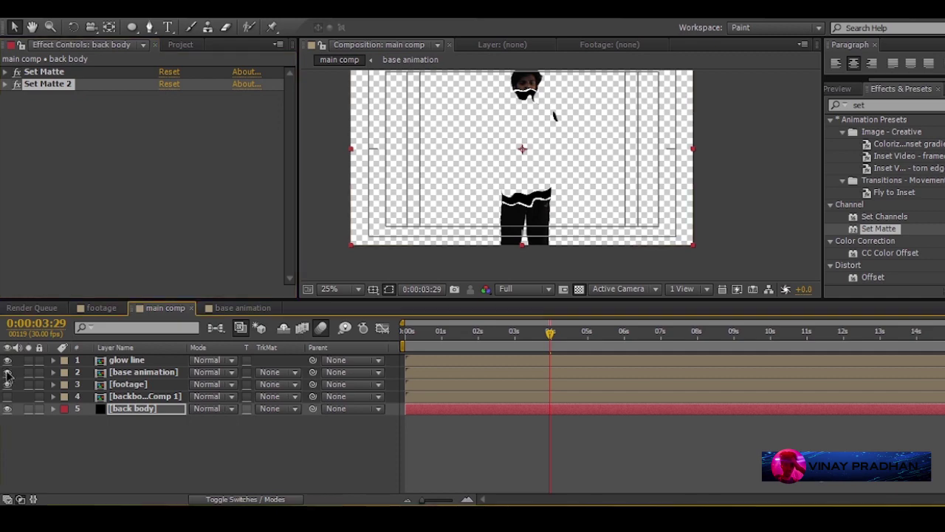
pyautogui.click(8, 374)
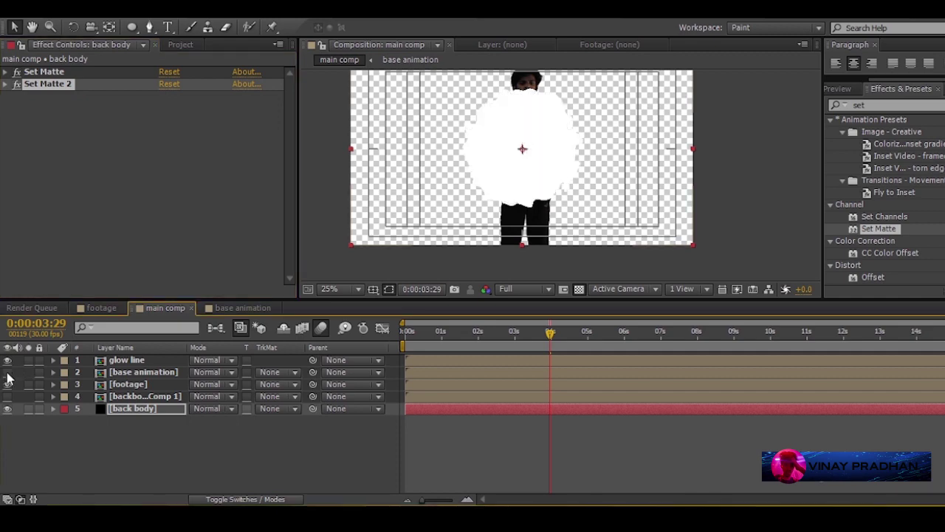
pyautogui.click(7, 373)
pyautogui.click(8, 373)
pyautogui.click(7, 373)
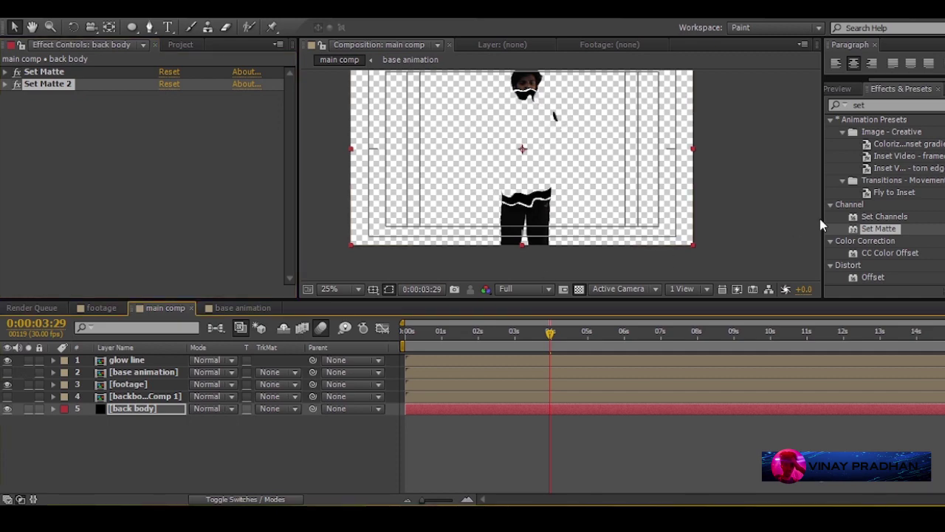
# Add a third Set Matte to back body using the base animation layer, and briefly solo back body to check it.
pyautogui.doubleClick(871, 229)
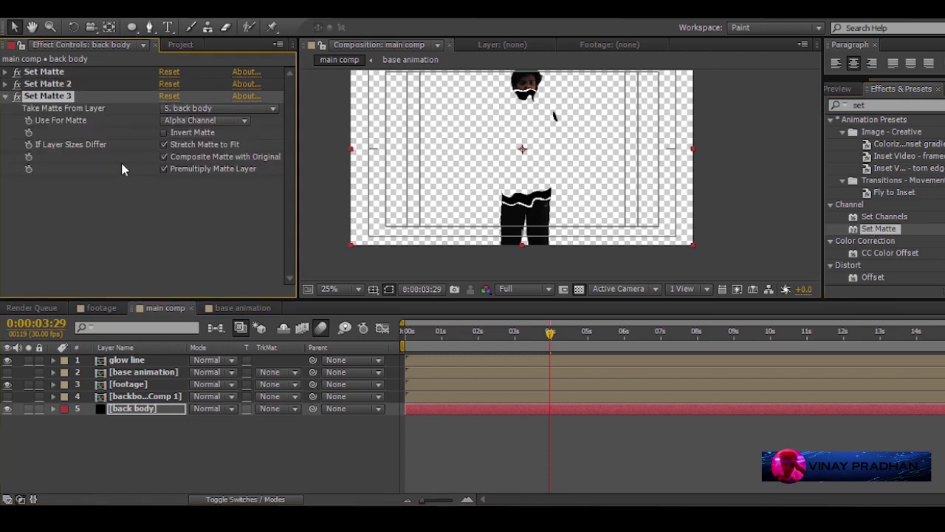
pyautogui.click(211, 110)
pyautogui.click(243, 162)
pyautogui.click(27, 408)
pyautogui.click(27, 408)
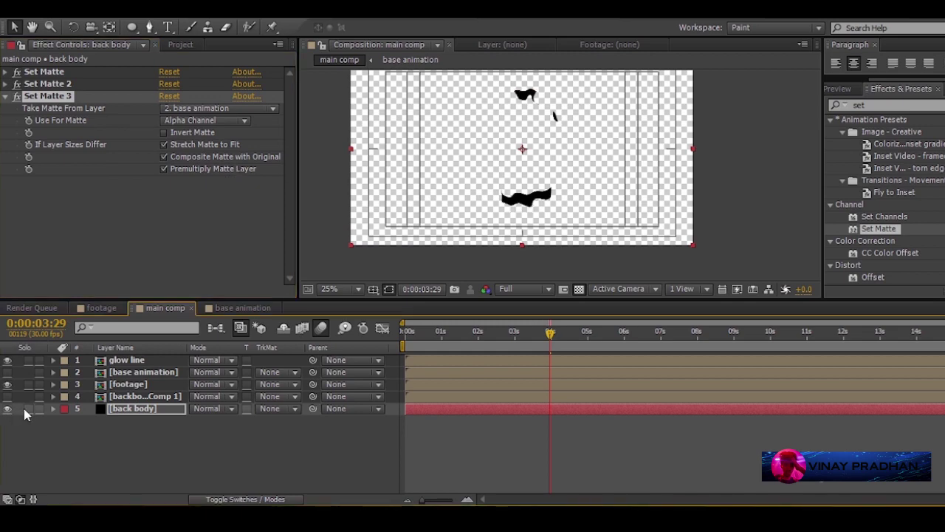
pyautogui.click(6, 97)
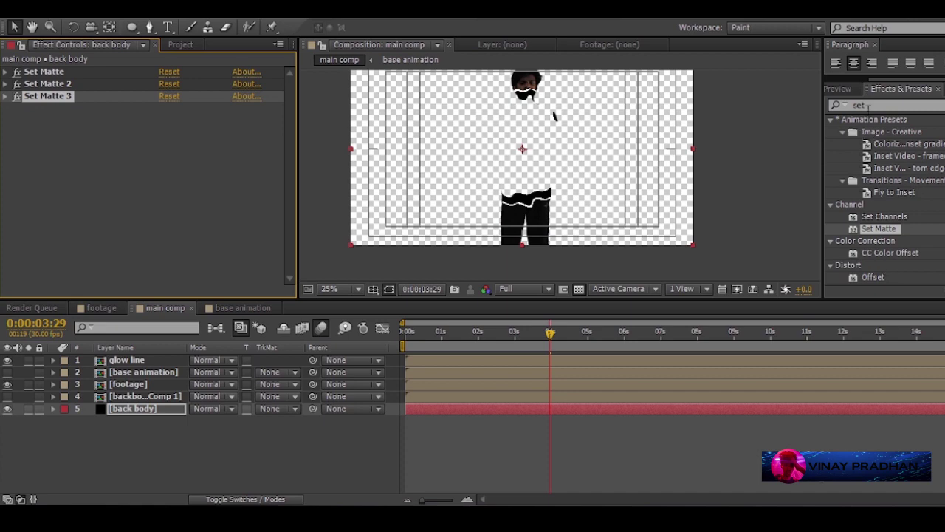
# Search the effects for "rough" and apply Roughen Edges to the back body layer.
pyautogui.click(872, 104)
pyautogui.doubleClick(872, 104)
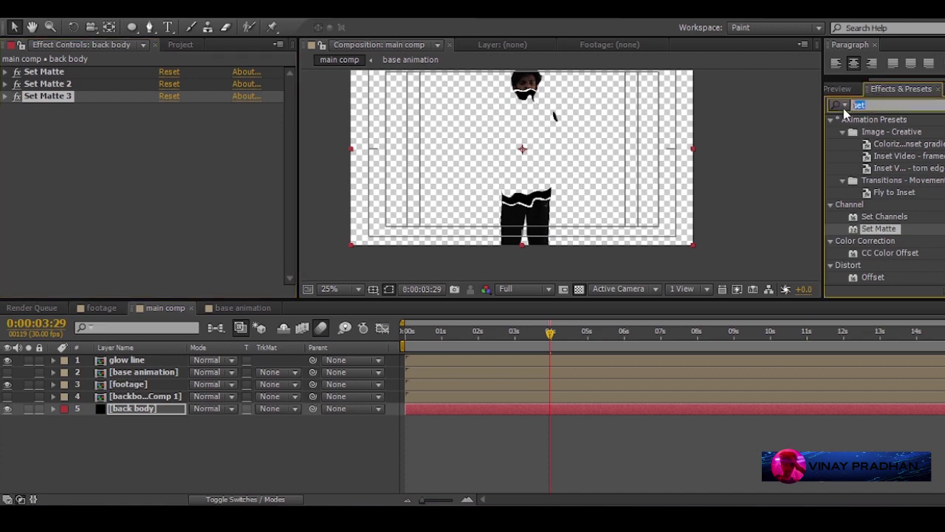
pyautogui.press('BackSpace')
pyautogui.write('rough')
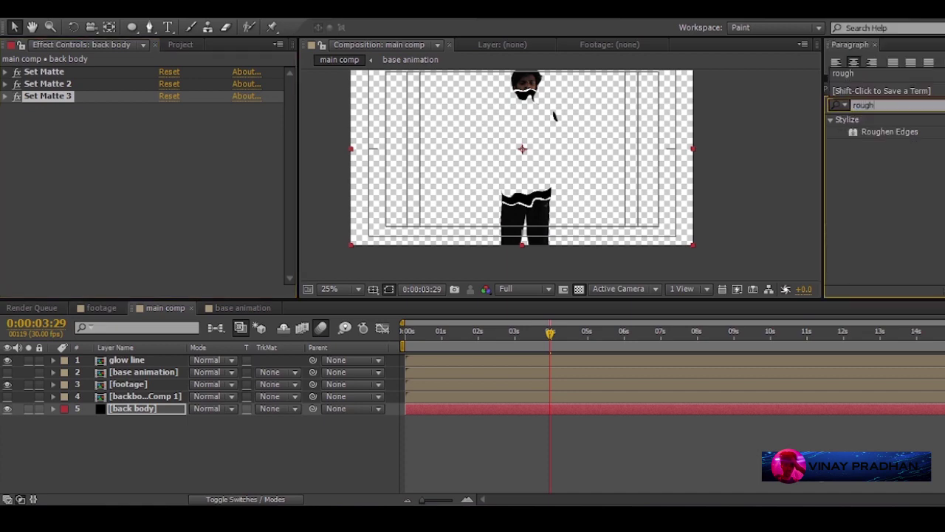
pyautogui.doubleClick(914, 136)
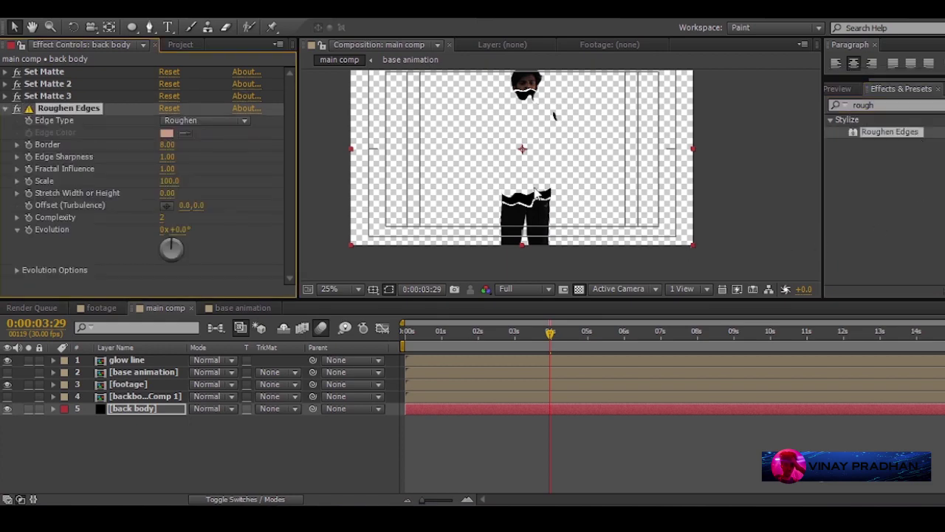
# Set the Roughen Edges Border to 26.60 on the back body layer and collapse the effect.
pyautogui.press('.')
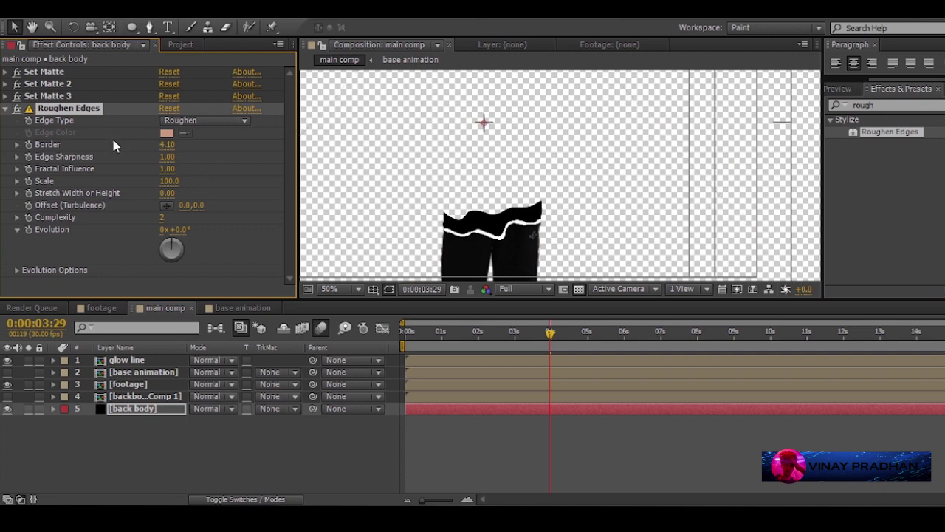
pyautogui.click(166, 145)
pyautogui.moveTo(464, 138); pyautogui.dragTo(473, 136)
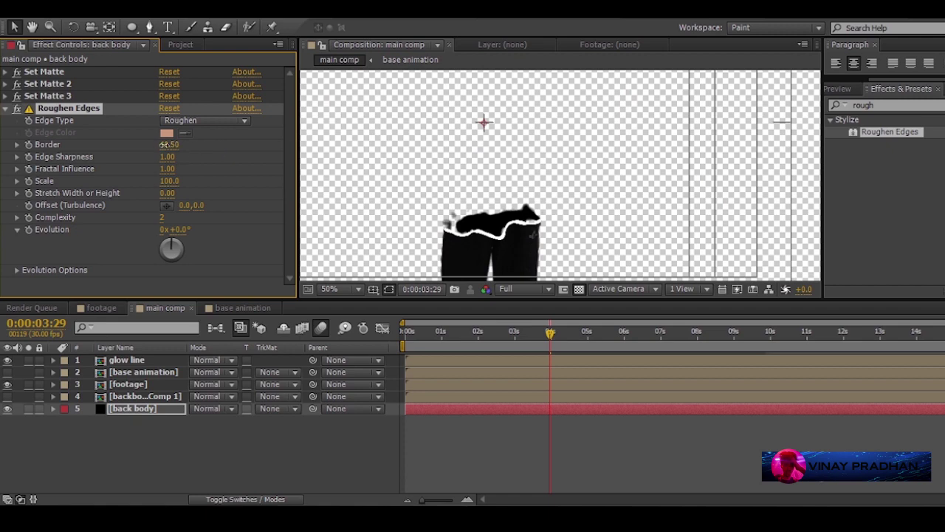
pyautogui.moveTo(65, 131); pyautogui.dragTo(46, 138)
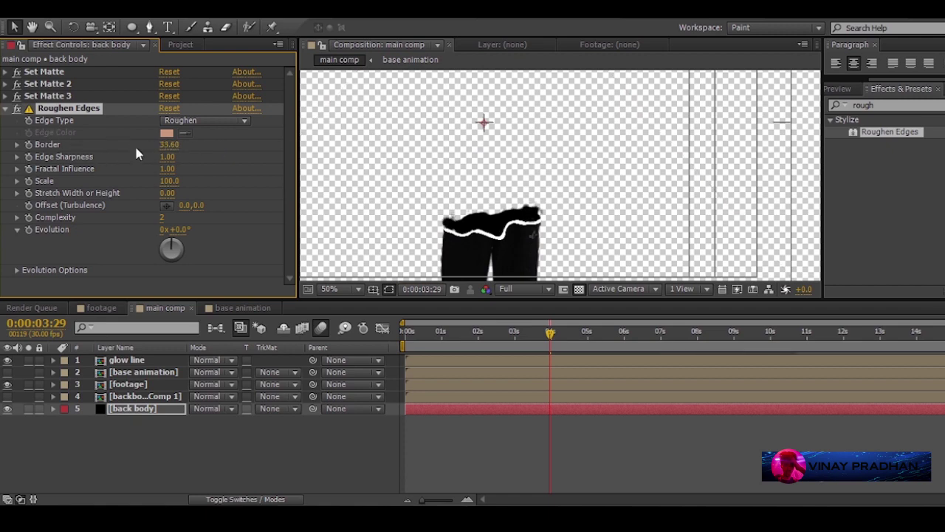
pyautogui.moveTo(169, 145); pyautogui.dragTo(96, 133)
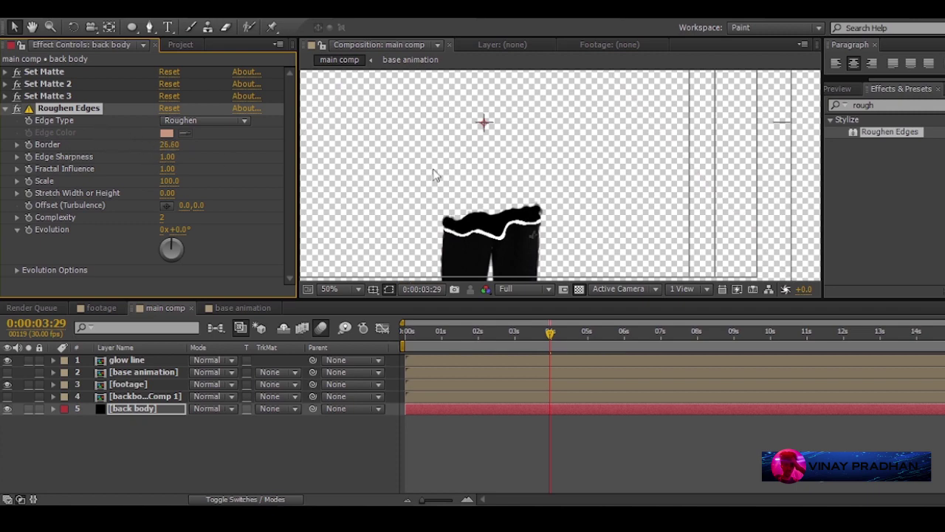
pyautogui.scroll(-1, 517, 164)
pyautogui.click(6, 109)
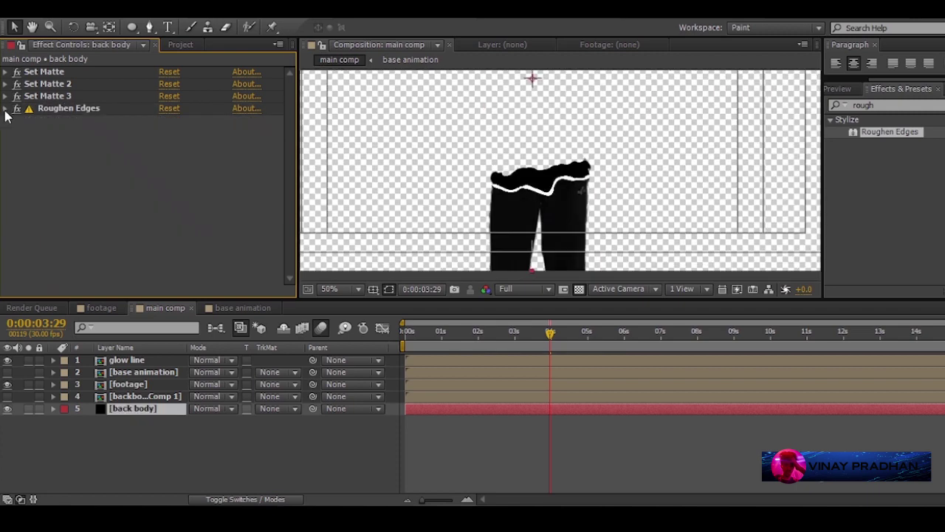
# Scrub the main comp from 0:00:03:11 to 0:00:03:27 to examine the roughened back body edge.
pyautogui.scroll(-2, 578, 155)
pyautogui.scroll(1, 578, 155)
pyautogui.click(529, 333)
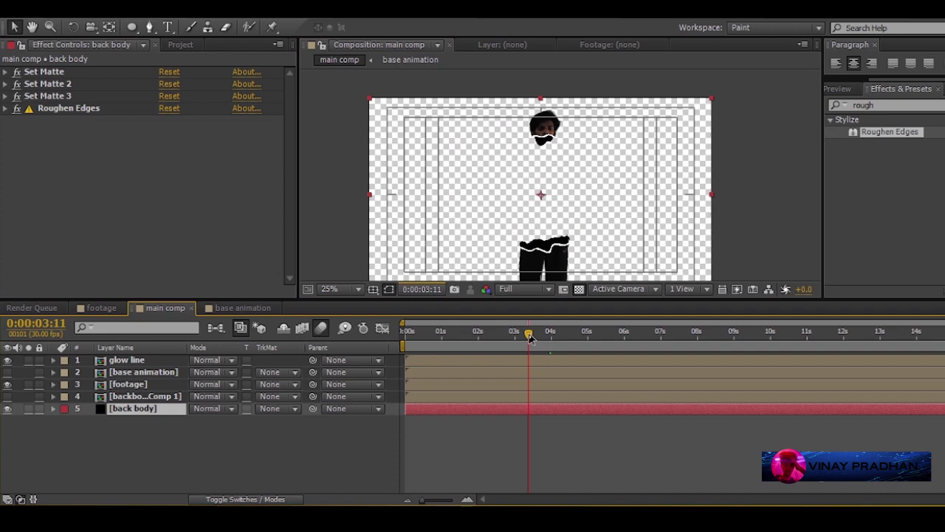
pyautogui.moveTo(529, 336); pyautogui.dragTo(548, 339)
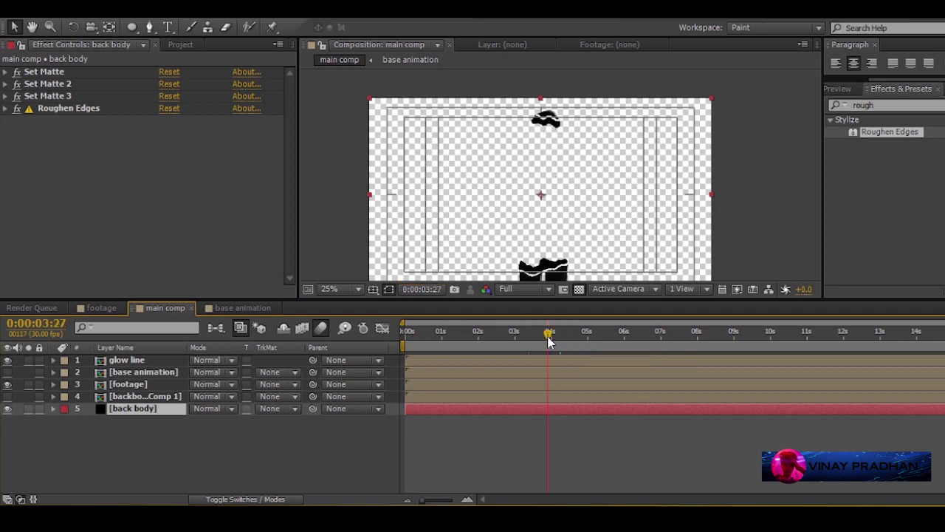
# Open backbody map Comp 1 and set the backbody map's Time Difference Time Offset to -0.190.
pyautogui.doubleClick(148, 396)
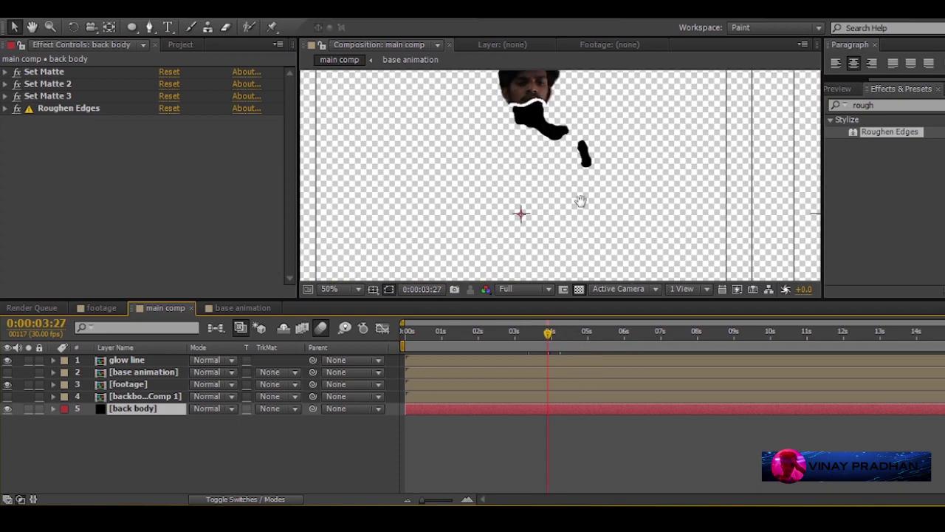
pyautogui.moveTo(172, 100)
pyautogui.mouseDown()
pyautogui.moveTo(164, 101)
pyautogui.moveTo(185, 98)
pyautogui.mouseUp()
pyautogui.hotkey('ctrl', 'z')
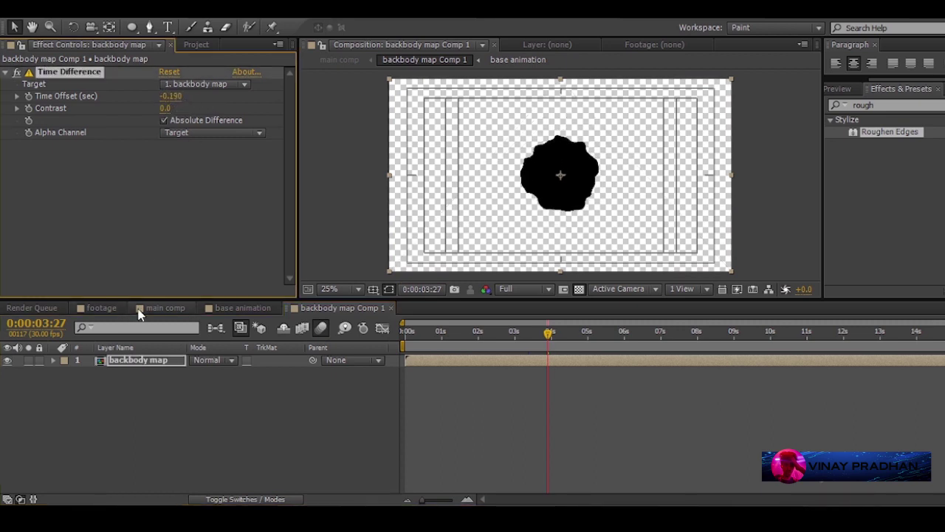
# Return to the main comp to check the back body against the footage with its new time offset.
pyautogui.click(156, 308)
pyautogui.click(339, 308)
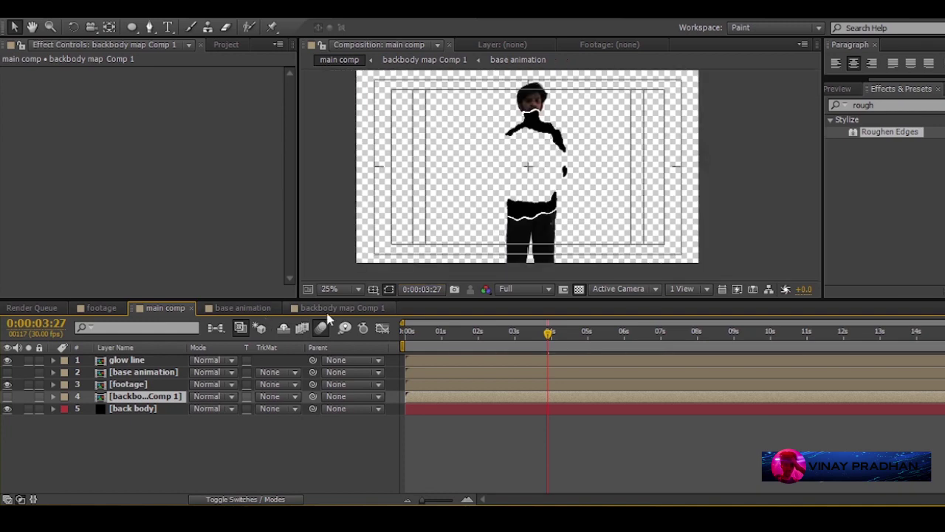
pyautogui.click(159, 308)
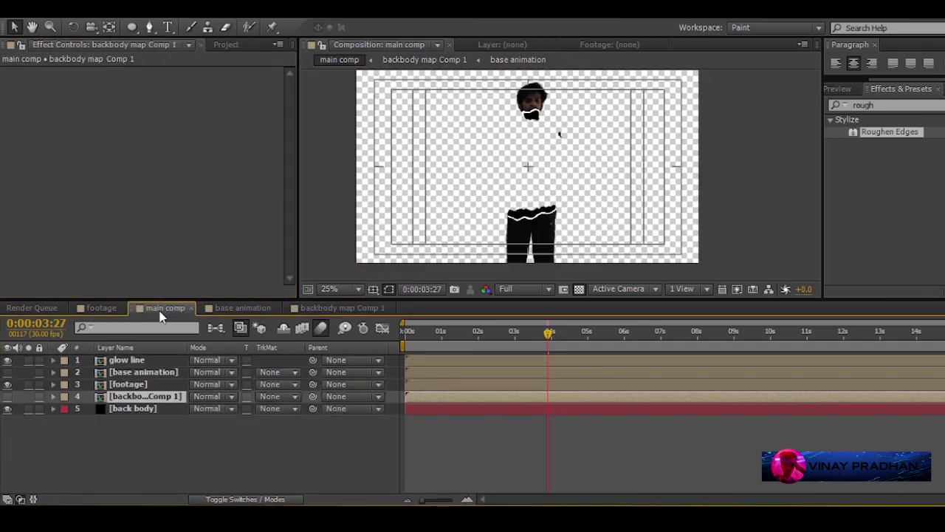
# Duplicate the glow line layer and view the main comp at 0:00:03:17.
pyautogui.click(126, 359)
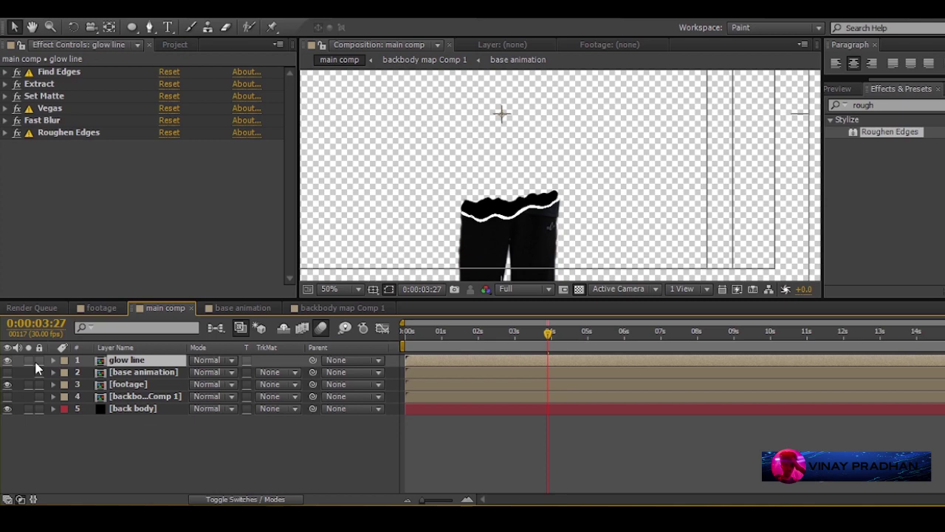
pyautogui.click(7, 359)
pyautogui.click(8, 361)
pyautogui.press(',')
pyautogui.hotkey('shift', 'pageup')
pyautogui.press('.')
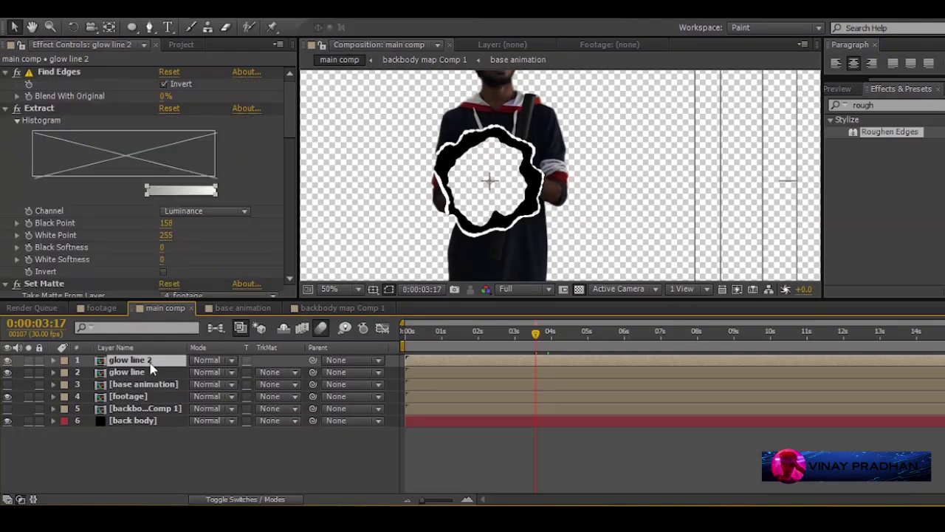
# Collapse the effects on the glow line 2 layer and remove its Fast Blur and Roughen Edges.
pyautogui.click(6, 71)
pyautogui.click(5, 84)
pyautogui.click(6, 96)
pyautogui.click(6, 108)
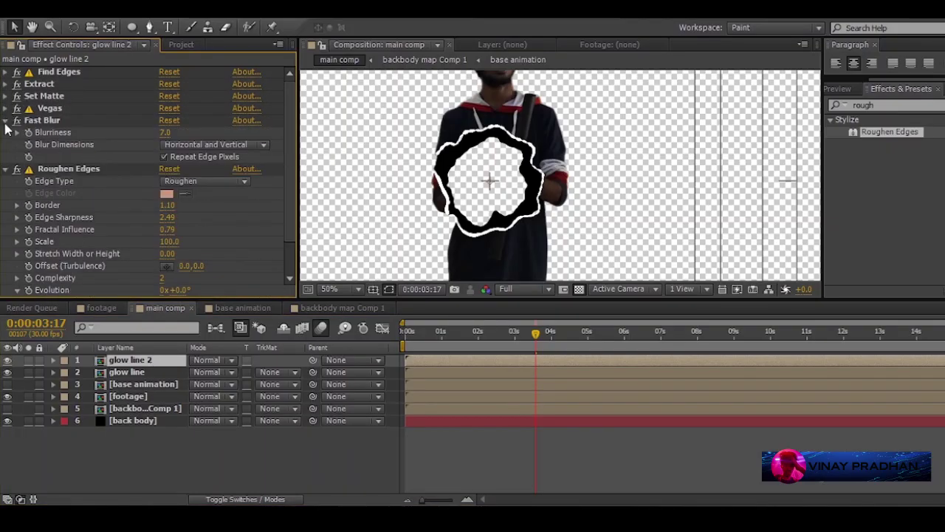
pyautogui.click(6, 120)
pyautogui.click(42, 120)
pyautogui.press('Delete')
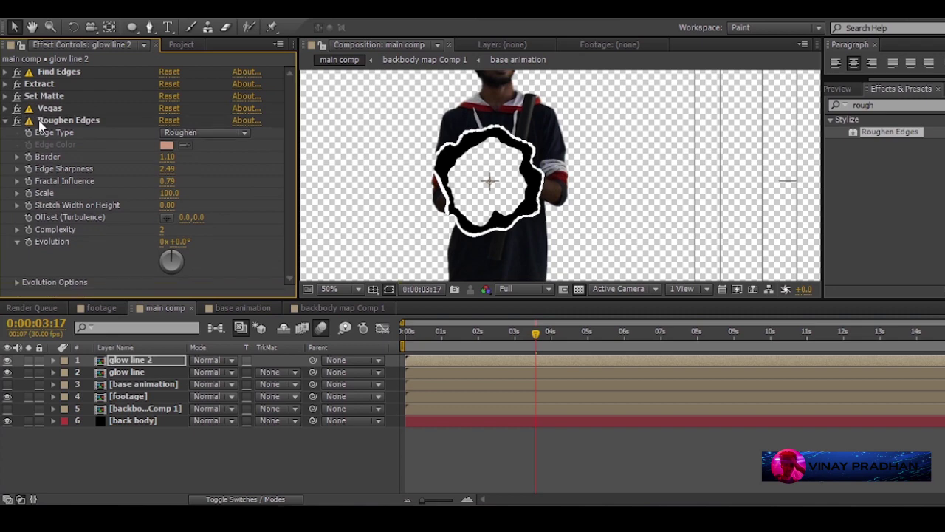
pyautogui.click(6, 120)
pyautogui.click(40, 120)
pyautogui.press('Delete')
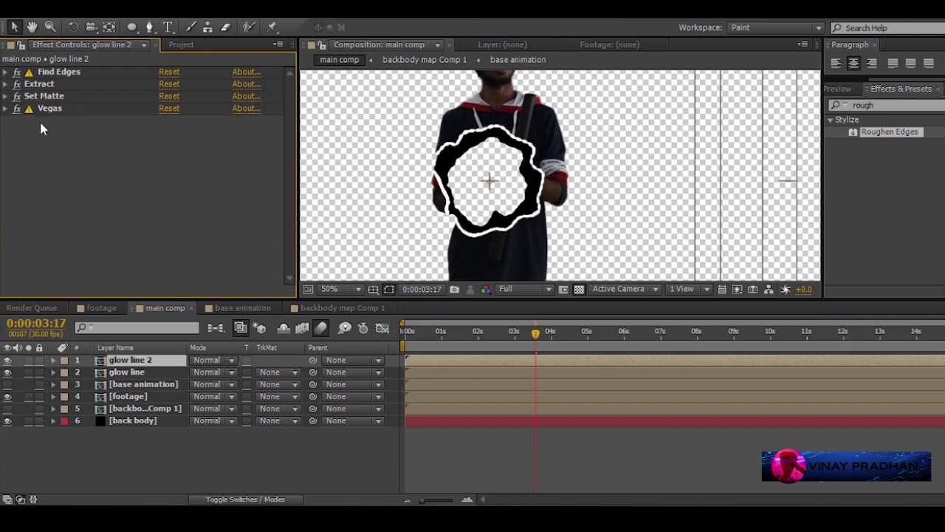
# Set the Vegas Width to 23.70 on the glow line 2 layer and collapse the effect.
pyautogui.click(6, 108)
pyautogui.scroll(-1, 286, 236)
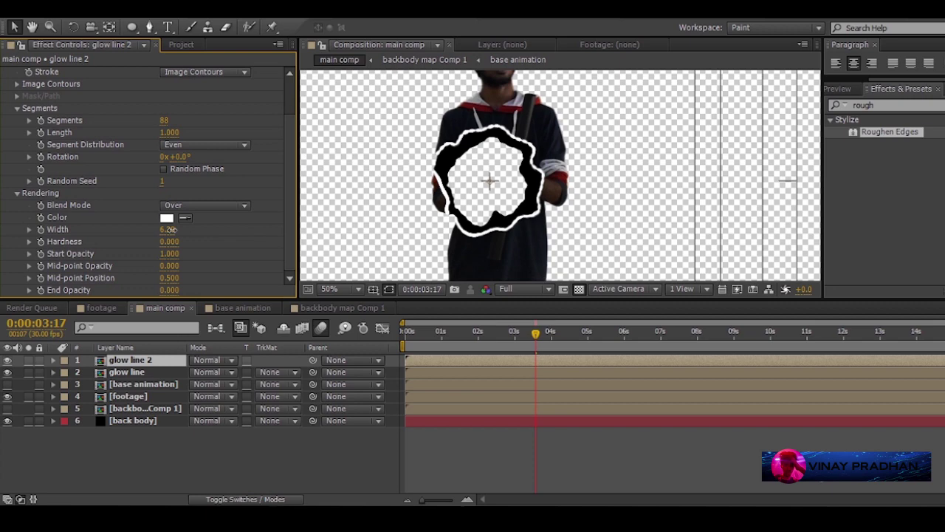
pyautogui.moveTo(174, 230); pyautogui.dragTo(237, 229)
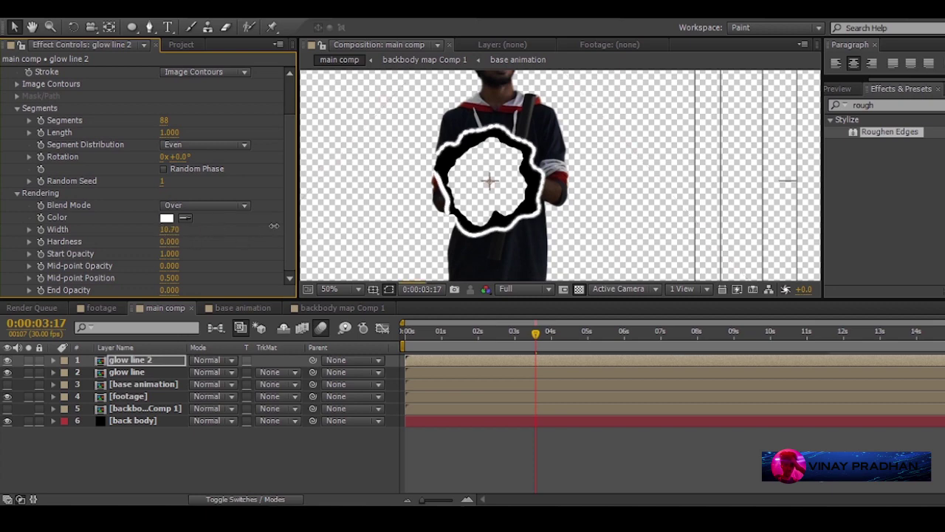
pyautogui.moveTo(177, 228); pyautogui.dragTo(277, 226)
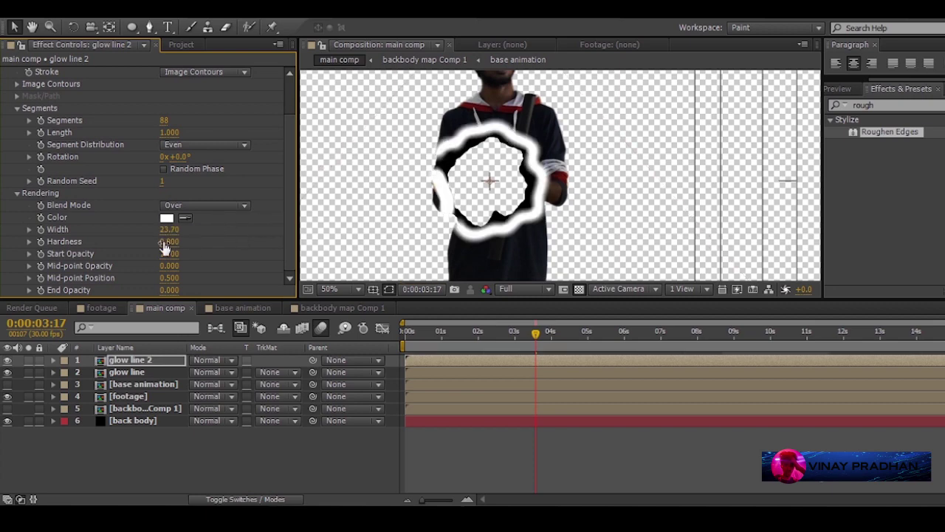
pyautogui.scroll(3, 14, 132)
pyautogui.click(6, 108)
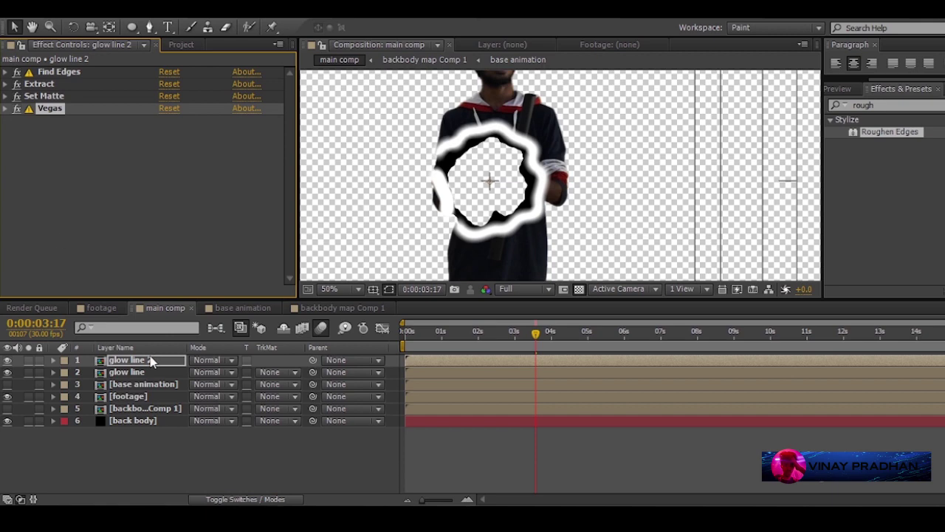
# Pre-compose glow line 2 as "partical genrater", moving all attributes into the new composition.
pyautogui.rightClick(151, 360)
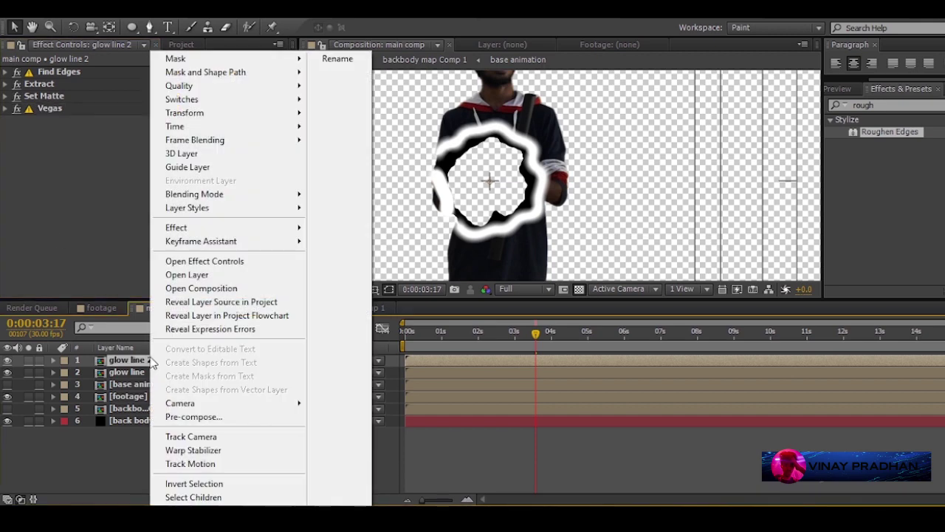
pyautogui.click(194, 417)
pyautogui.write('partic')
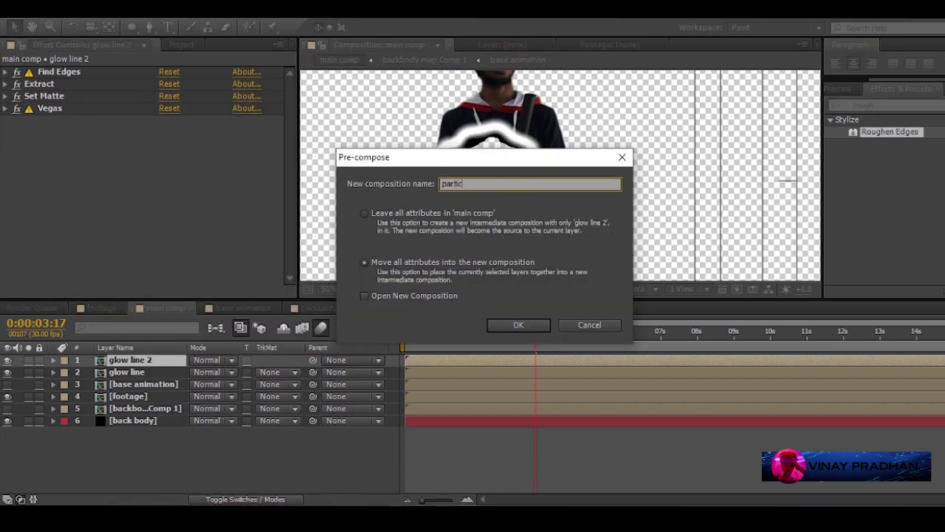
pyautogui.write('al genrater')
pyautogui.press('Return')
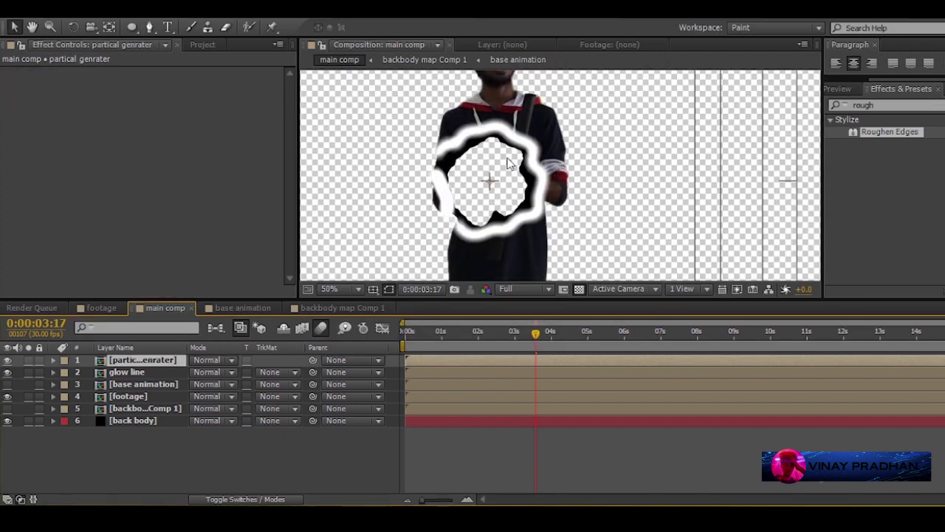
# At 0:00:03:19, turn off the transparency grid and apply CC Particle Systems II to the partical genrater layer.
pyautogui.moveTo(535, 332)
pyautogui.mouseDown()
pyautogui.moveTo(551, 332)
pyautogui.moveTo(538, 337)
pyautogui.mouseUp()
pyautogui.press(',')
pyautogui.click(579, 289)
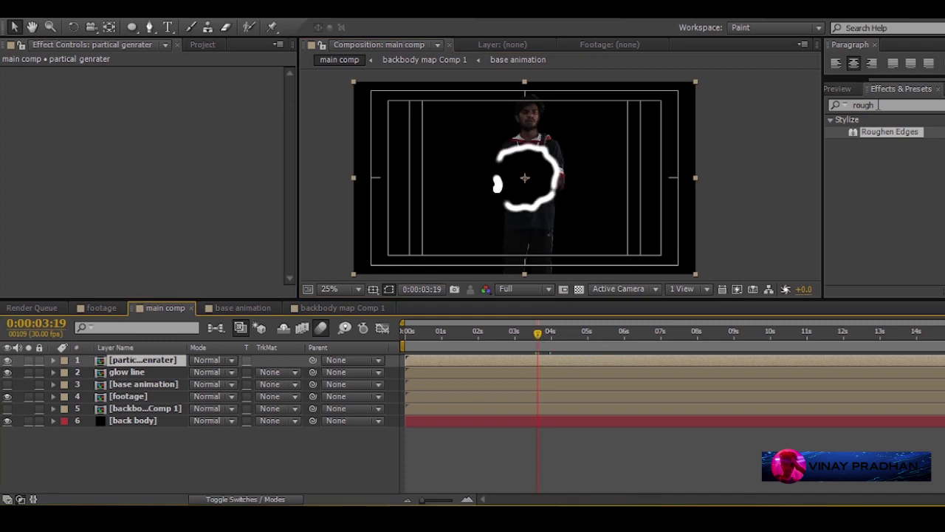
pyautogui.click(878, 105)
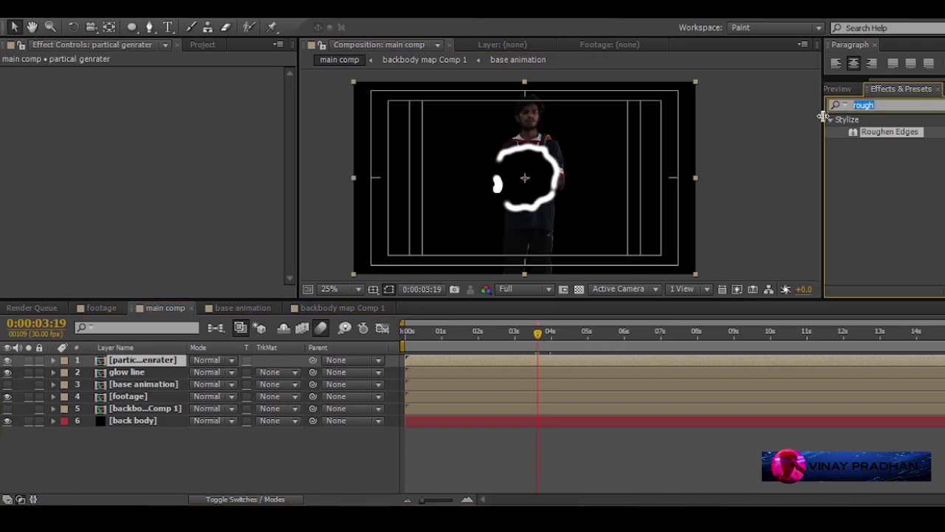
pyautogui.write('partic')
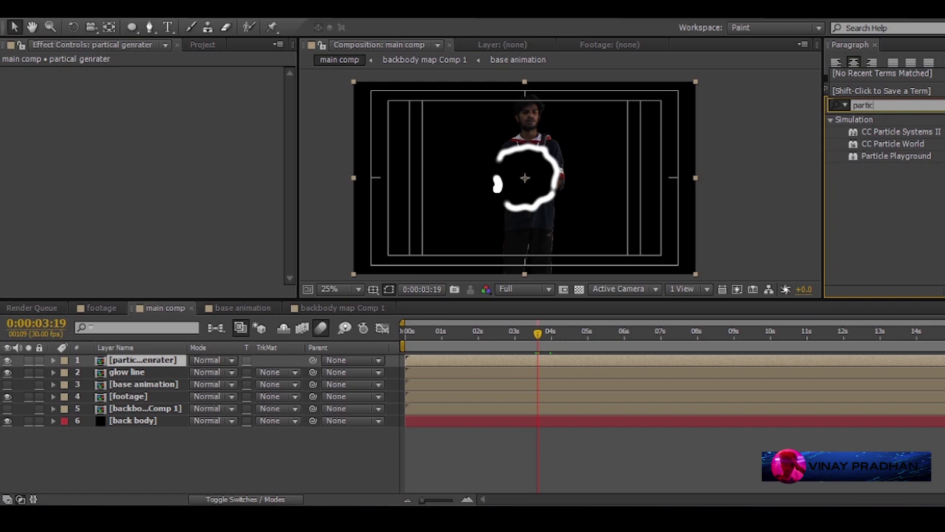
pyautogui.doubleClick(881, 135)
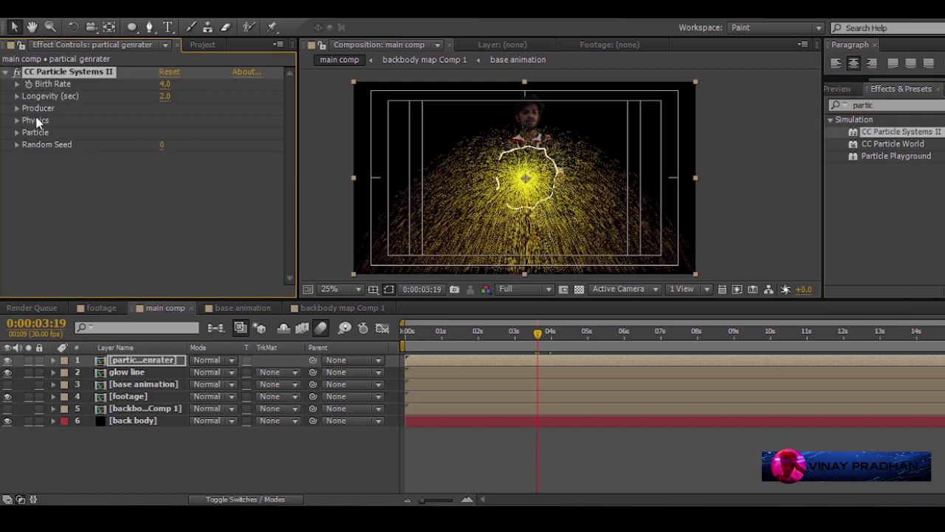
# Set the particle Producer's Radius X to 135.0 and Radius Y to 100.0, and the Birth Rate to 13.5.
pyautogui.click(17, 111)
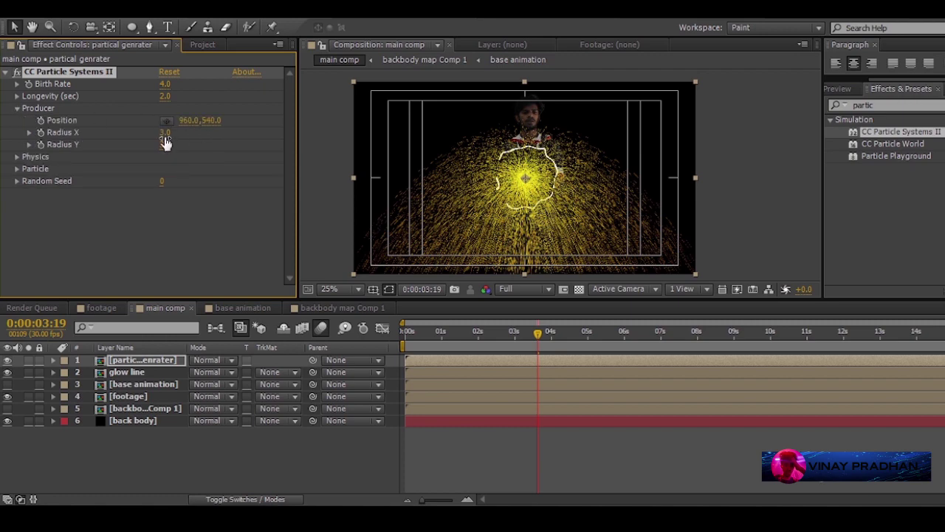
pyautogui.moveTo(166, 133); pyautogui.dragTo(207, 137)
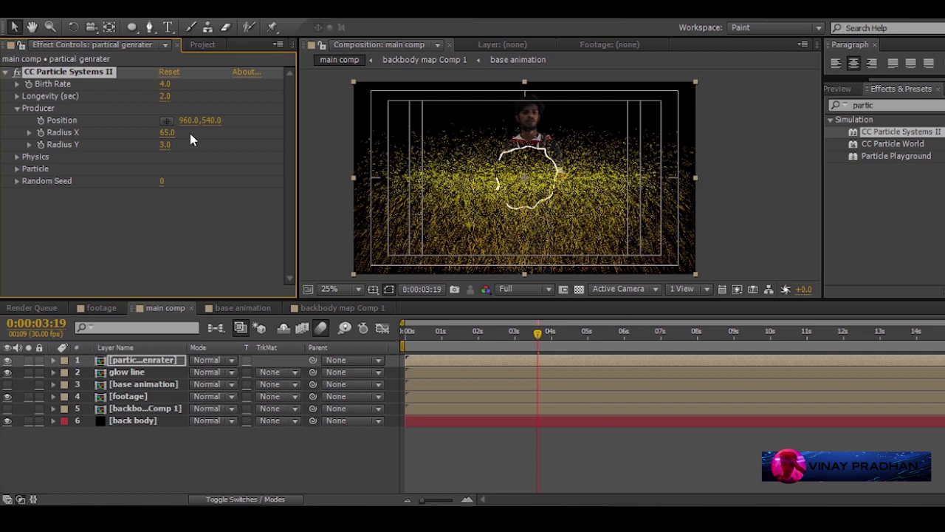
pyautogui.moveTo(168, 135)
pyautogui.mouseDown()
pyautogui.moveTo(221, 133)
pyautogui.moveTo(204, 130)
pyautogui.moveTo(222, 146)
pyautogui.moveTo(171, 145)
pyautogui.mouseUp()
pyautogui.moveTo(162, 84); pyautogui.dragTo(227, 90)
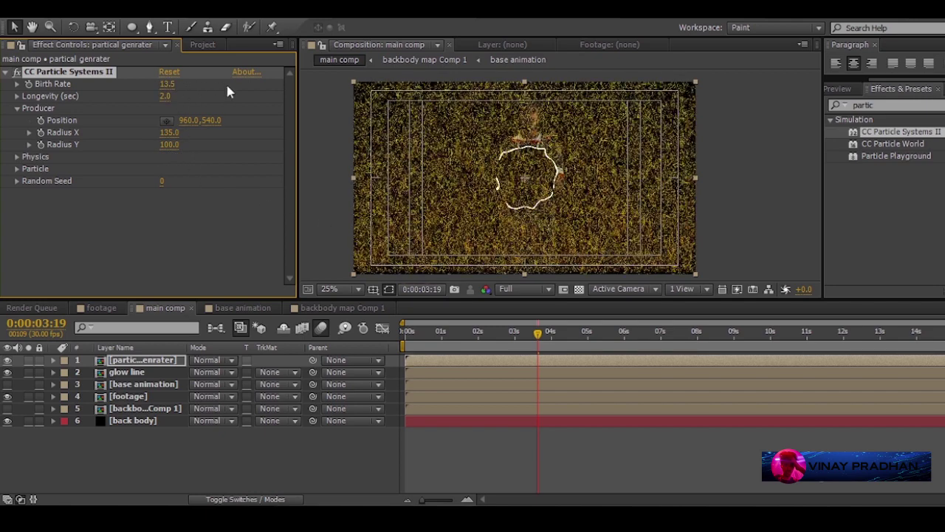
# Enable Source Alpha Inheritance in the Particle settings and check the particles around the glow line.
pyautogui.click(17, 168)
pyautogui.scroll(-1, 288, 217)
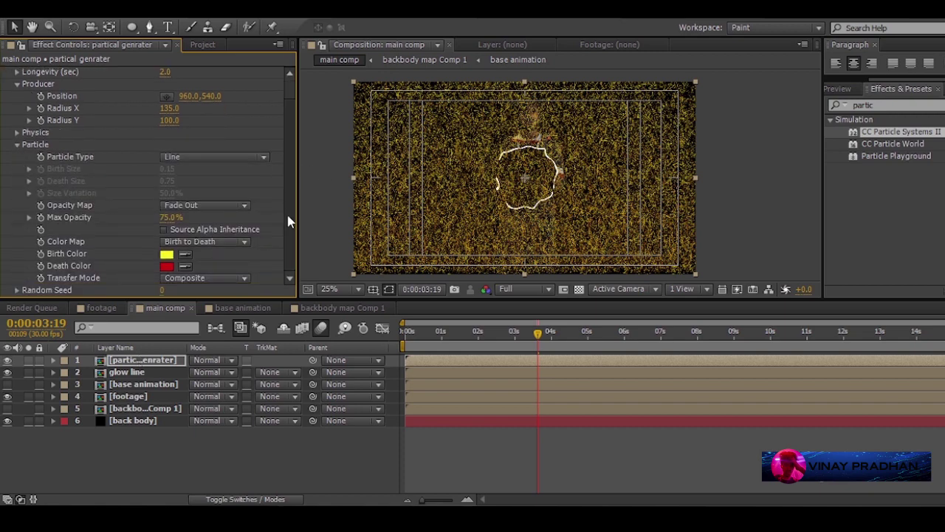
pyautogui.click(164, 229)
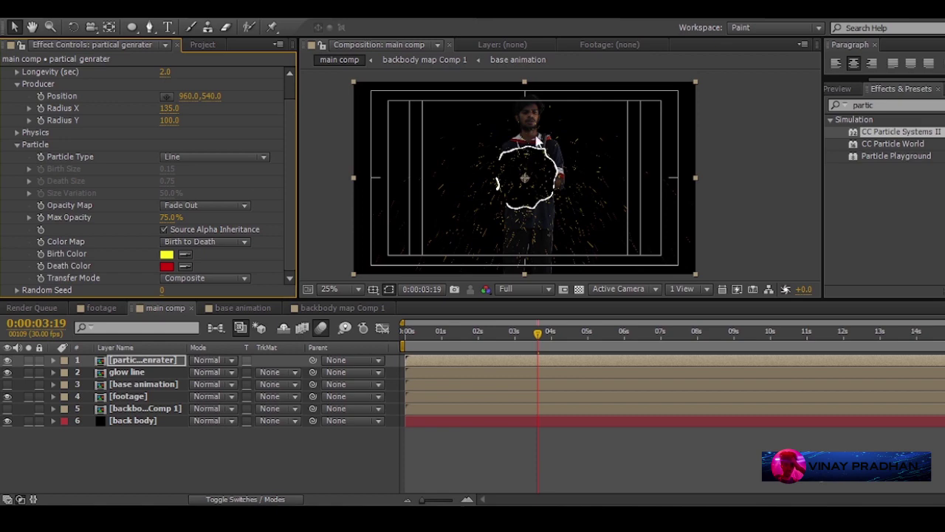
pyautogui.scroll(2, 527, 152)
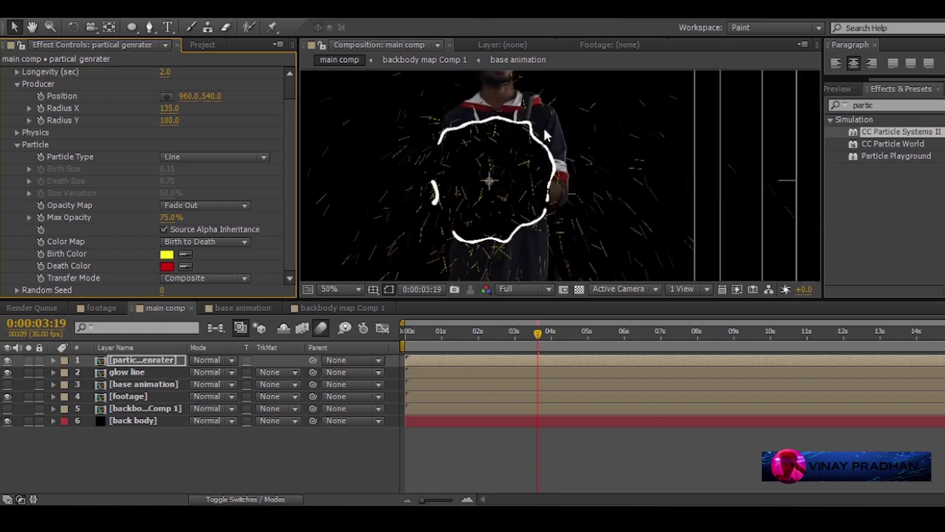
pyautogui.click(546, 340)
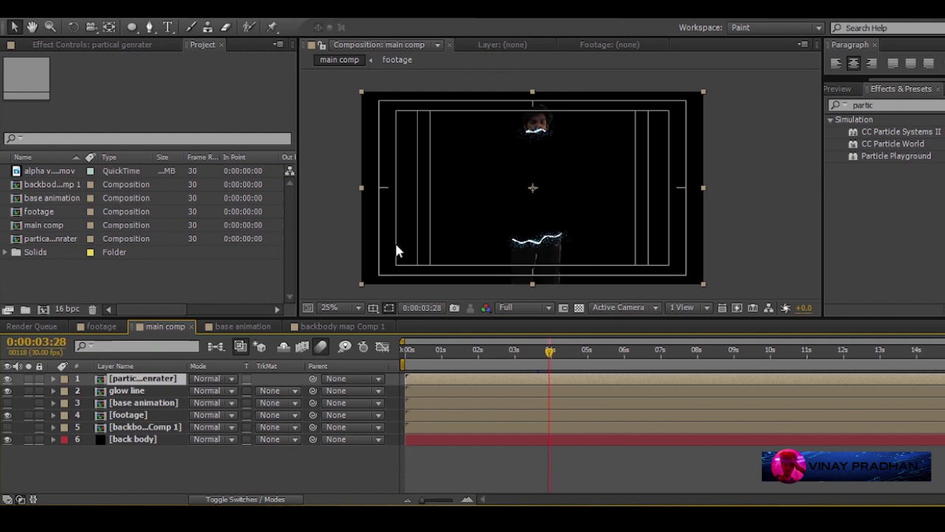
# Reopen the partical genrater layer's effect settings and set the particle Birth Rate to 453.
pyautogui.click(135, 46)
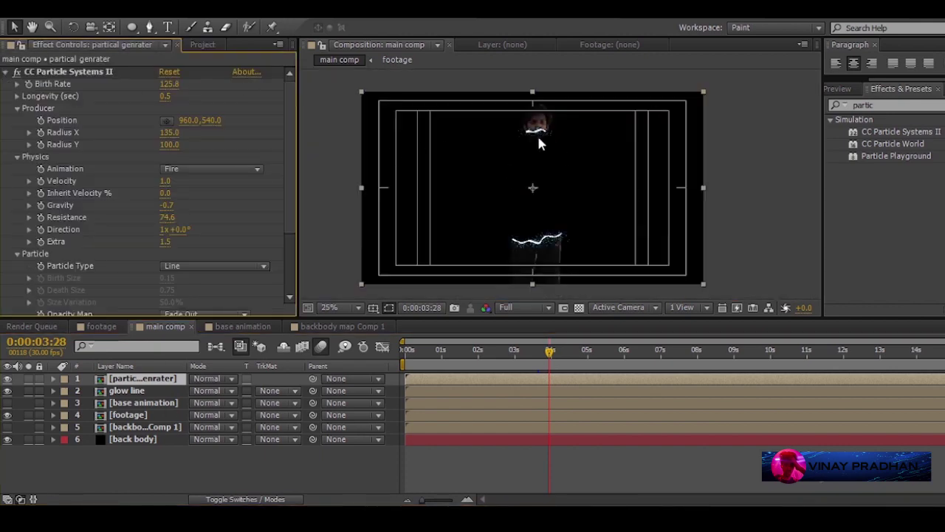
pyautogui.scroll(1, 539, 137)
pyautogui.moveTo(547, 87); pyautogui.dragTo(563, 154)
pyautogui.scroll(-1, 562, 154)
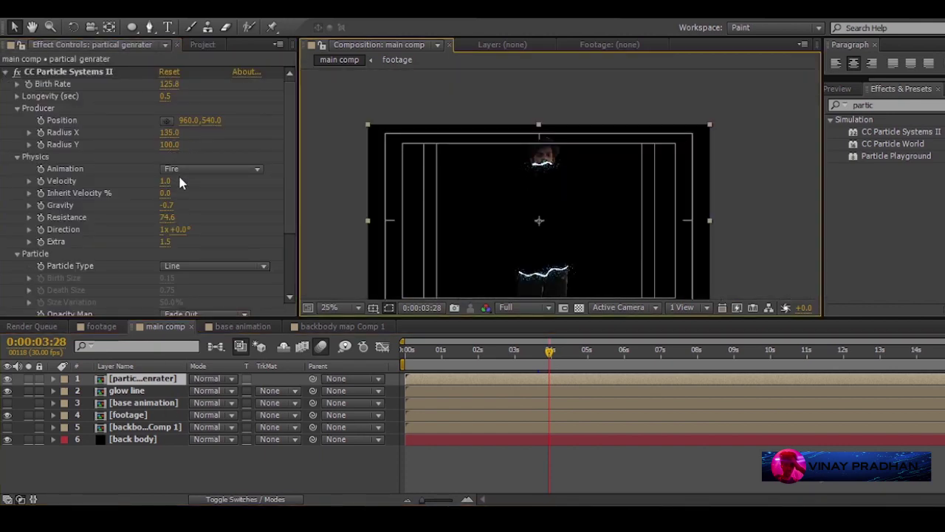
pyautogui.click(169, 85)
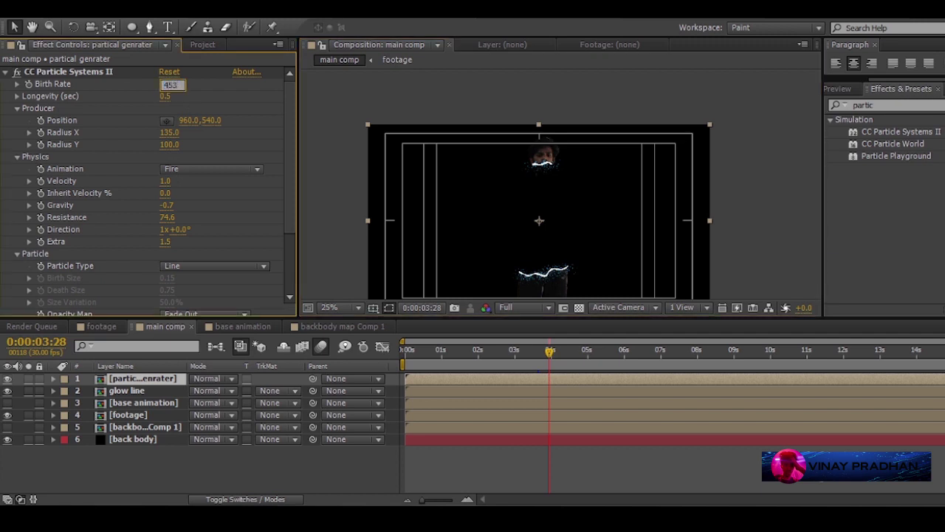
pyautogui.press('Return')
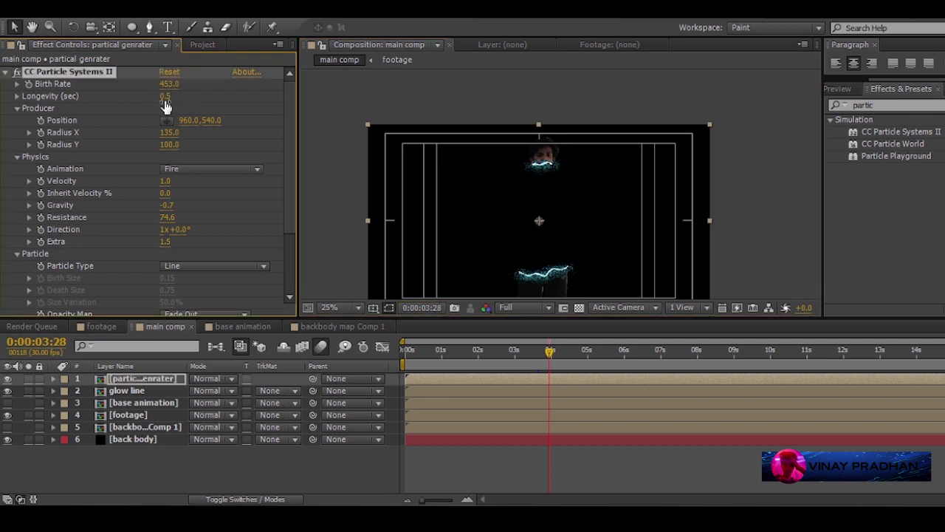
# Set the particle Physics to Velocity 3.8, Inherit Velocity 4.0 and Gravity -1.2.
pyautogui.click(162, 182)
pyautogui.write('3.8')
pyautogui.press('Return')
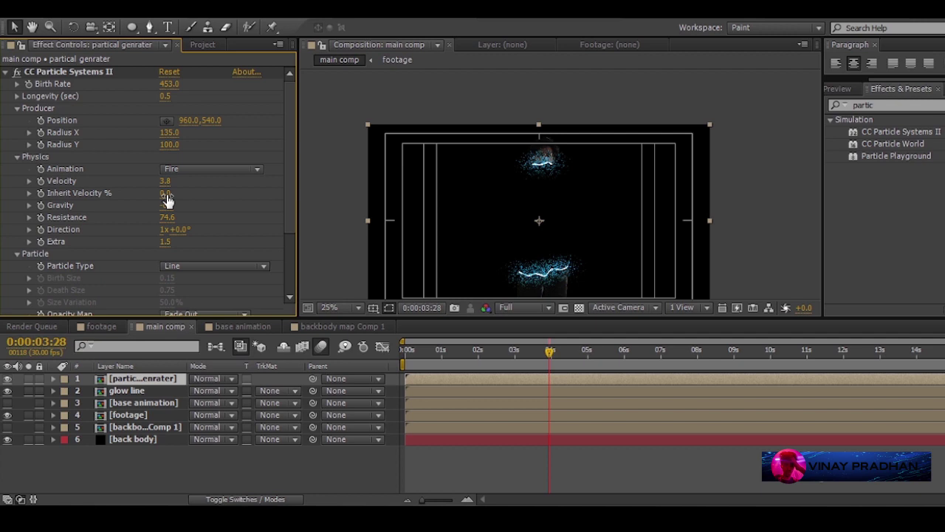
pyautogui.click(165, 194)
pyautogui.press('Return')
pyautogui.click(166, 206)
pyautogui.write('-1.2')
pyautogui.press('Return')
# Set the particle Resistance to 130, Direction to 1x+57.0° and Extra to 1.2.
pyautogui.click(169, 219)
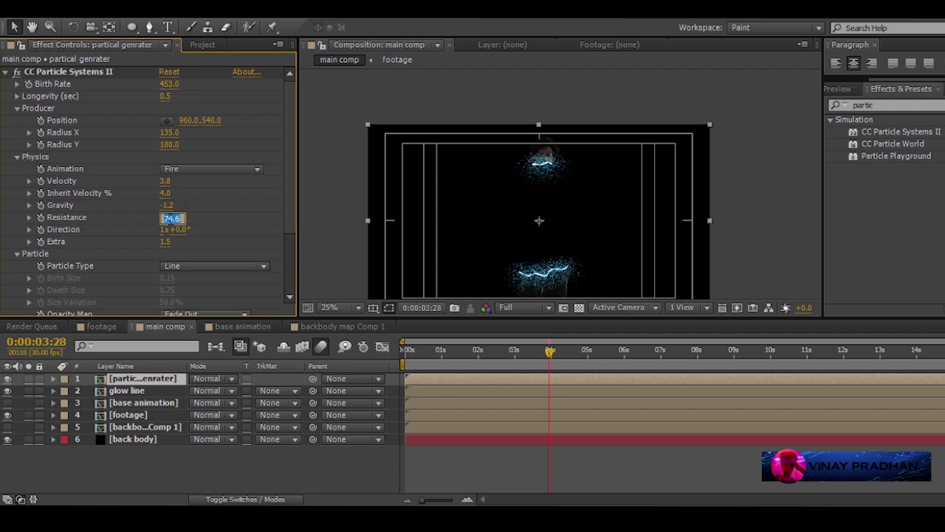
pyautogui.write('130')
pyautogui.press('Return')
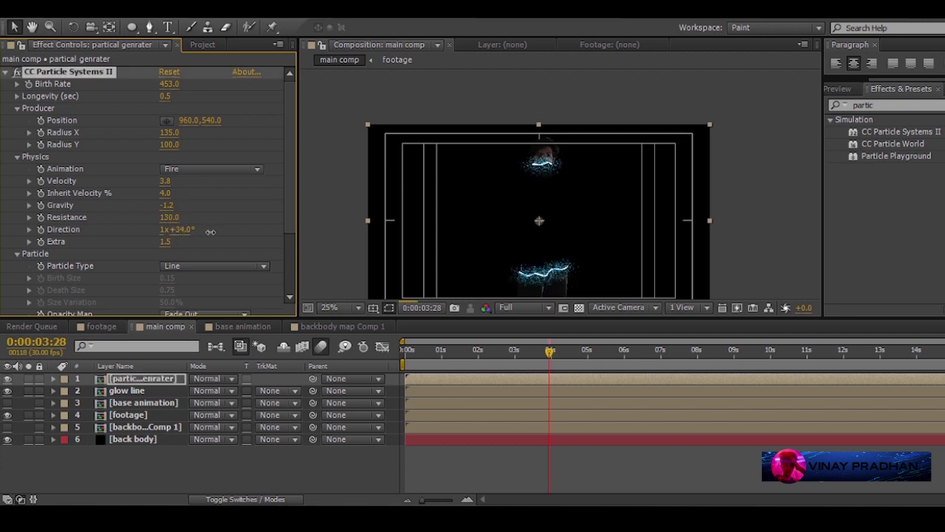
pyautogui.moveTo(218, 232); pyautogui.dragTo(227, 233)
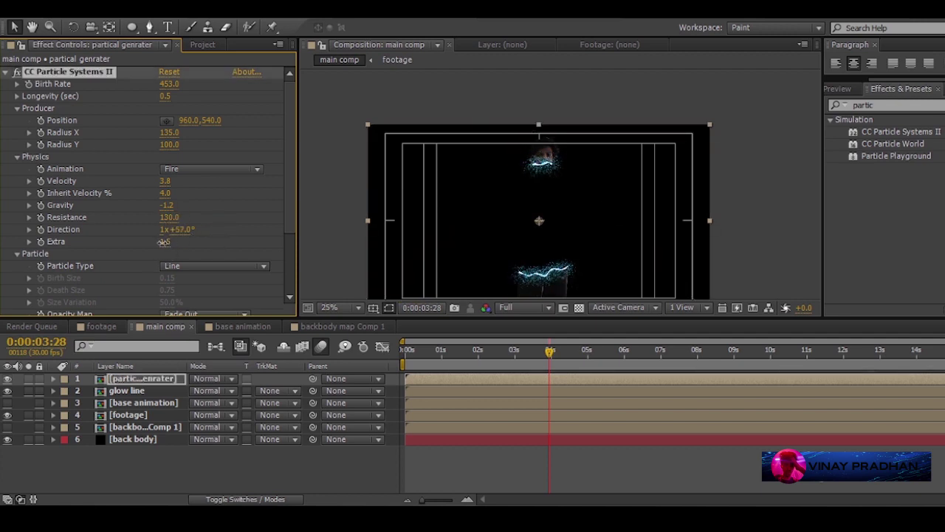
pyautogui.moveTo(163, 242); pyautogui.dragTo(143, 239)
# Change the particles' Death Color to magenta.
pyautogui.moveTo(289, 212); pyautogui.dragTo(289, 267)
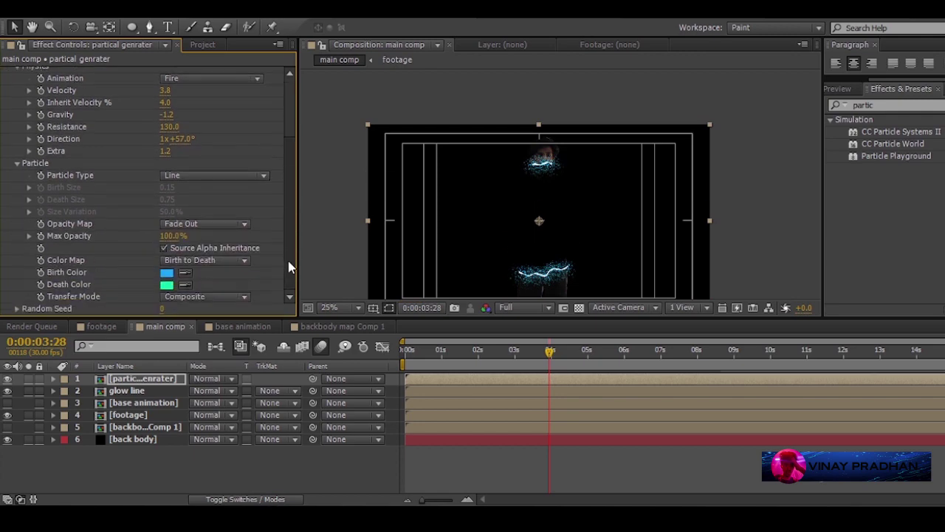
pyautogui.click(167, 285)
pyautogui.click(206, 107)
pyautogui.click(317, 79)
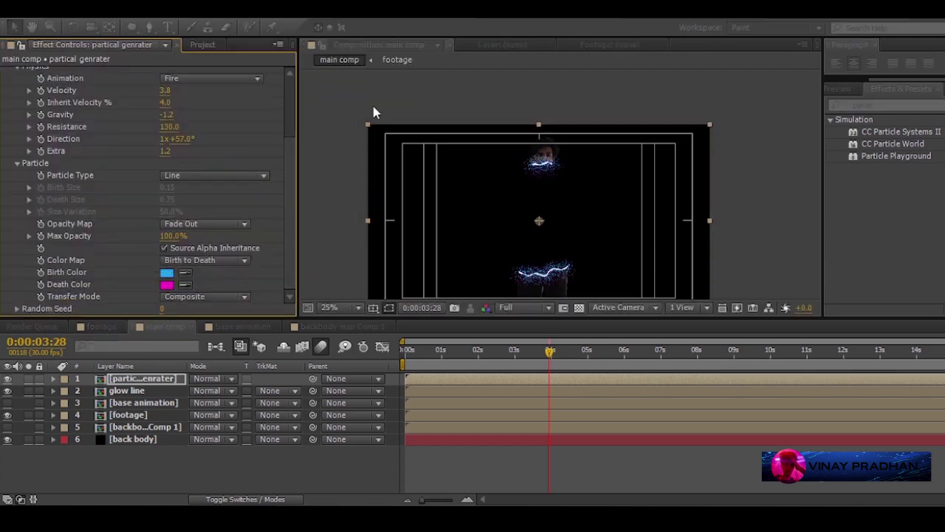
# Set the particles' Random Seed to 70 and duplicate the partical genrater layer.
pyautogui.scroll(2, 547, 229)
pyautogui.scroll(-2, 546, 230)
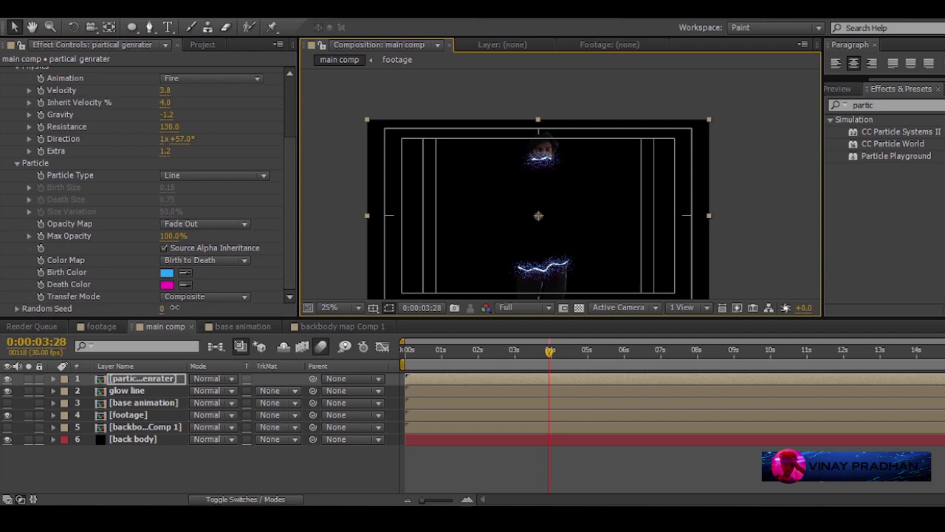
pyautogui.scroll(3, 7, 74)
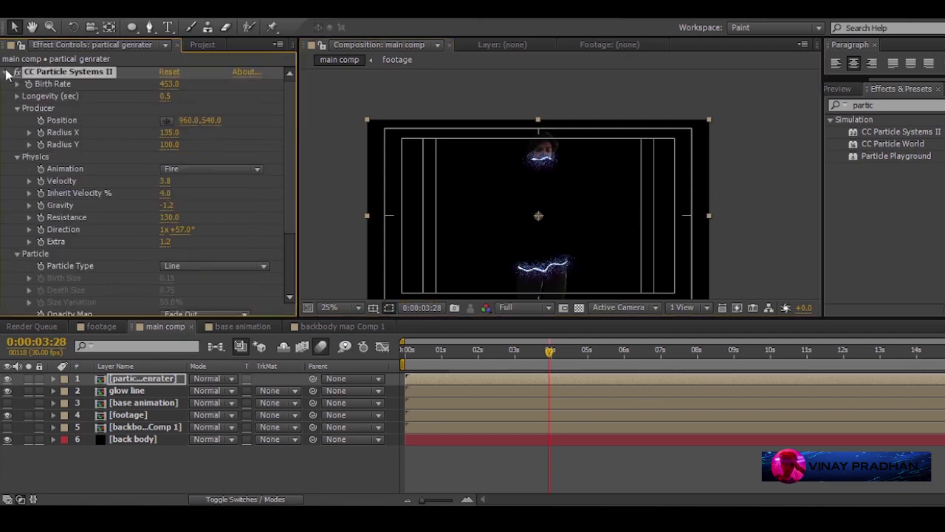
pyautogui.click(7, 72)
pyautogui.click(165, 381)
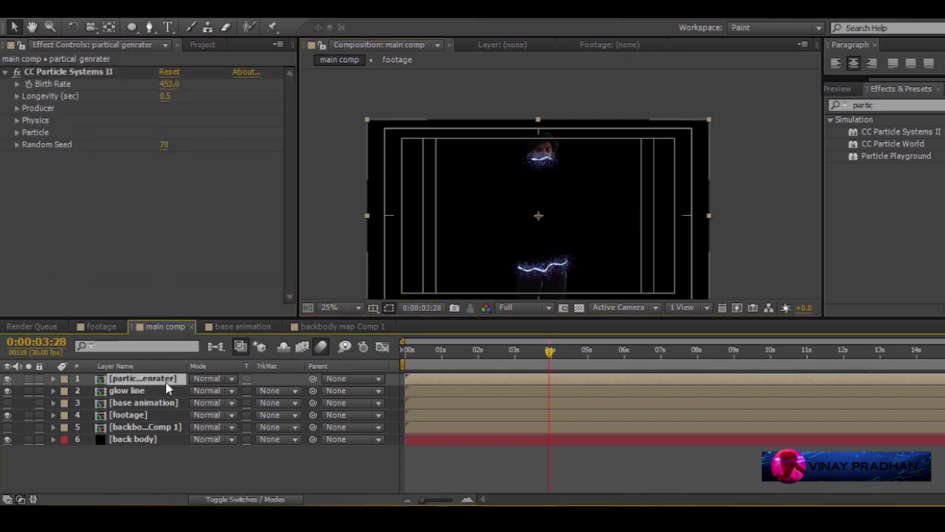
pyautogui.hotkey('ctrl', 'd')
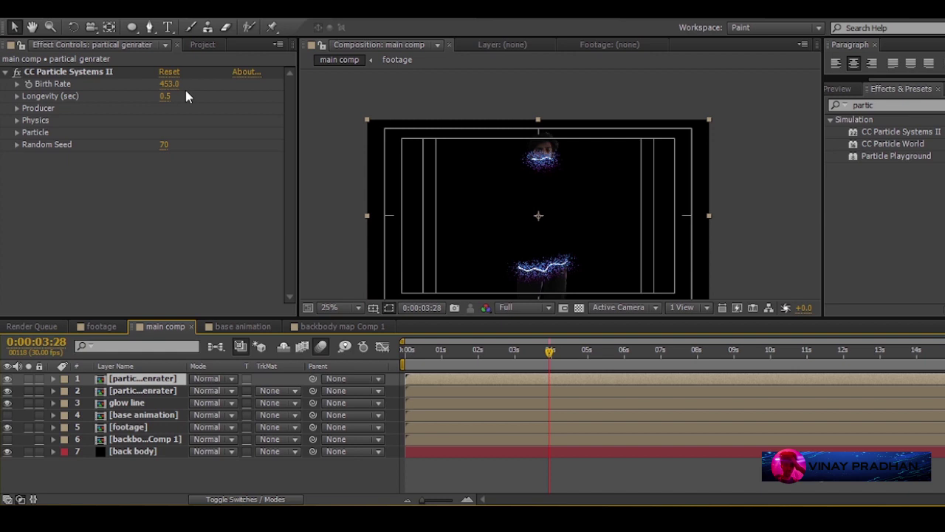
# Set the duplicate's particle Physics to Velocity 1.5 and Direction 1x+66.0°.
pyautogui.click(16, 120)
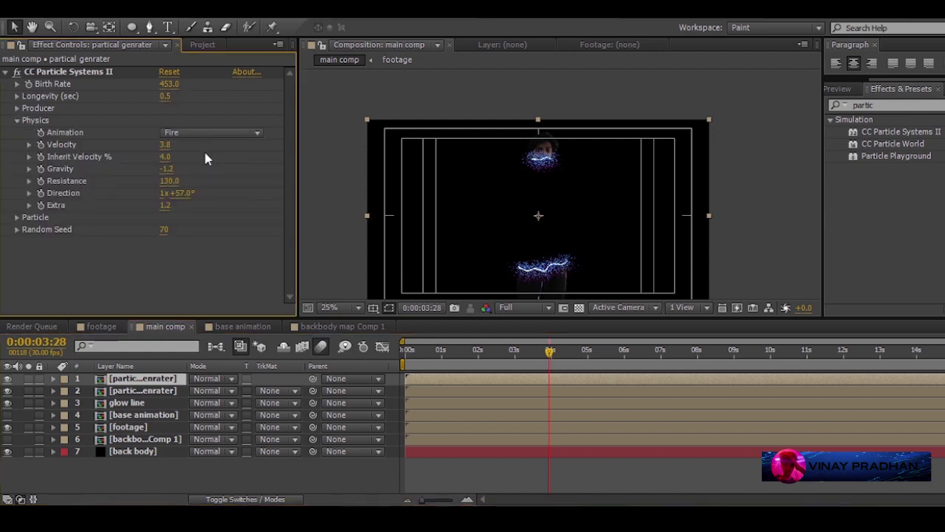
pyautogui.click(165, 145)
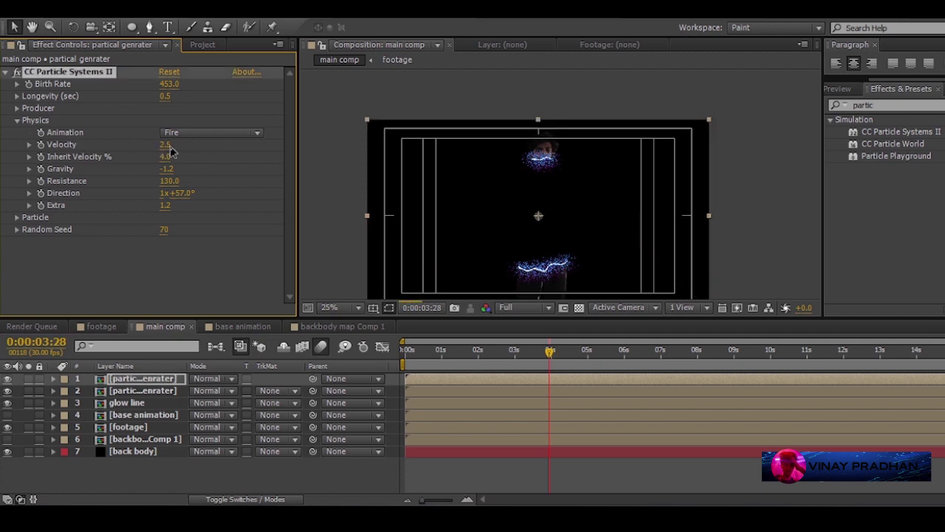
pyautogui.write('1')
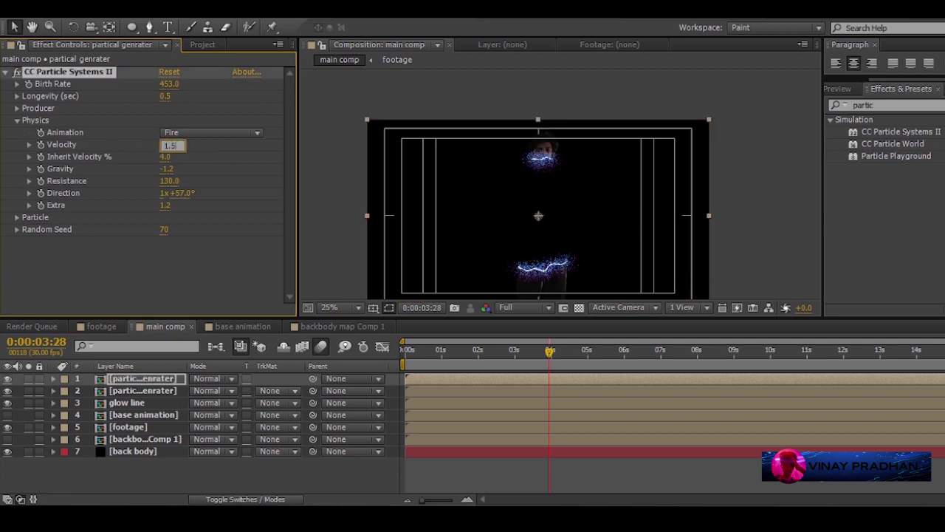
pyautogui.write('.5')
pyautogui.click(195, 157)
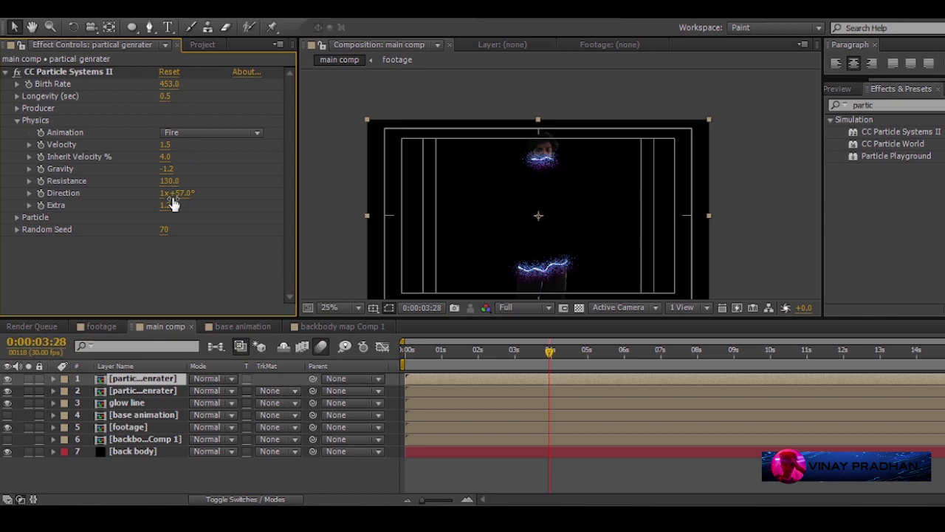
pyautogui.moveTo(184, 194); pyautogui.dragTo(194, 199)
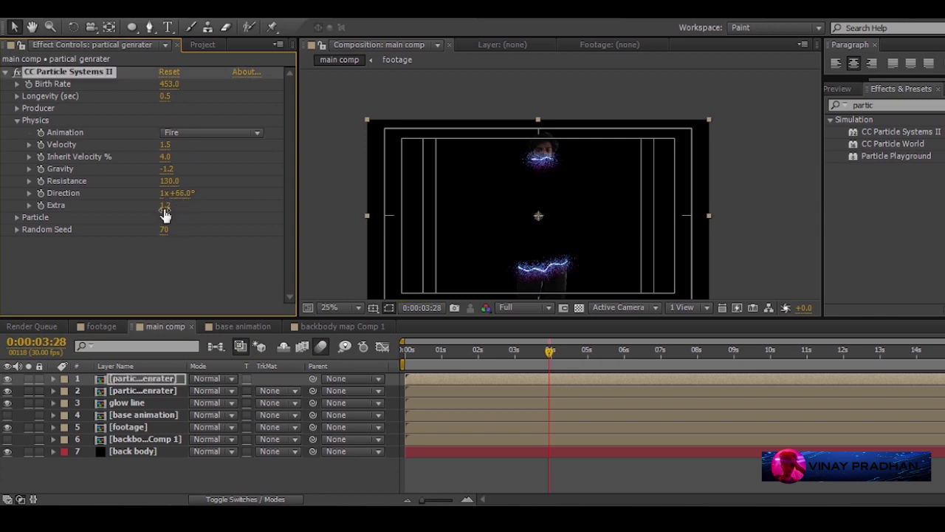
# Change the duplicate's particle Birth Color to cyan (#20E8FA).
pyautogui.click(16, 217)
pyautogui.scroll(-3, 273, 256)
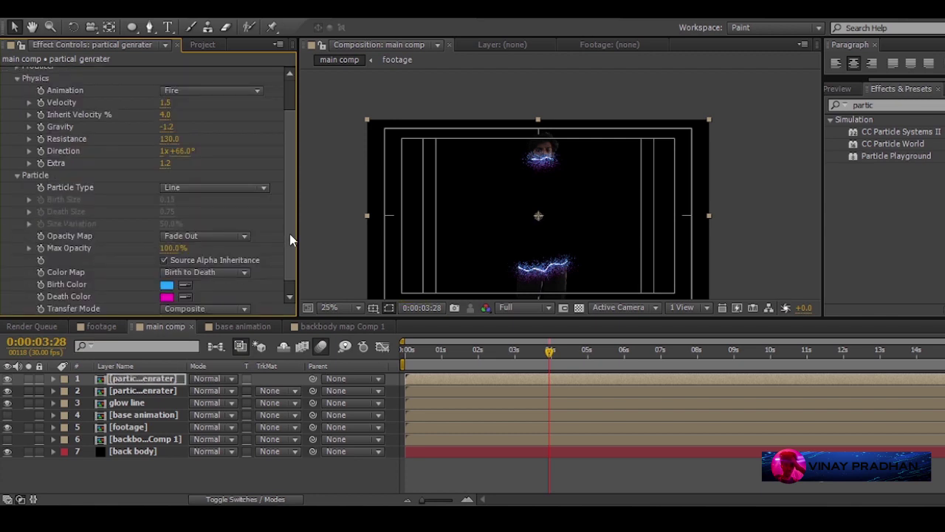
pyautogui.click(167, 272)
pyautogui.click(317, 80)
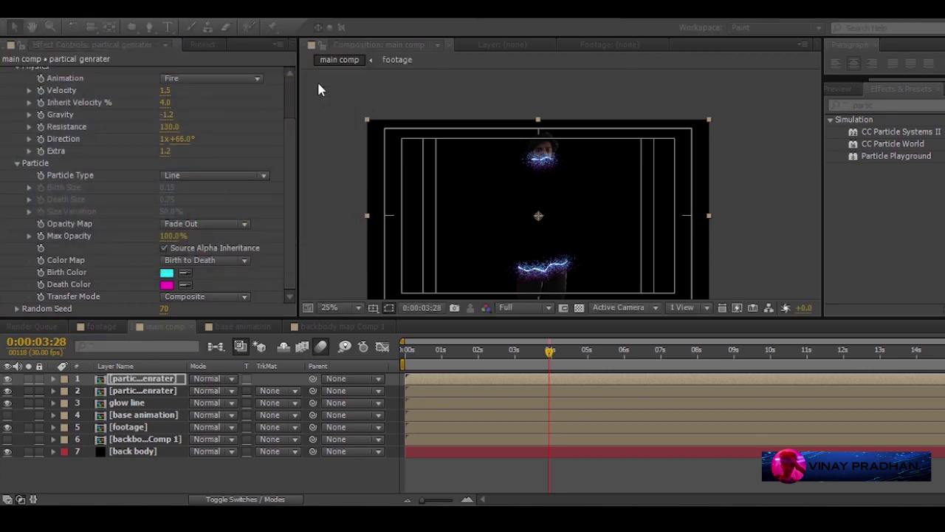
# Duplicate the cyan particle layer to create a third particle layer.
pyautogui.click(157, 380)
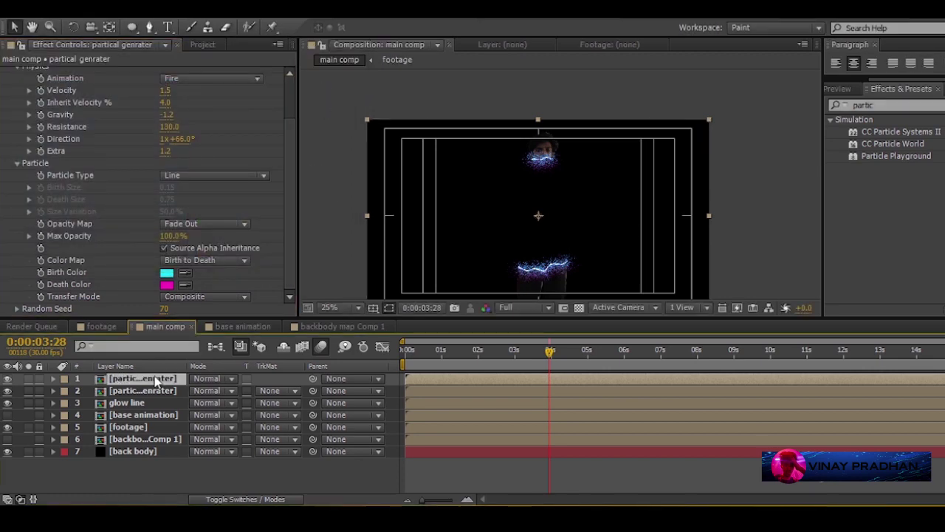
pyautogui.scroll(4, 549, 237)
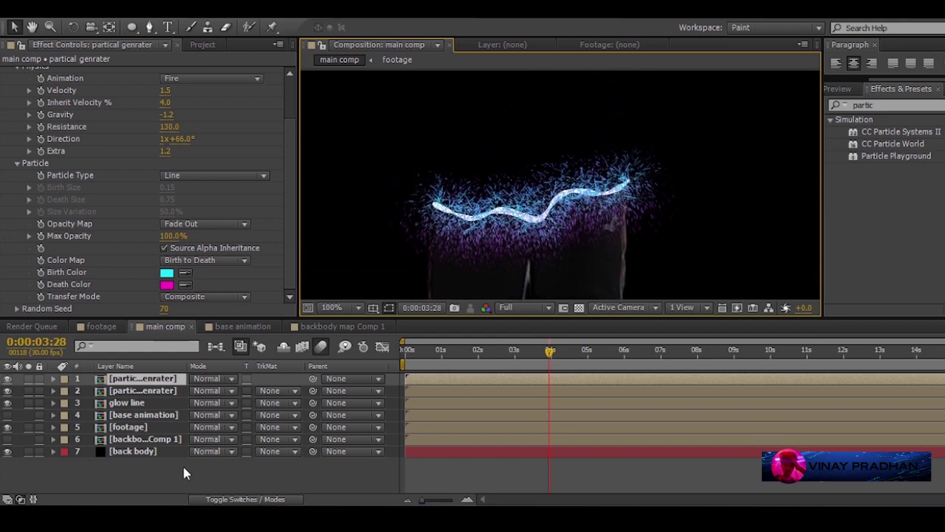
pyautogui.hotkey('ctrl', 'd')
pyautogui.click(48, 145)
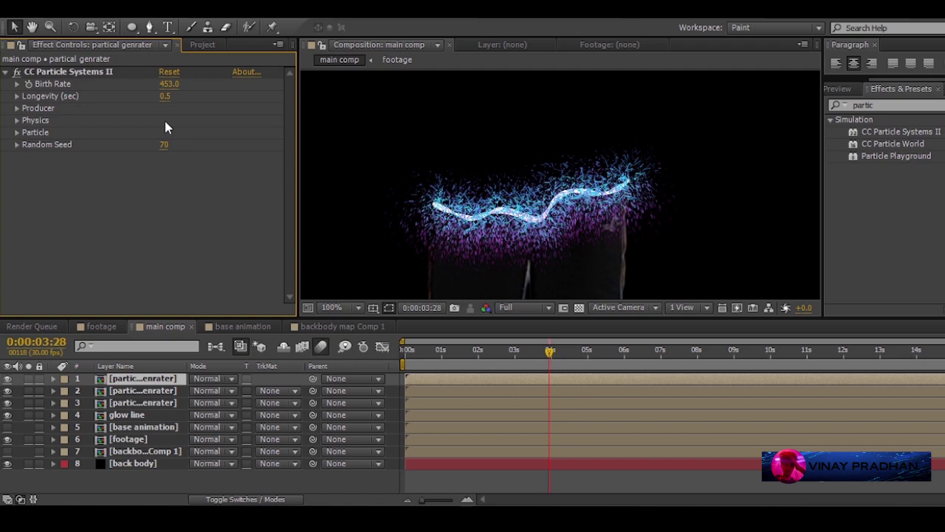
# Change the topmost particle layer's Birth Color to pink (#FA2087).
pyautogui.click(17, 120)
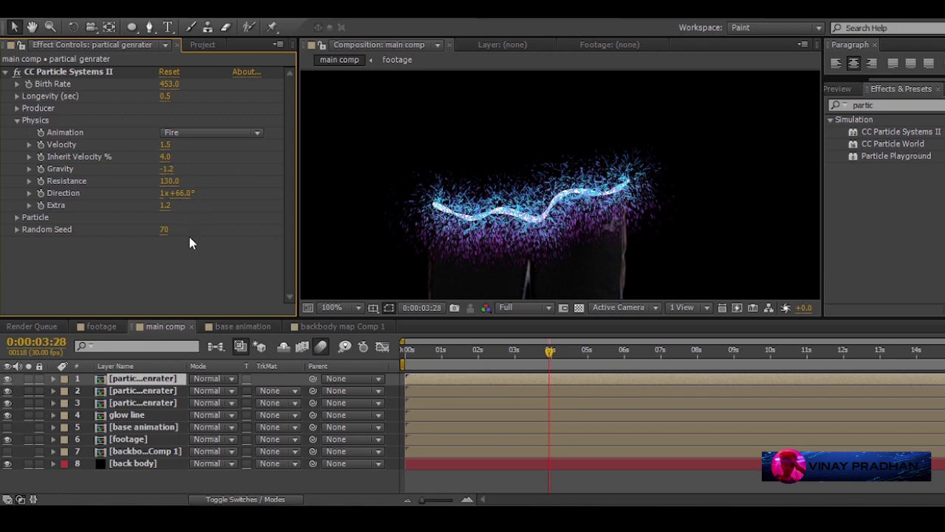
pyautogui.scroll(-2, 148, 258)
pyautogui.click(167, 285)
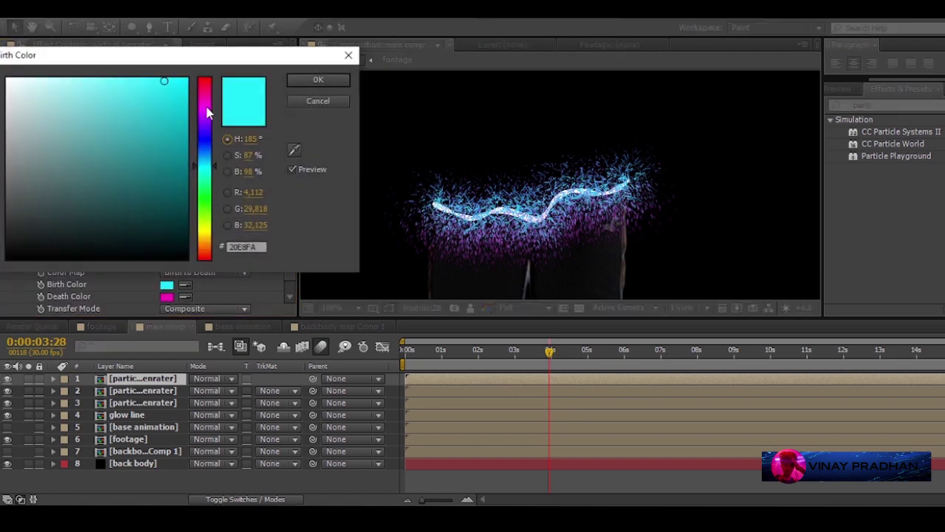
pyautogui.click(206, 99)
pyautogui.click(318, 79)
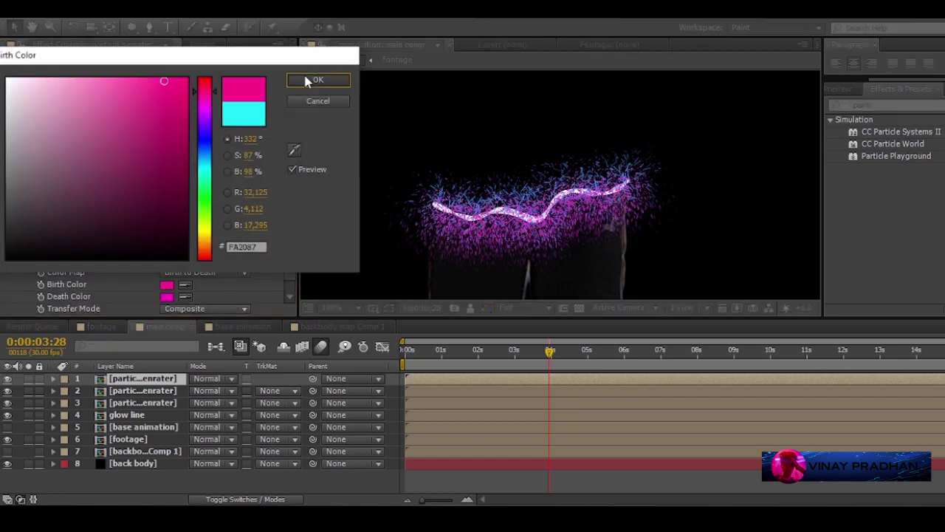
# Change the topmost particle layer's Death Color to a more violet magenta and collapse the particle effect's settings.
pyautogui.click(167, 296)
pyautogui.click(206, 113)
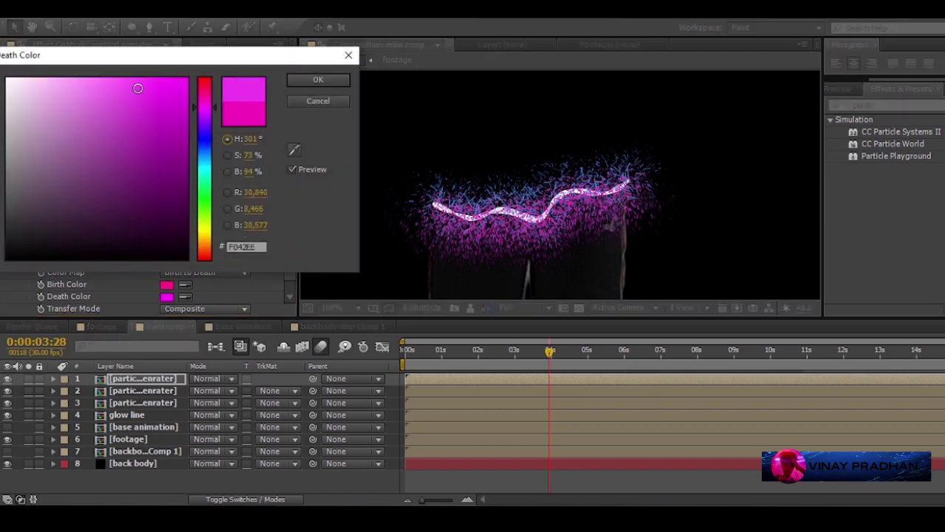
pyautogui.click(318, 79)
pyautogui.scroll(2, 25, 102)
pyautogui.click(6, 71)
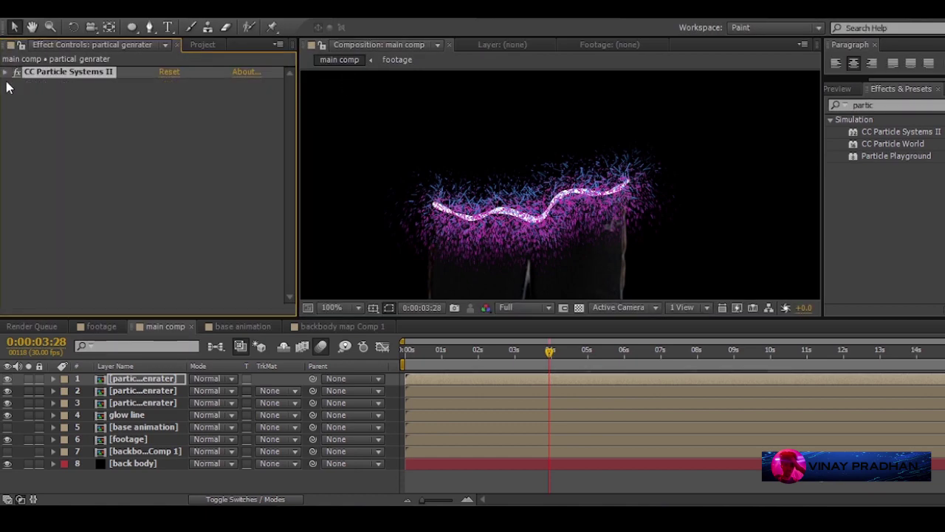
pyautogui.click(57, 125)
# Set the blending mode of all three partical genrater layers to Add.
pyautogui.click(153, 402)
pyautogui.keyDown('shift'); pyautogui.click(160, 379); pyautogui.keyUp('shift')
pyautogui.click(211, 378)
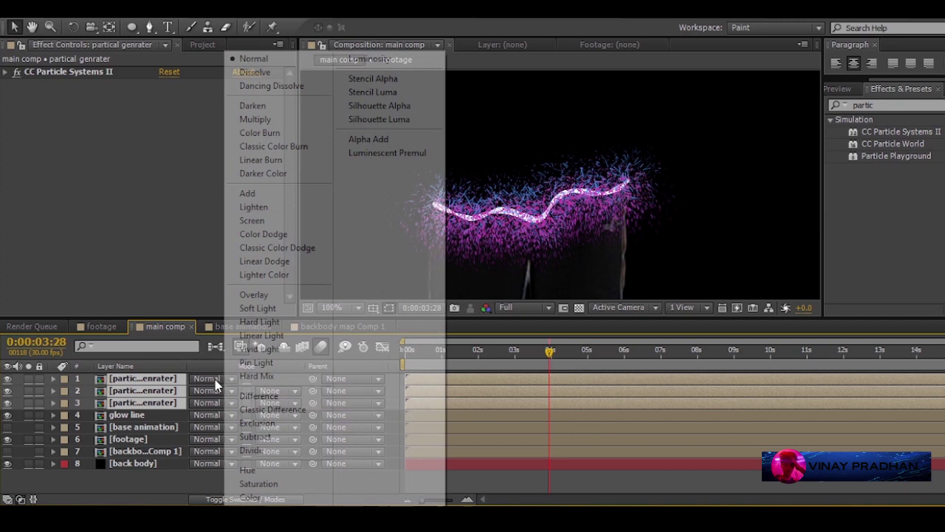
pyautogui.click(299, 194)
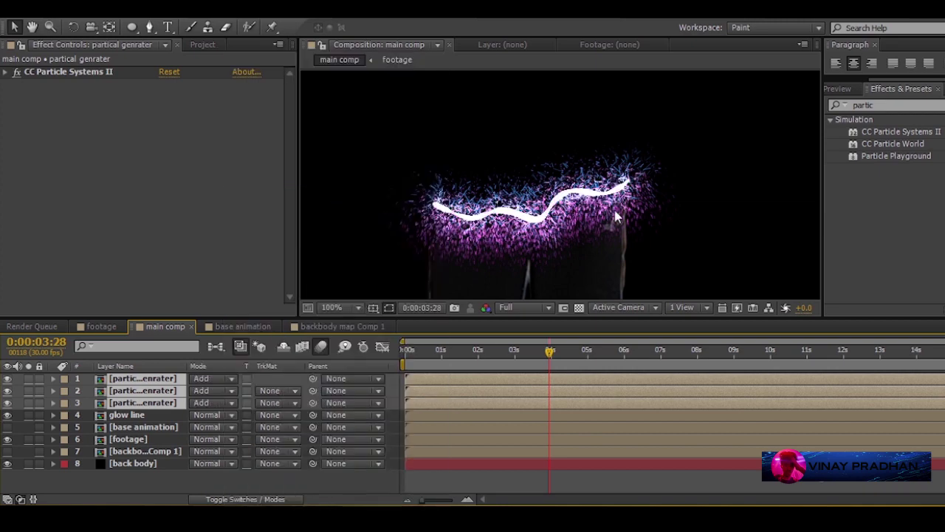
pyautogui.click(144, 478)
# Rename the lowest of the three partical genrater layers as "particle 1".
pyautogui.click(161, 380)
pyautogui.click(159, 403)
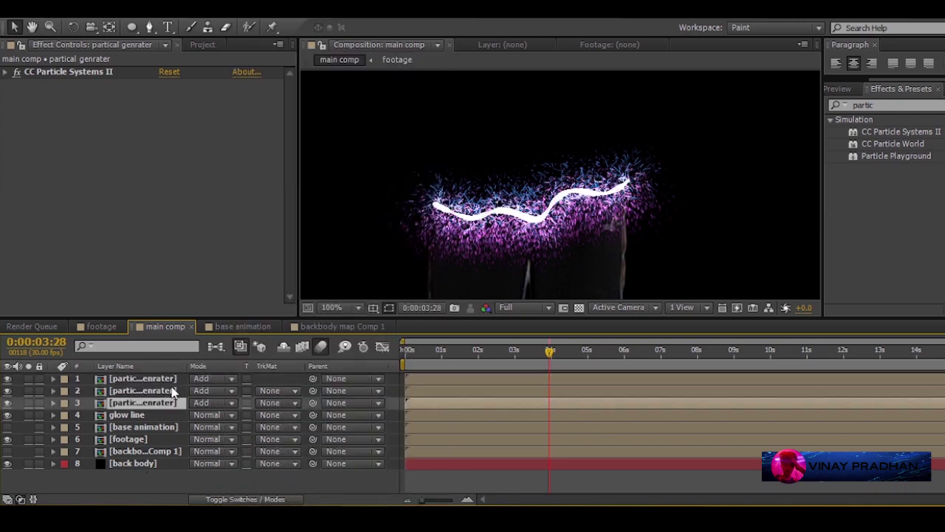
pyautogui.scroll(-1, 617, 166)
pyautogui.press('.')
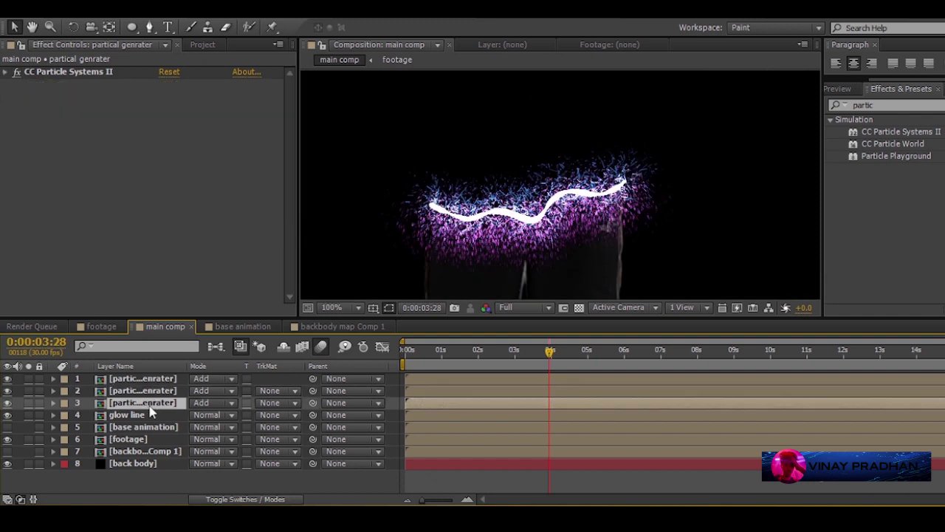
pyautogui.press('Return')
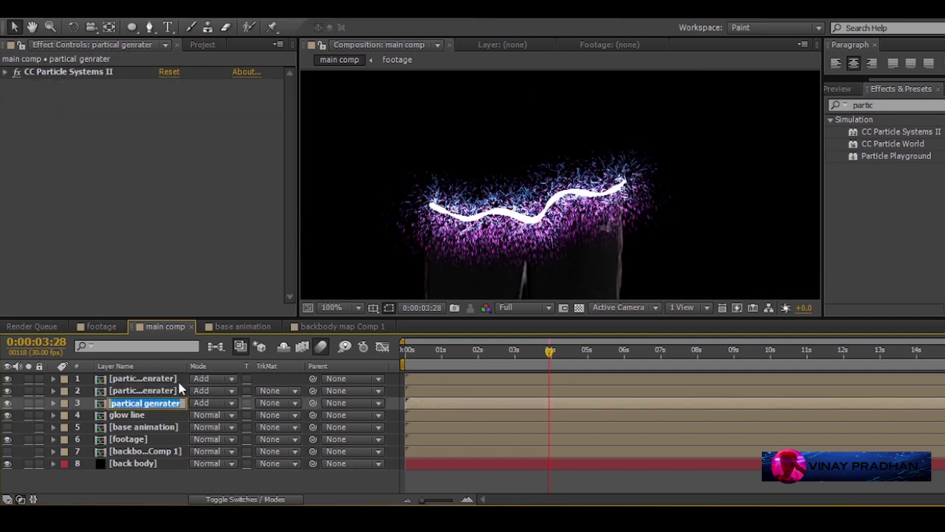
pyautogui.press('BackSpace')
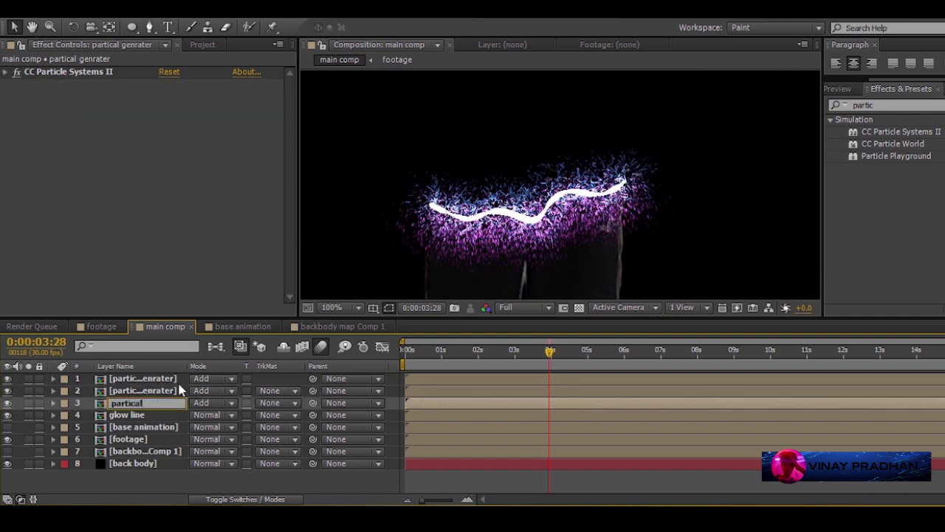
# Rename the middle partical genrater layer as "particle 2".
pyautogui.click(180, 392)
pyautogui.press('Return')
pyautogui.write('pa')
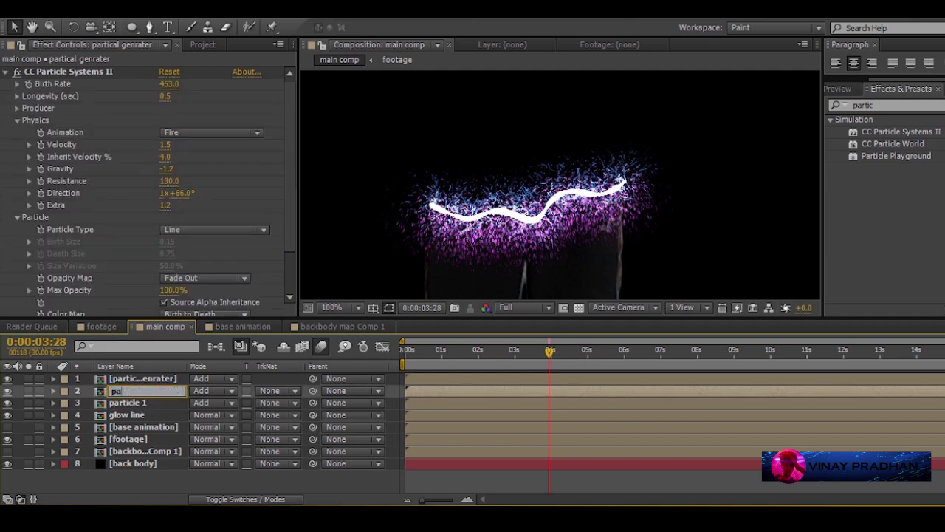
pyautogui.write('rticle 2')
# Duplicate the topmost partical genrater layer and rename the lower copy as "particle 3".
pyautogui.click(175, 379)
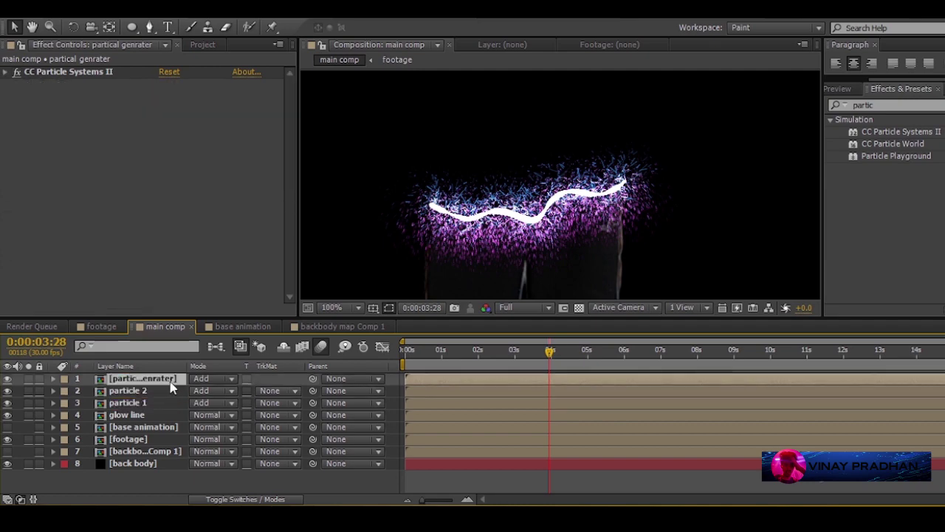
pyautogui.hotkey('ctrl', 'd')
pyautogui.click(176, 391)
pyautogui.press('Return')
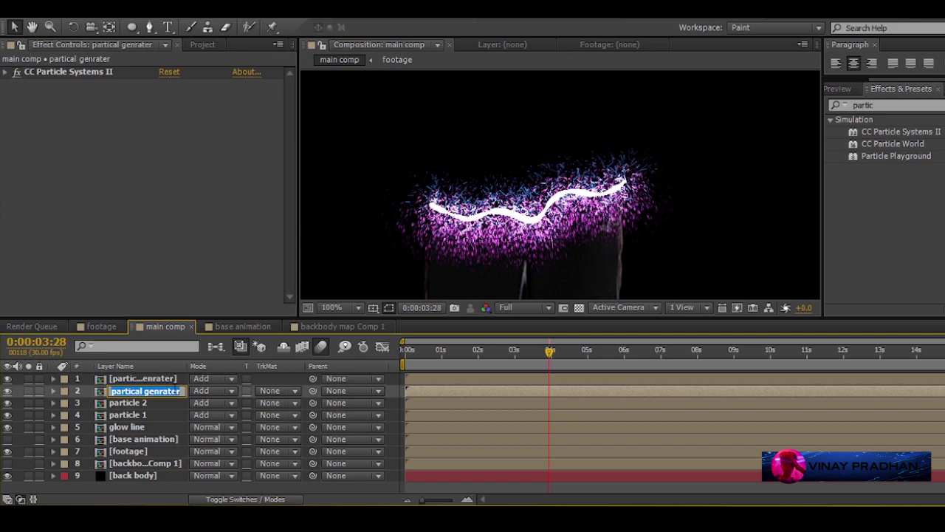
pyautogui.write('part')
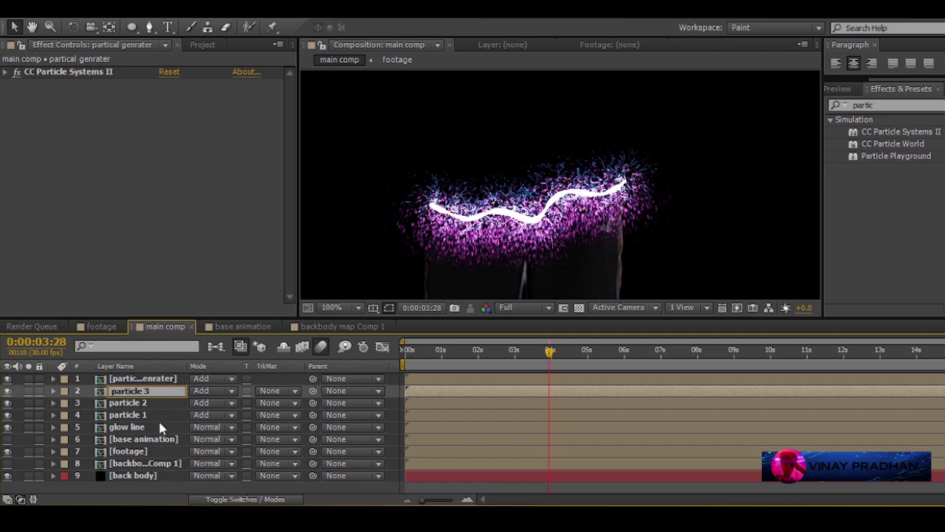
pyautogui.write('icle 3')
pyautogui.click(161, 415)
# Pre-compose the topmost partical genrater layer as "after glow", moving all attributes into it, and place it directly below the footage layer.
pyautogui.click(162, 379)
pyautogui.rightClick(168, 379)
pyautogui.click(213, 416)
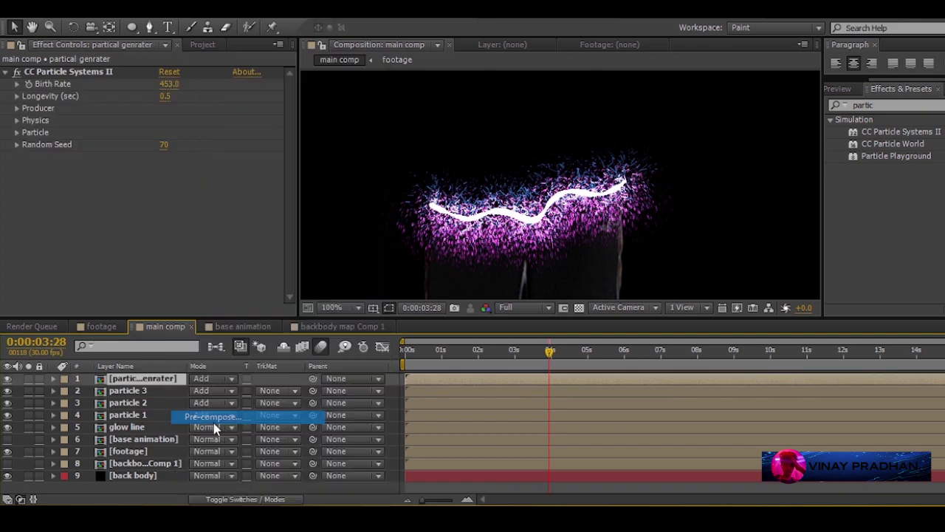
pyautogui.write('p')
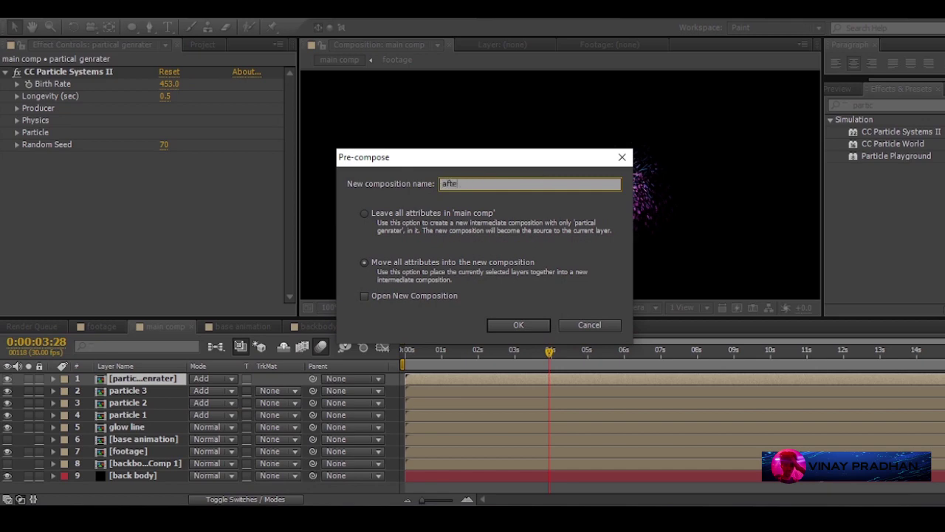
pyautogui.write('fter gloe')
pyautogui.press('BackSpace')
pyautogui.write('w')
pyautogui.press('Return')
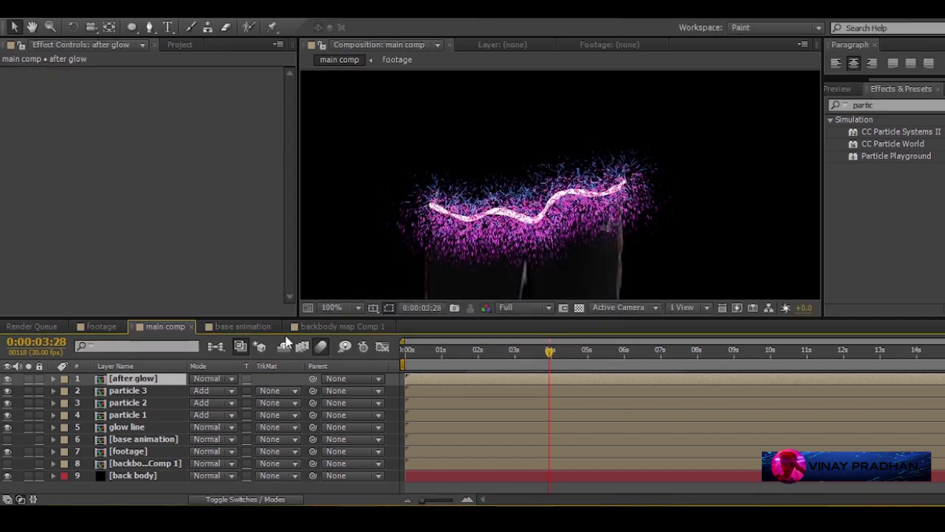
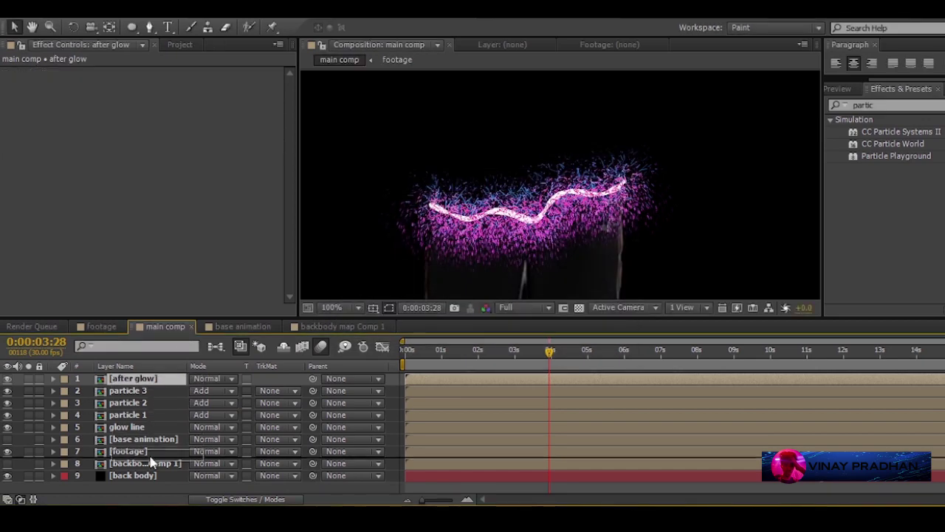
pyautogui.moveTo(150, 462); pyautogui.dragTo(153, 461)
# Hide the particle 3 and particle 2 layers, leaving particle 1 shown.
pyautogui.click(148, 387)
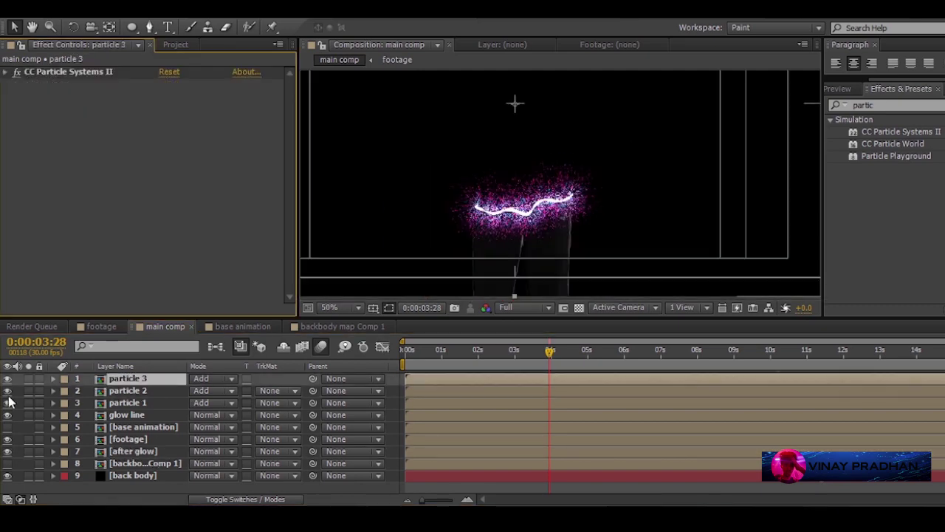
pyautogui.click(8, 378)
pyautogui.click(8, 390)
pyautogui.scroll(1, 577, 188)
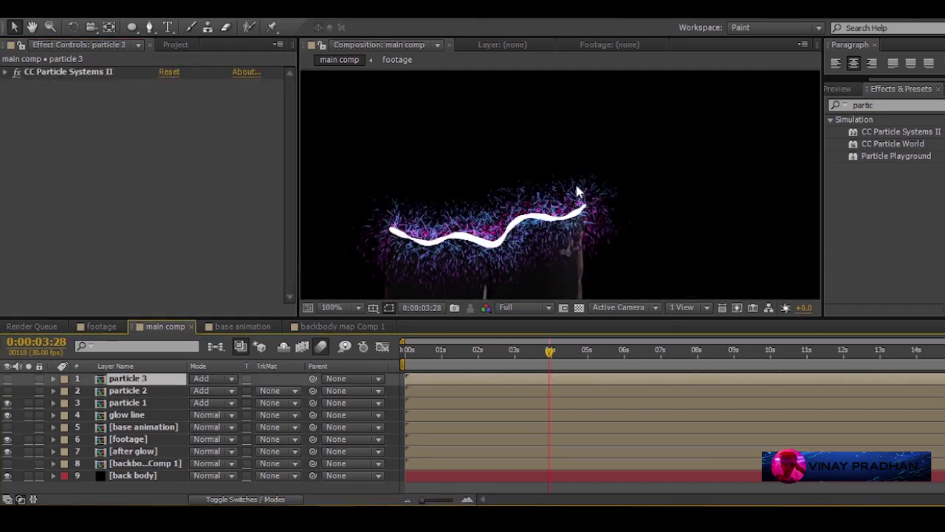
# Apply a Glow effect to the glow line layer with a 4.7% threshold and a radius of 7.
pyautogui.click(144, 416)
pyautogui.moveTo(886, 107); pyautogui.dragTo(802, 108)
pyautogui.write('glow')
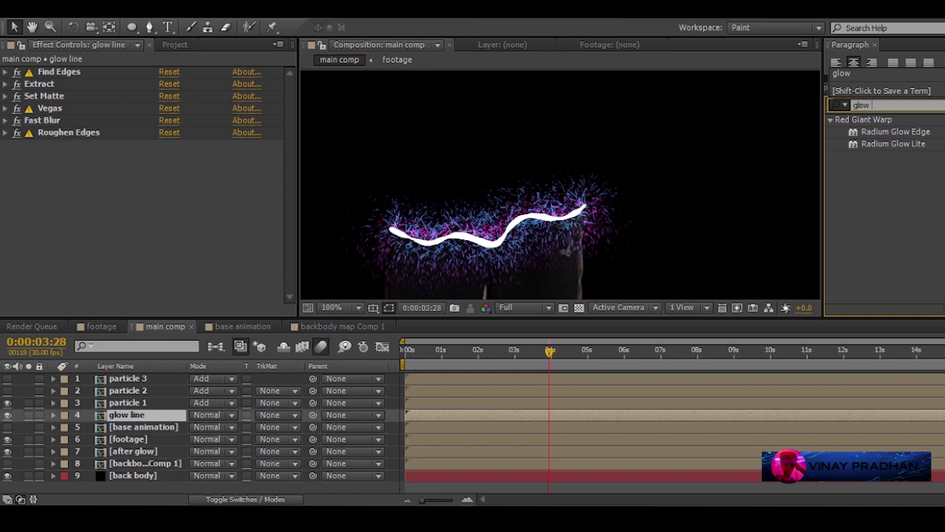
pyautogui.doubleClick(870, 253)
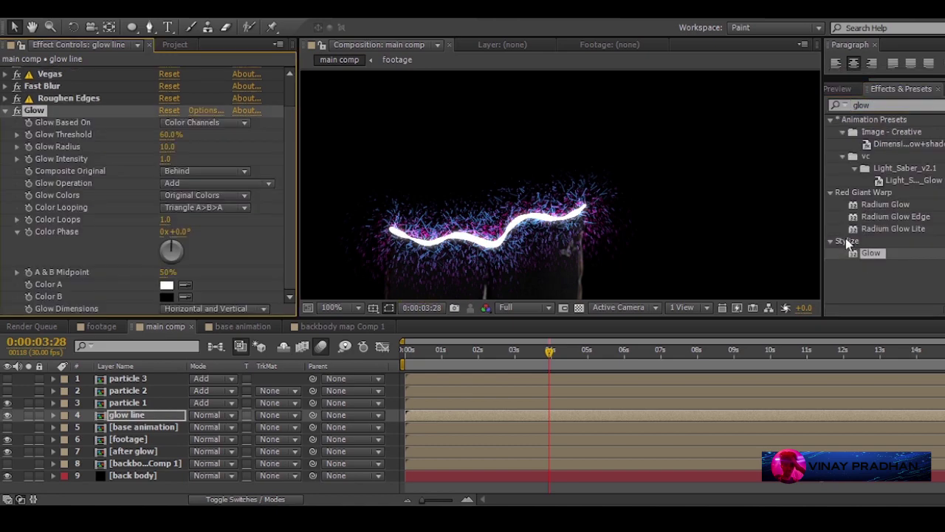
pyautogui.click(6, 112)
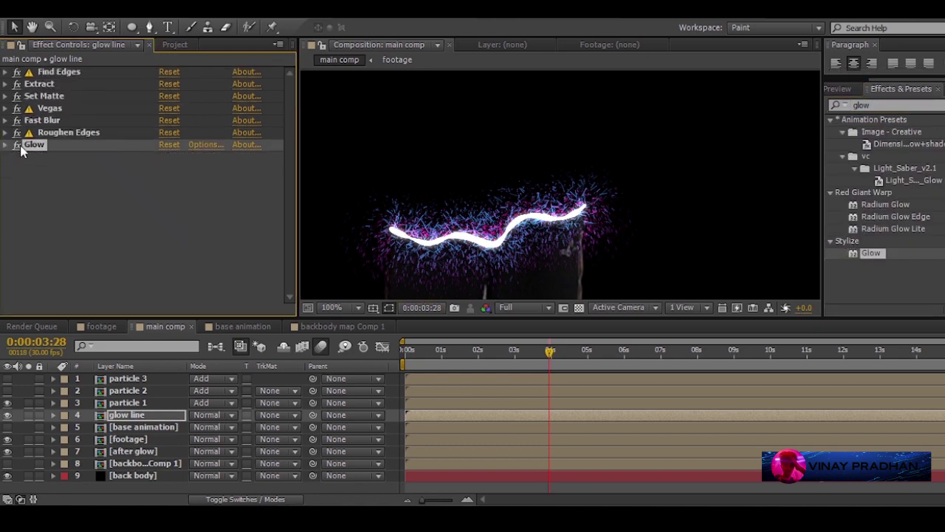
pyautogui.click(6, 145)
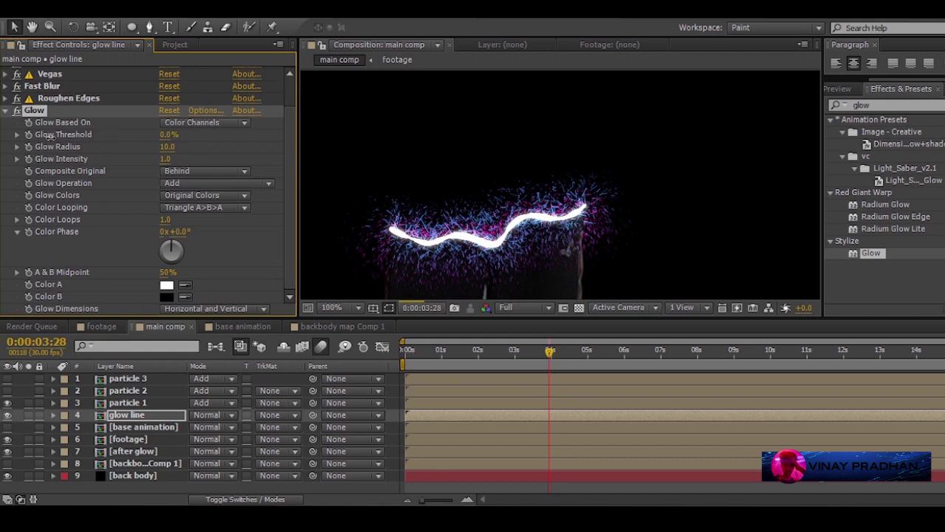
pyautogui.moveTo(165, 147); pyautogui.dragTo(156, 148)
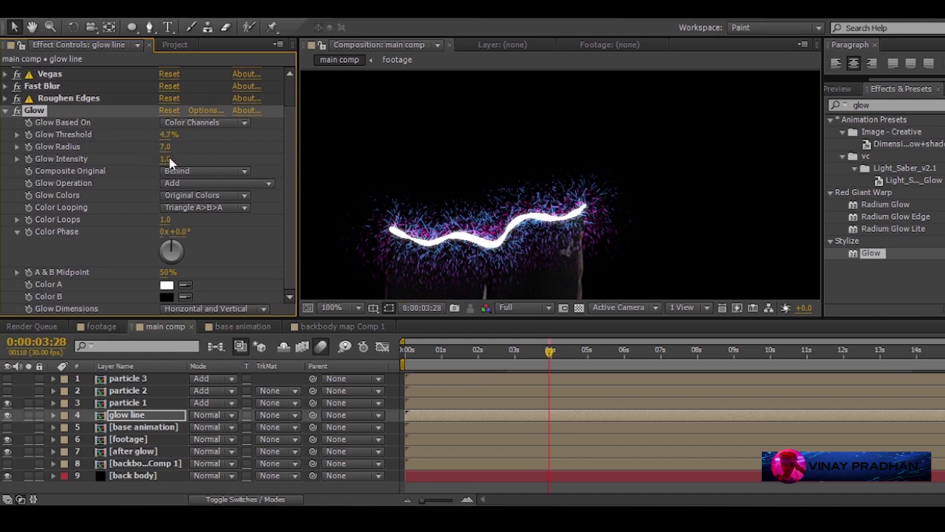
# Duplicate the glow line's Glow effect twice, using radius 46 for the second glow and 82 for the third.
pyautogui.click(41, 148)
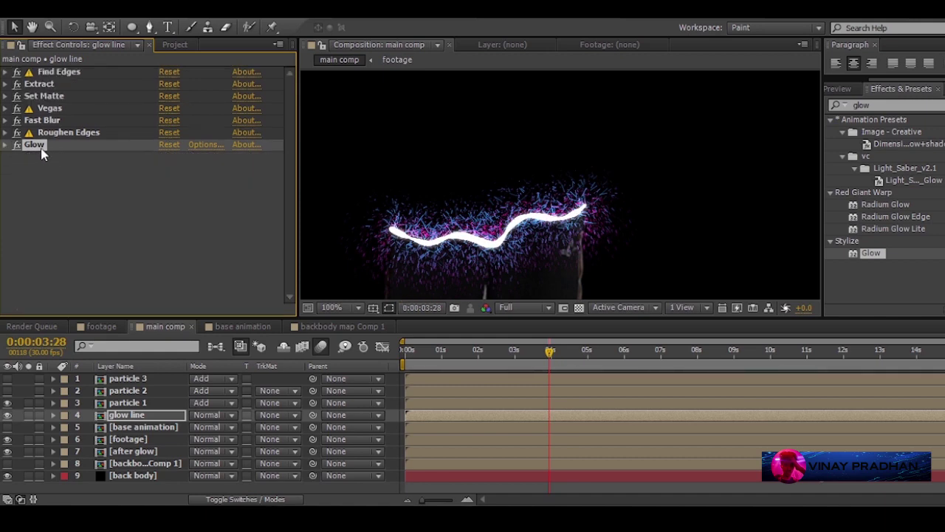
pyautogui.hotkey('ctrl', 'd')
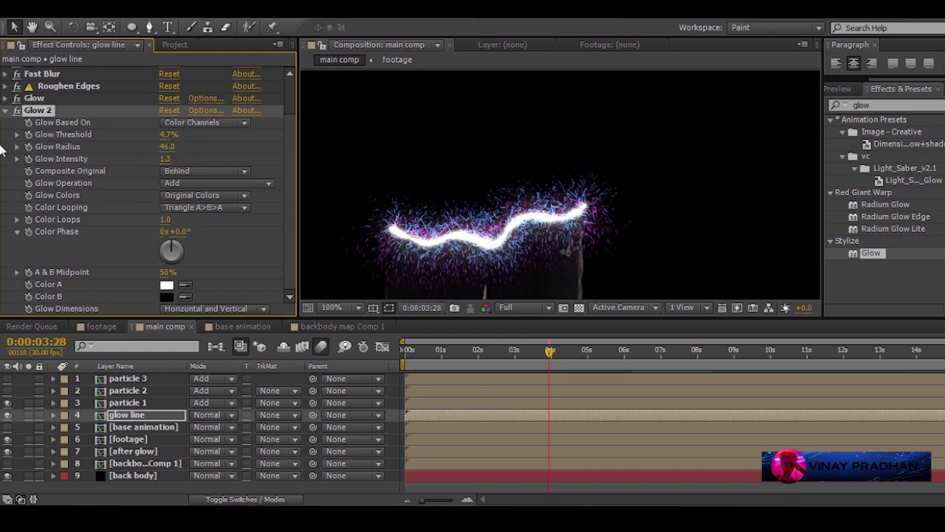
pyautogui.click(41, 157)
pyautogui.hotkey('ctrl', 'd')
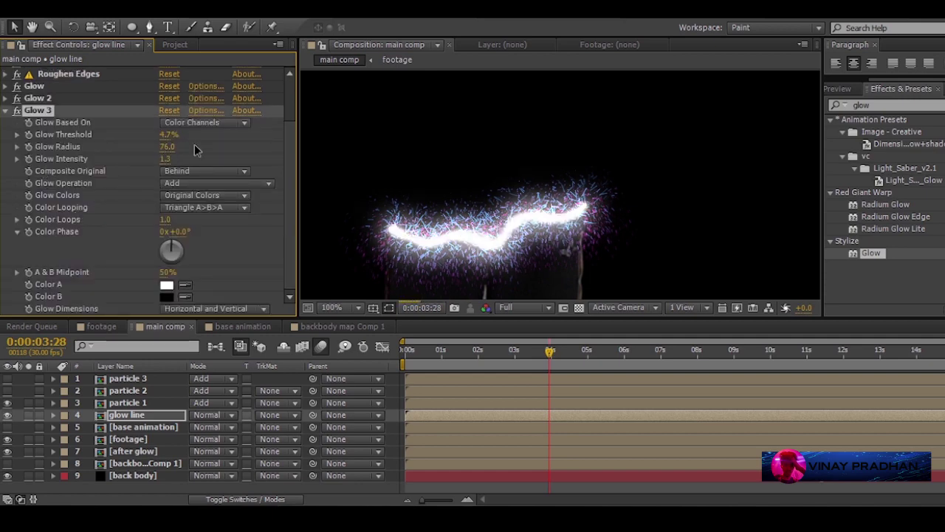
# Switch the glow line layer's blending mode to Add.
pyautogui.click(211, 415)
pyautogui.click(254, 196)
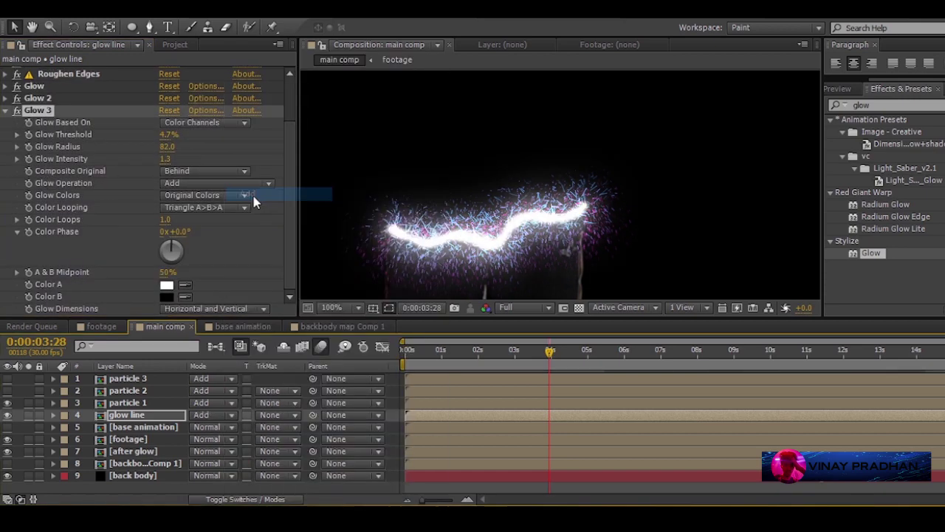
pyautogui.moveTo(165, 158); pyautogui.dragTo(238, 132)
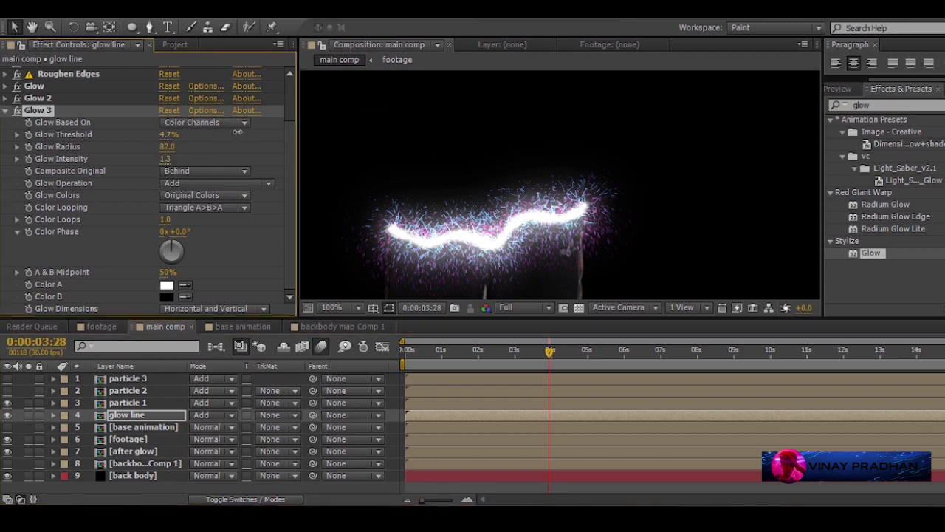
pyautogui.click(6, 110)
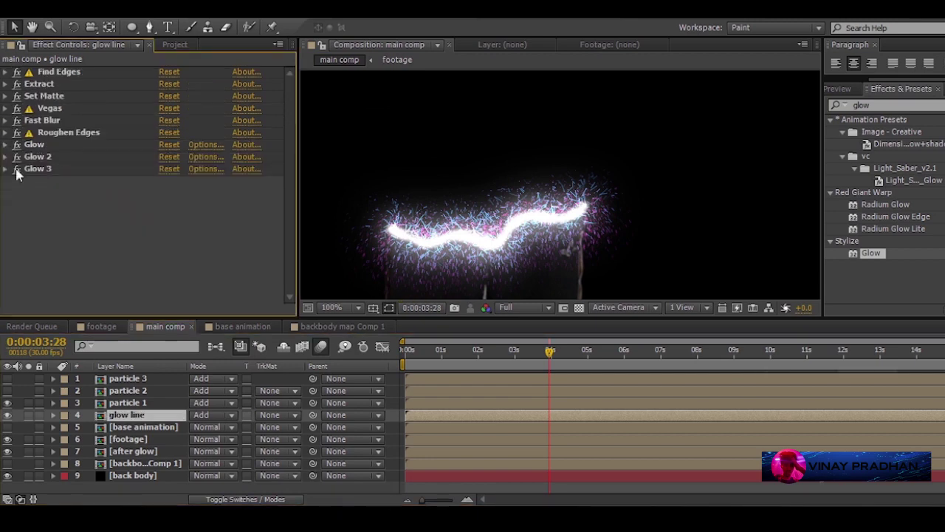
# Apply a Tritone effect to the glow line layer and set its highlights to bright cyan.
pyautogui.click(855, 105)
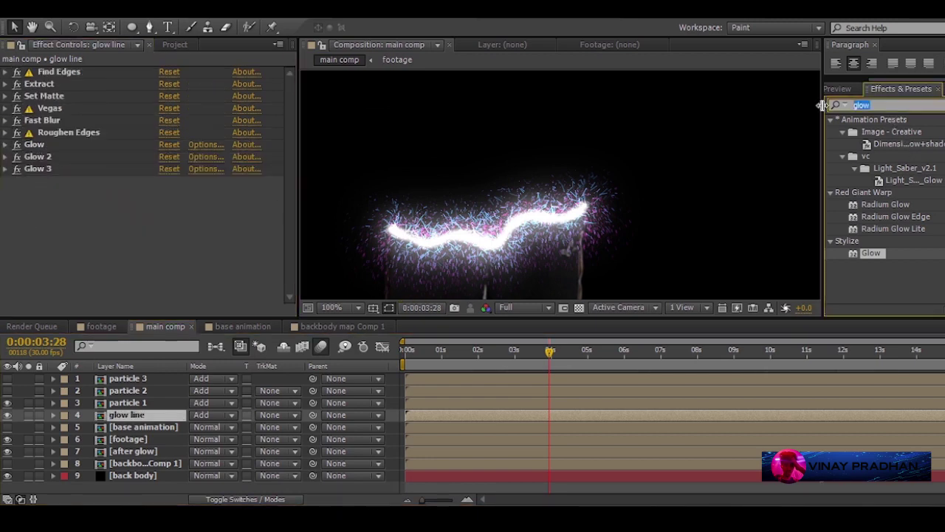
pyautogui.write('trit')
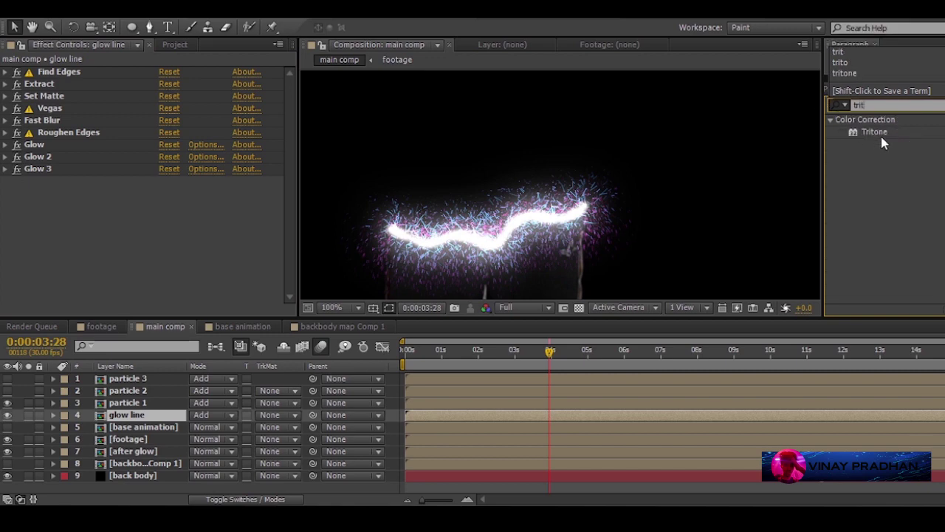
pyautogui.doubleClick(881, 136)
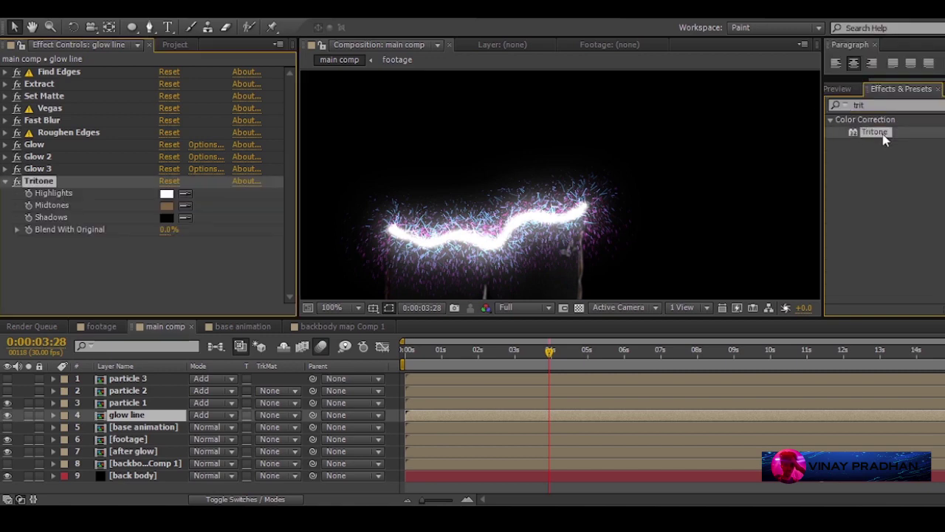
pyautogui.click(167, 195)
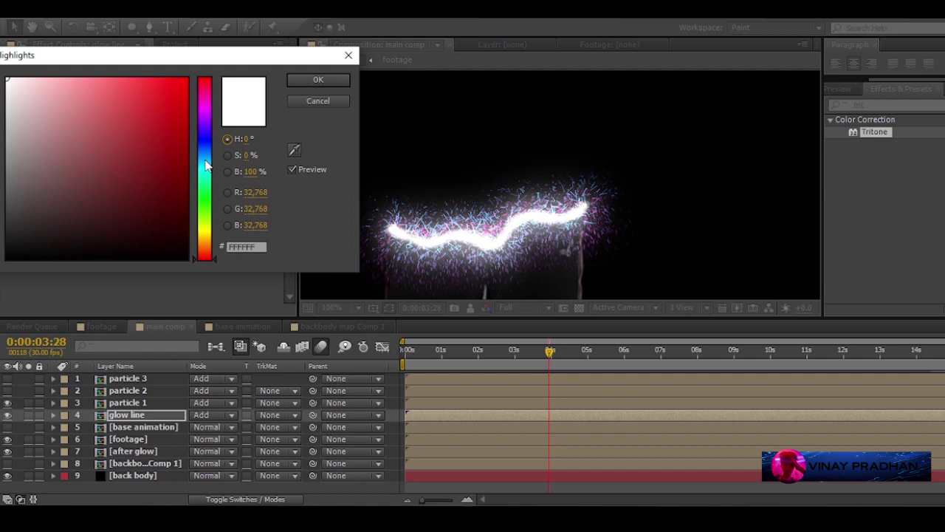
pyautogui.moveTo(208, 166); pyautogui.dragTo(207, 171)
pyautogui.click(170, 84)
pyautogui.click(318, 79)
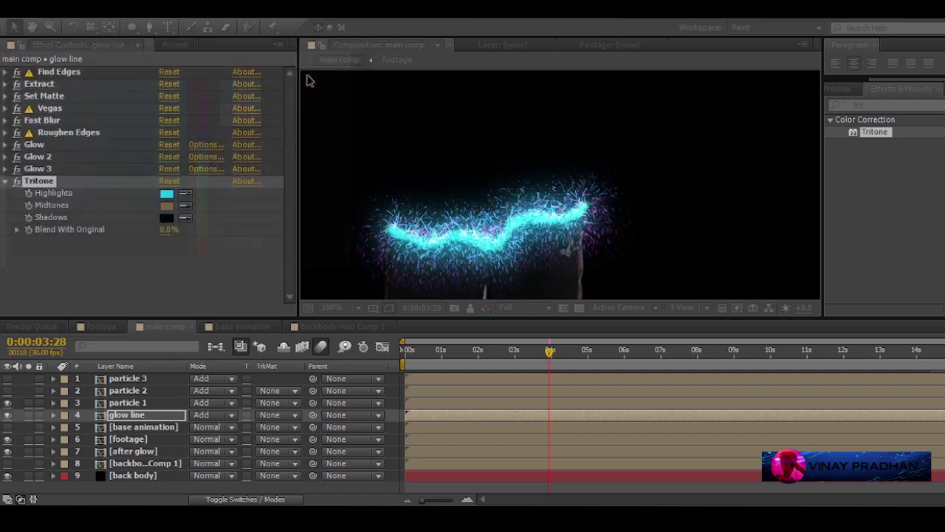
# Shift the Tritone highlights colour on the glow line from cyan towards blue.
pyautogui.click(167, 194)
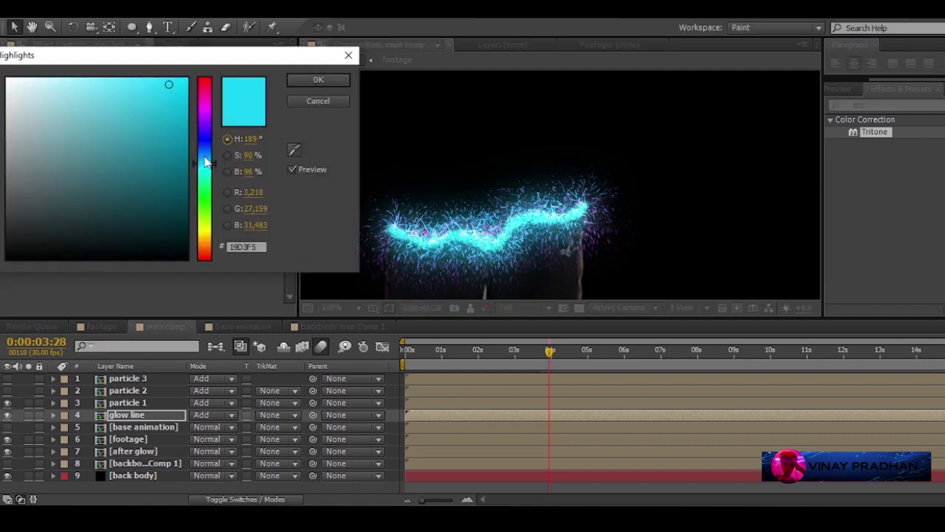
pyautogui.moveTo(207, 163); pyautogui.dragTo(208, 153)
pyautogui.click(317, 79)
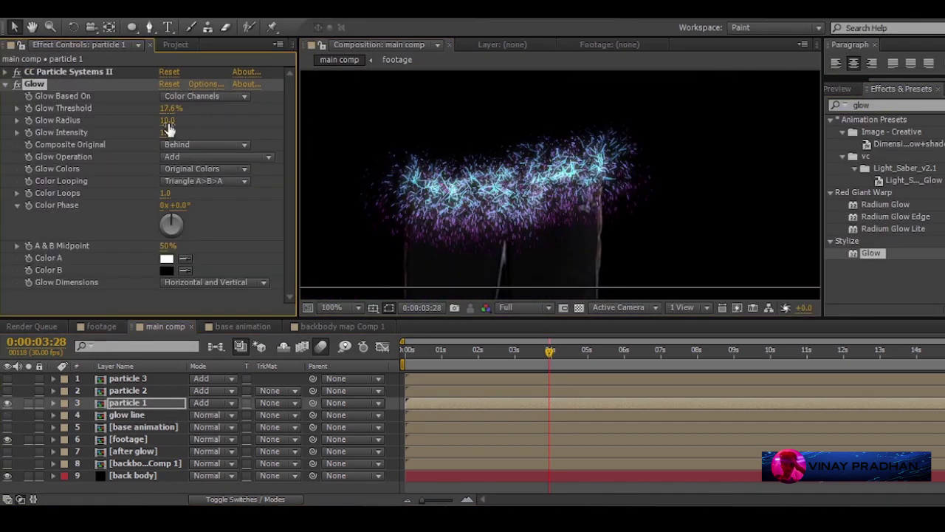
# Set particle 1's Glow radius to 5, then duplicate that Glow with a radius of 40.
pyautogui.moveTo(169, 122); pyautogui.dragTo(303, 134)
pyautogui.hotkey('ctrl', 'd')
pyautogui.click(165, 146)
pyautogui.write('40')
pyautogui.press('Return')
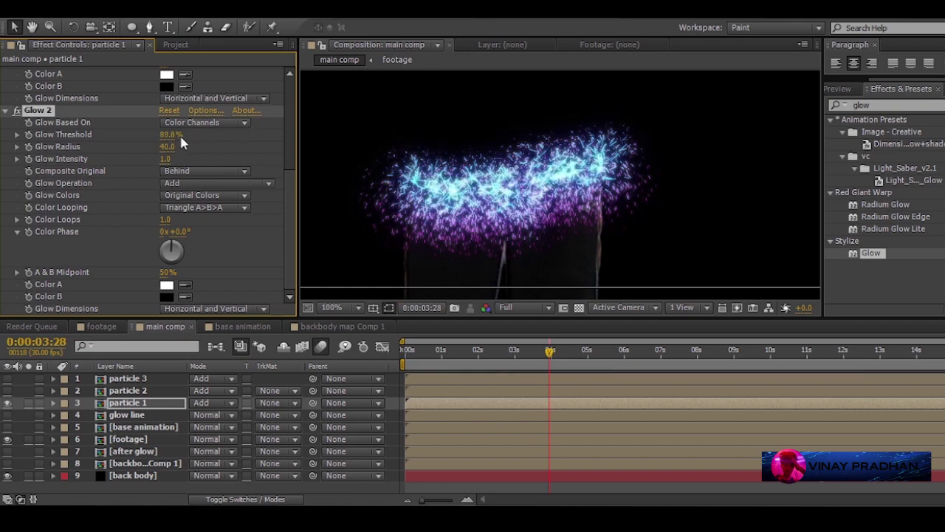
pyautogui.moveTo(290, 255); pyautogui.dragTo(292, 164)
pyautogui.click(5, 84)
pyautogui.click(5, 96)
# Check particle 1's glow up close and show the particle 2 layer.
pyautogui.press('.')
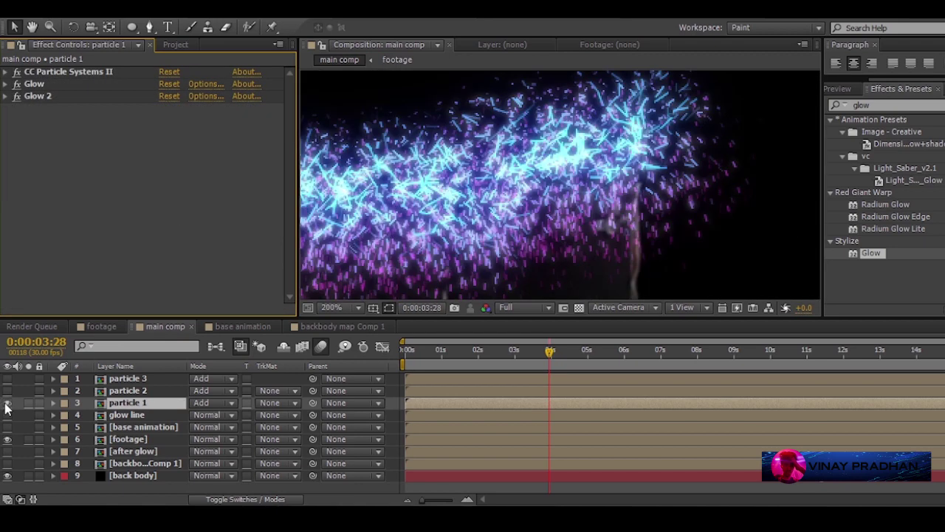
pyautogui.press(',')
pyautogui.click(7, 403)
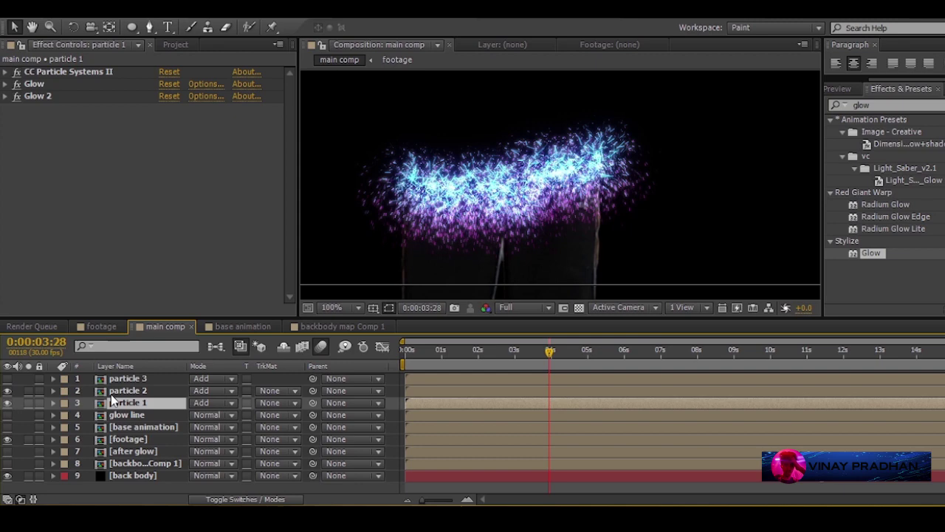
pyautogui.click(128, 391)
pyautogui.click(5, 71)
# Duplicate Glow 2 on particle 1 and give the third glow a radius of 180 and a 100% threshold.
pyautogui.click(128, 403)
pyautogui.press(',')
pyautogui.click(34, 96)
pyautogui.press('.')
pyautogui.hotkey('ctrl', 'd')
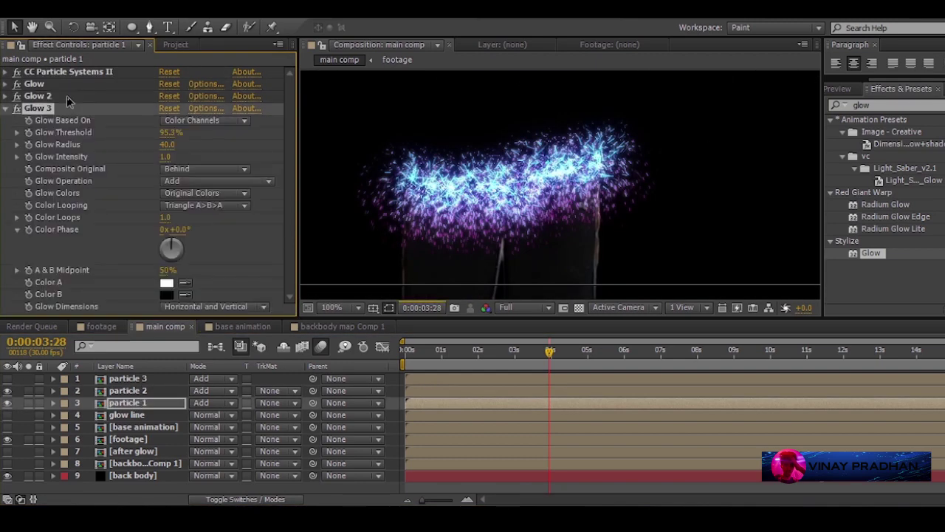
pyautogui.moveTo(168, 144); pyautogui.dragTo(263, 132)
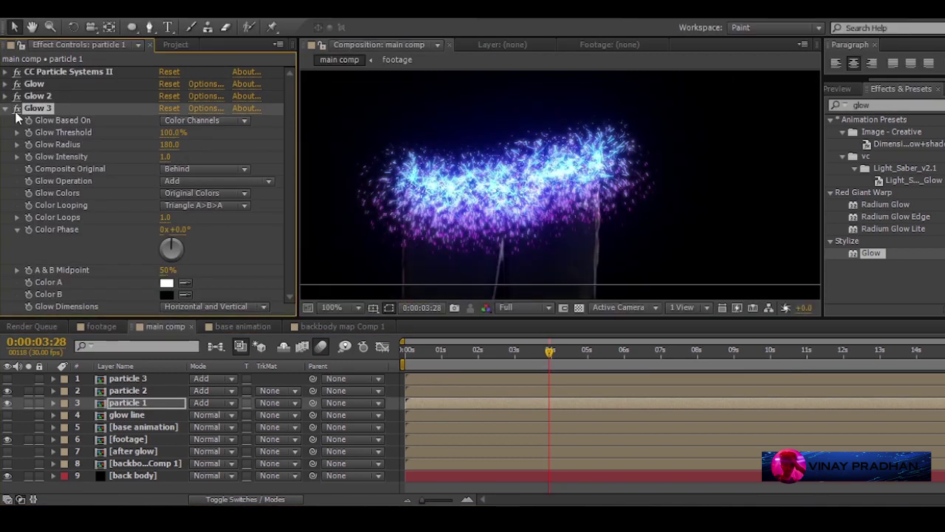
pyautogui.click(5, 108)
# Copy particle 1's three Glow effects onto particle 2 and turn off the third one there.
pyautogui.press(',')
pyautogui.keyDown('shift'); pyautogui.click(34, 84); pyautogui.keyUp('shift')
pyautogui.hotkey('ctrl', 'c')
pyautogui.click(127, 390)
pyautogui.hotkey('ctrl', 'v')
pyautogui.click(5, 83)
pyautogui.click(16, 108)
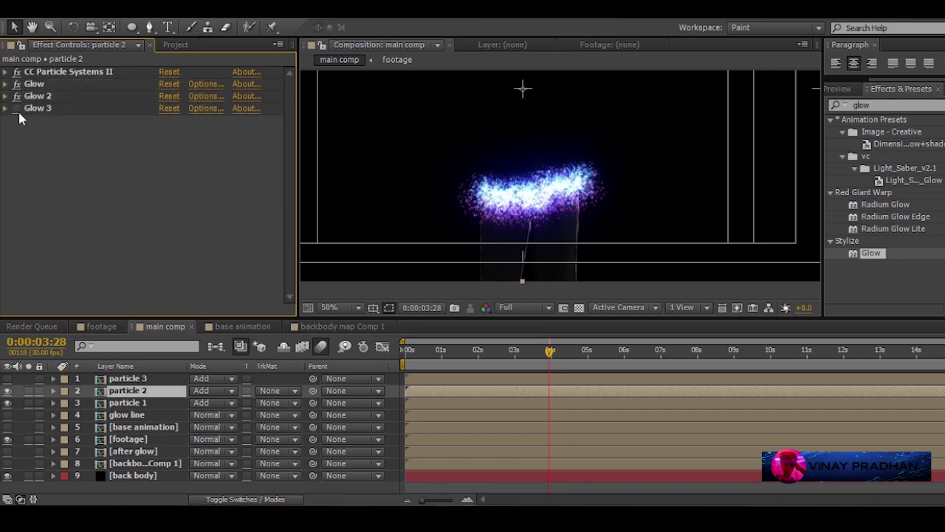
# Turn off particle 2's second glow and delete its third glow.
pyautogui.click(16, 96)
pyautogui.press('.')
pyautogui.keyDown('shift'); pyautogui.click(37, 108); pyautogui.keyUp('shift')
pyautogui.press('Delete')
# Show the particle 3 layer, paste the three Glow effects onto it, and turn off Glow 2 and Glow 3.
pyautogui.press(',')
pyautogui.click(128, 378)
pyautogui.click(7, 378)
pyautogui.hotkey('ctrl', 'v')
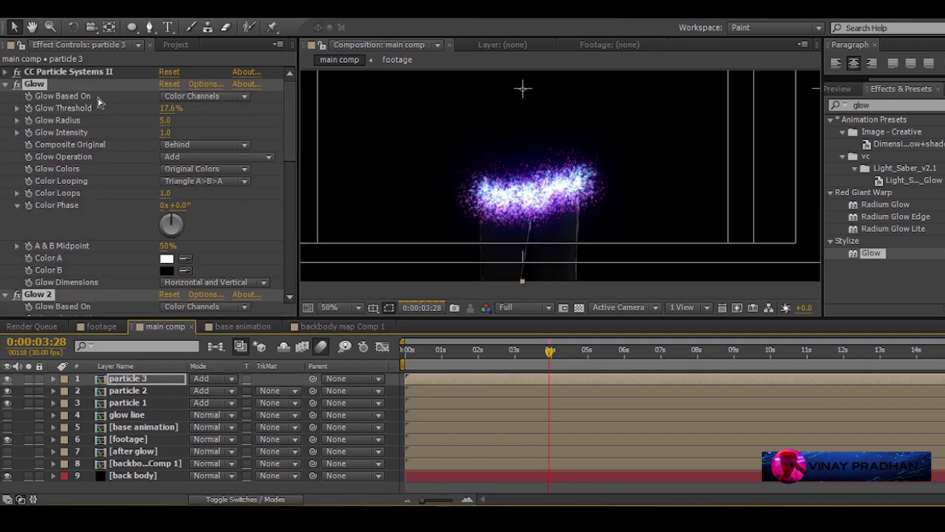
pyautogui.press('.')
pyautogui.click(6, 83)
pyautogui.click(16, 108)
pyautogui.click(16, 96)
# Move the particle 3 layer directly below particle 1 and turn its Glow 2 effect back on.
pyautogui.moveTo(127, 378); pyautogui.dragTo(130, 407)
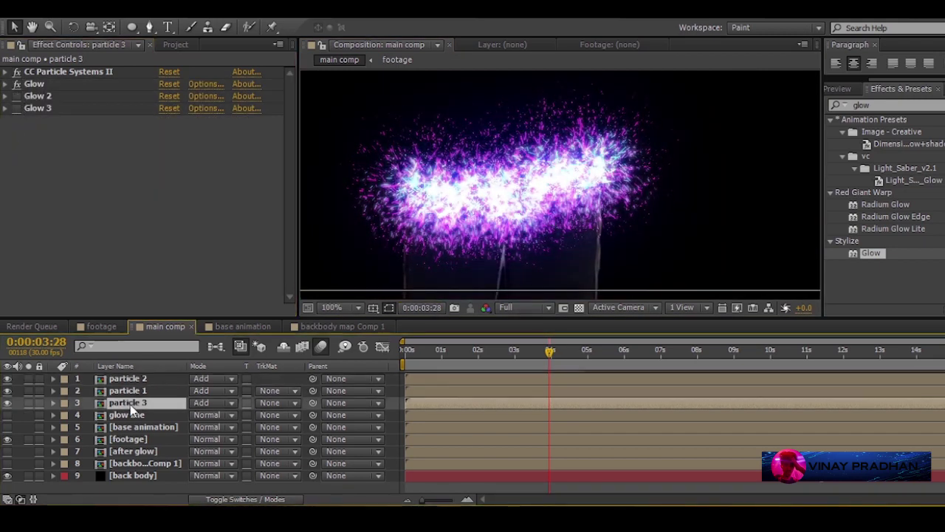
pyautogui.click(16, 96)
pyautogui.press(',')
pyautogui.click(5, 72)
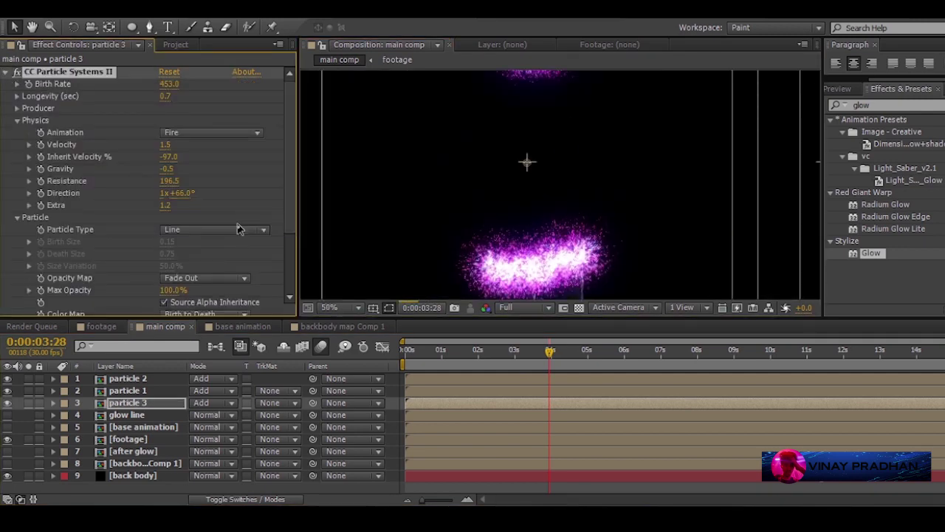
pyautogui.moveTo(573, 74); pyautogui.dragTo(546, 194)
pyautogui.press('.')
pyautogui.click(5, 72)
# Show the glow line layer together with the particle layers.
pyautogui.press(',')
pyautogui.moveTo(500, 273); pyautogui.dragTo(508, 89)
pyautogui.click(7, 414)
pyautogui.click(137, 415)
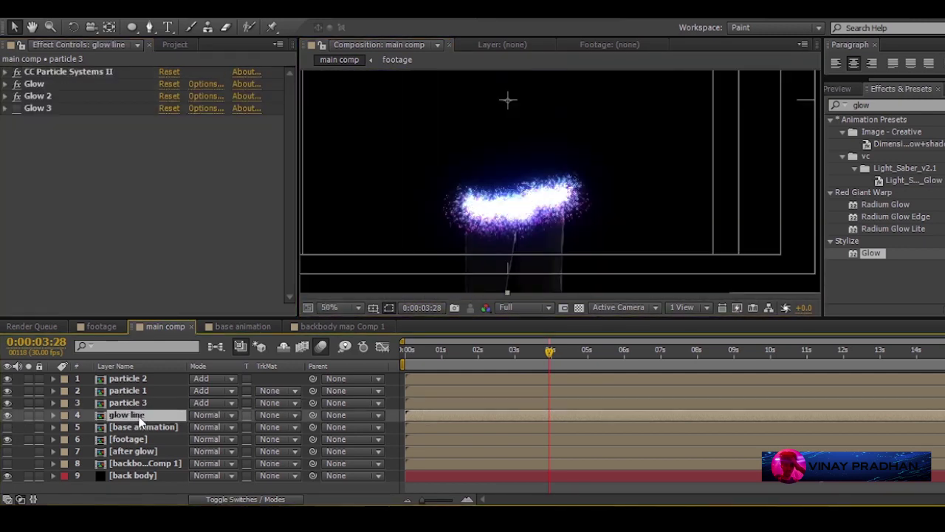
pyautogui.moveTo(581, 133); pyautogui.dragTo(546, 336)
pyautogui.press('.')
# Try the Normal blending mode on all three particle layers, then restore Add.
pyautogui.click(152, 402)
pyautogui.keyDown('shift'); pyautogui.click(148, 378); pyautogui.keyUp('shift')
pyautogui.click(210, 378)
pyautogui.click(267, 59)
pyautogui.click(210, 378)
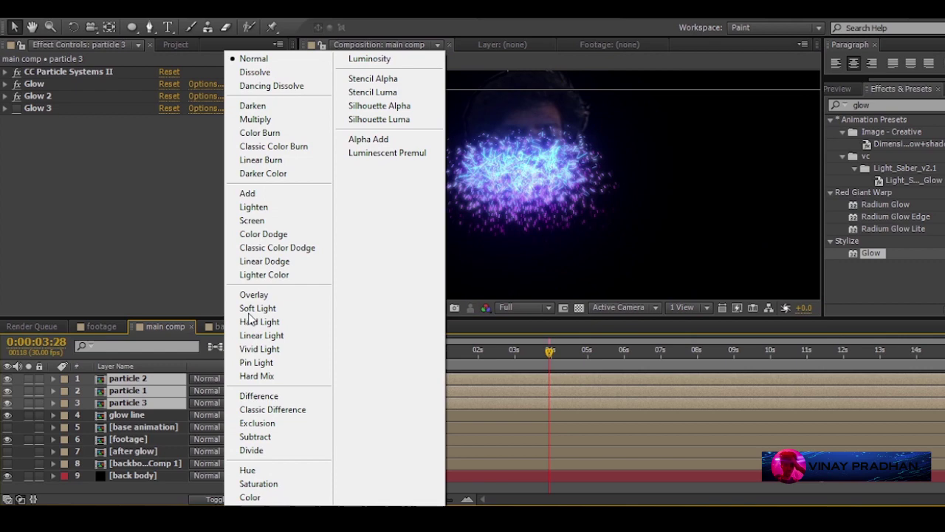
pyautogui.click(248, 194)
# Set particle 3 and particle 1 to Normal blending, then return particle 1 to Add.
pyautogui.click(147, 402)
pyautogui.keyDown('shift'); pyautogui.click(147, 390); pyautogui.keyUp('shift')
pyautogui.click(258, 59)
pyautogui.click(147, 390)
pyautogui.click(247, 194)
pyautogui.moveTo(576, 158); pyautogui.dragTo(562, 73)
# Compare the composite with the particle 3 and particle 1 layers hidden and shown.
pyautogui.click(7, 404)
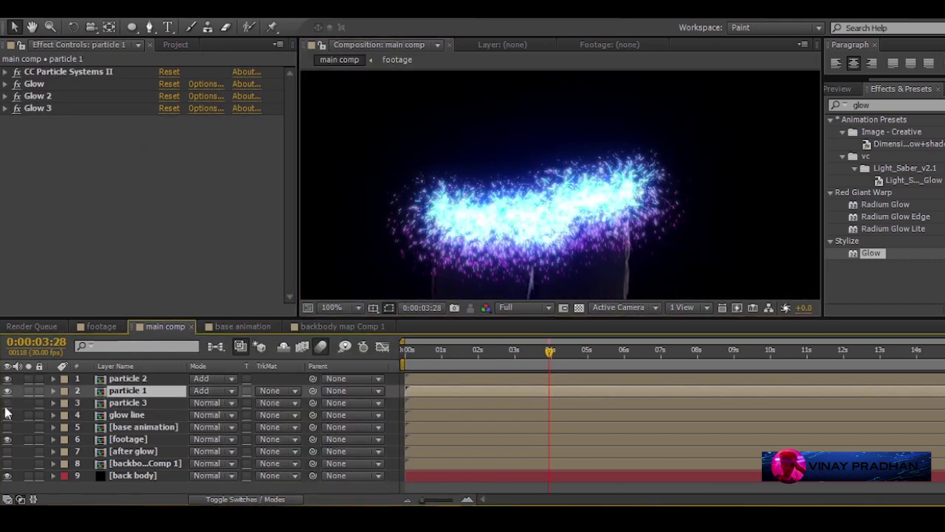
pyautogui.click(7, 391)
pyautogui.click(8, 390)
pyautogui.click(8, 402)
pyautogui.press(',')
pyautogui.press(',')
pyautogui.press(',')
# Examine the particles at 0:00:03:19 over the transparency grid, along with particle 1's CC Particle Systems II settings.
pyautogui.click(538, 352)
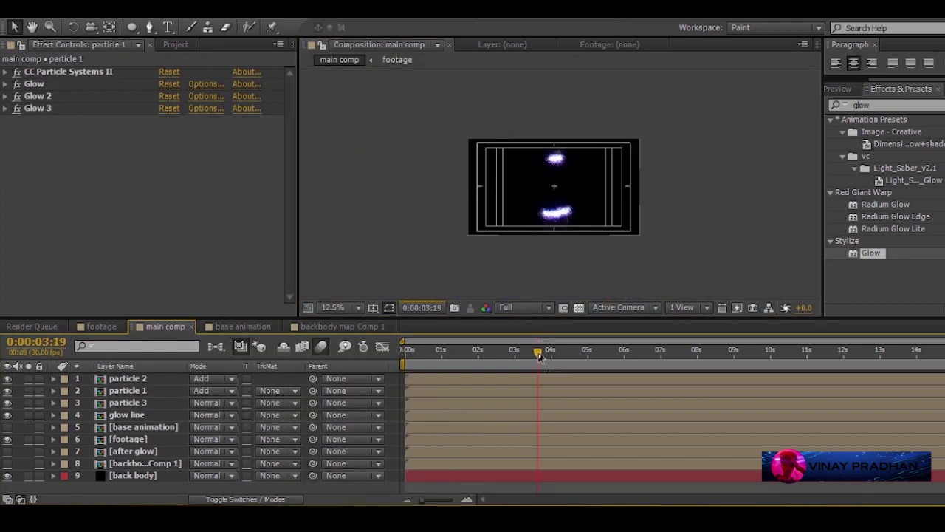
pyautogui.scroll(2, 560, 170)
pyautogui.click(579, 307)
pyautogui.scroll(1, 565, 131)
pyautogui.click(5, 72)
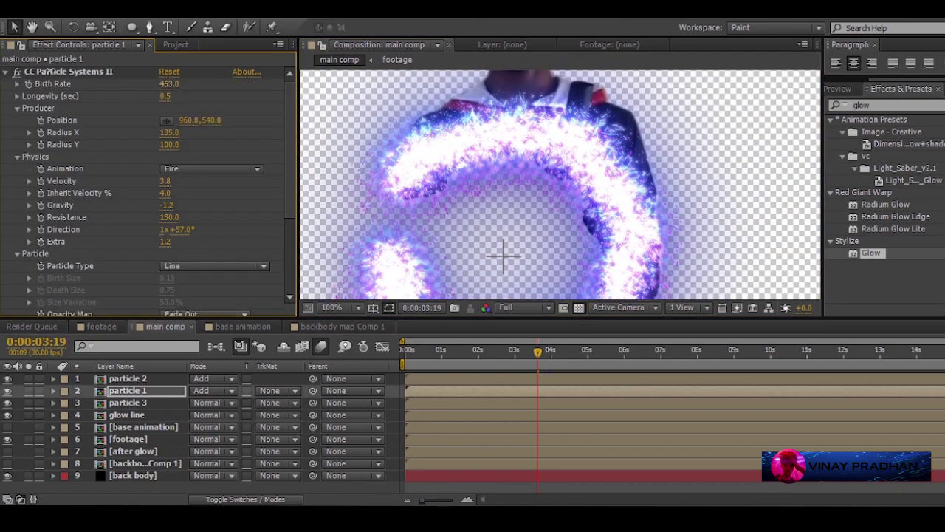
pyautogui.scroll(-2, 582, 137)
pyautogui.scroll(1, 582, 137)
# Set particle 2's Birth Rate to 200 and turn off the transparency grid.
pyautogui.click(151, 378)
pyautogui.moveTo(175, 84); pyautogui.dragTo(191, 85)
pyautogui.scroll(1, 517, 192)
pyautogui.click(579, 308)
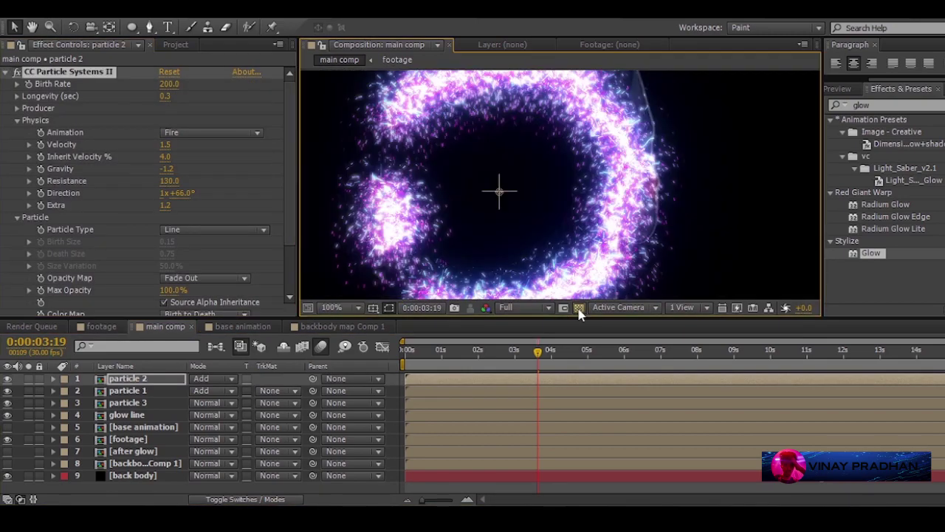
pyautogui.scroll(-1, 561, 222)
# Set particle 3's Birth Rate to 200 and check the particle ring around the hole.
pyautogui.click(145, 402)
pyautogui.click(5, 72)
pyautogui.click(169, 84)
pyautogui.scroll(1, 553, 150)
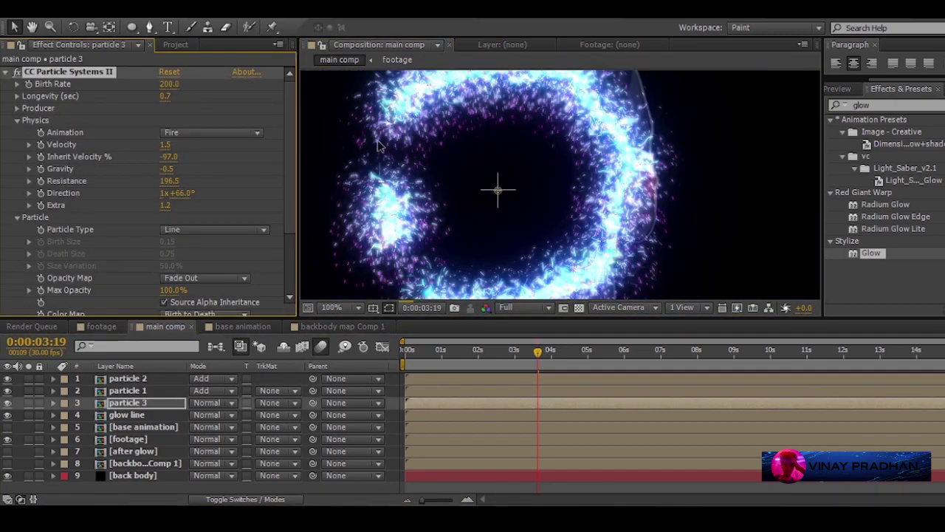
pyautogui.scroll(-1, 561, 147)
pyautogui.scroll(1, 569, 144)
pyautogui.moveTo(581, 139); pyautogui.dragTo(548, 154)
pyautogui.scroll(1, 634, 203)
pyautogui.scroll(-2, 573, 206)
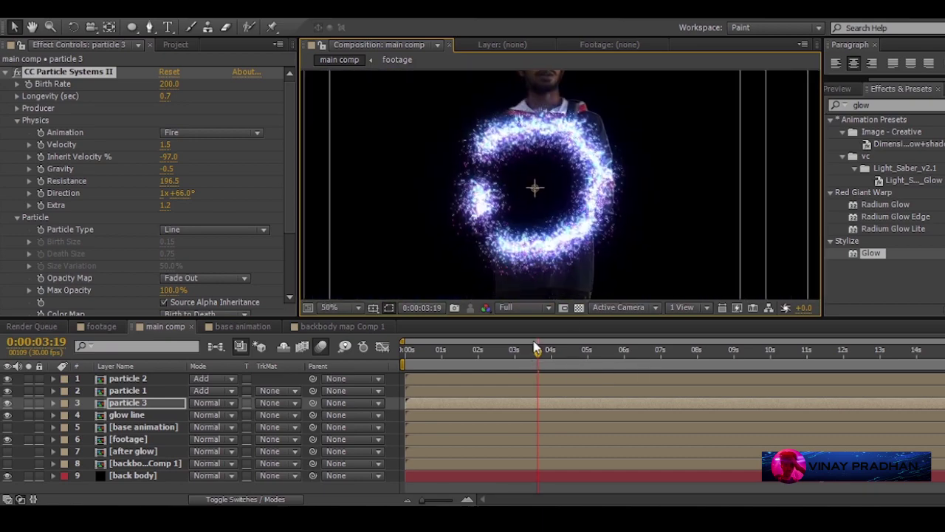
# Set particle 3's Longevity to 0.3 seconds, judging the particle ring at 0:00:03:12.
pyautogui.moveTo(536, 350); pyautogui.dragTo(520, 350)
pyautogui.click(530, 352)
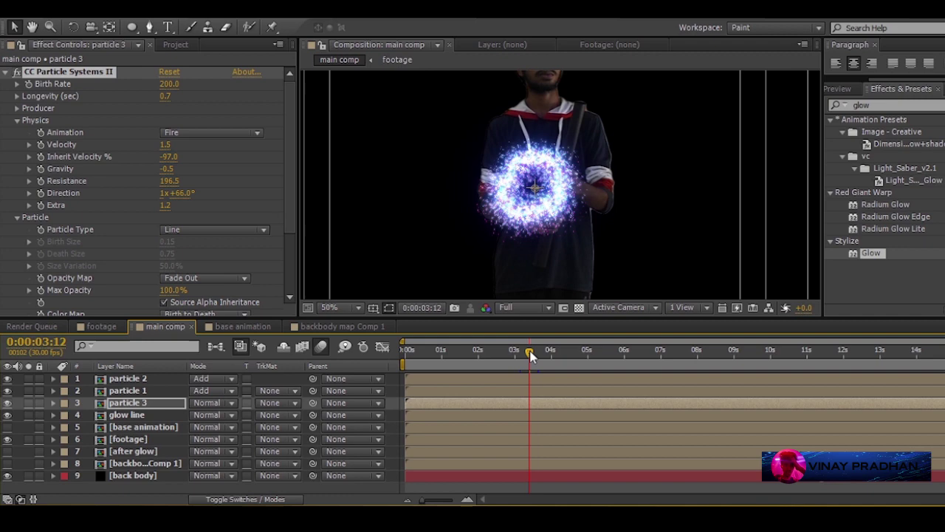
pyautogui.scroll(1, 541, 186)
pyautogui.scroll(-1, 541, 186)
pyautogui.scroll(1, 587, 135)
pyautogui.moveTo(168, 96); pyautogui.dragTo(165, 96)
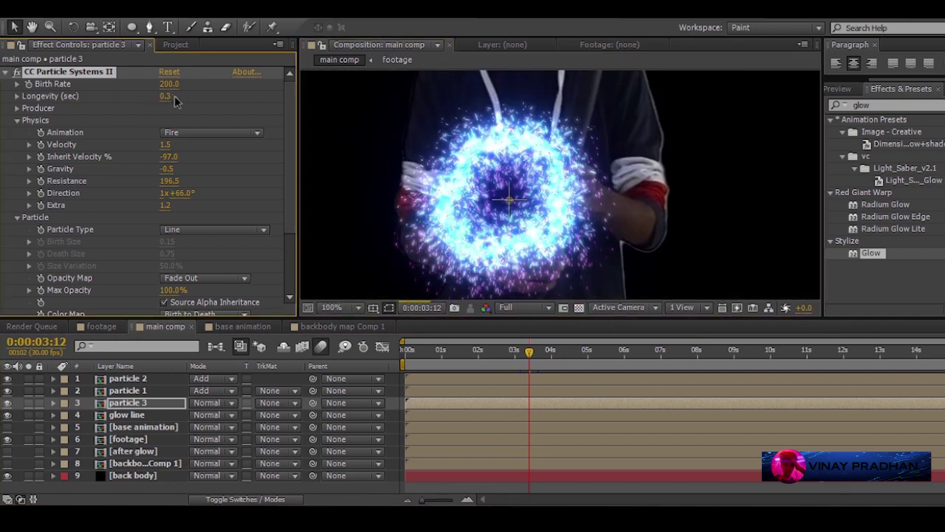
# Isolate particle 2 by hiding particle 1 and particle 3, and adjust its Gravity.
pyautogui.hotkey('ctrl', 'Up')
pyautogui.hotkey('ctrl', 'Up')
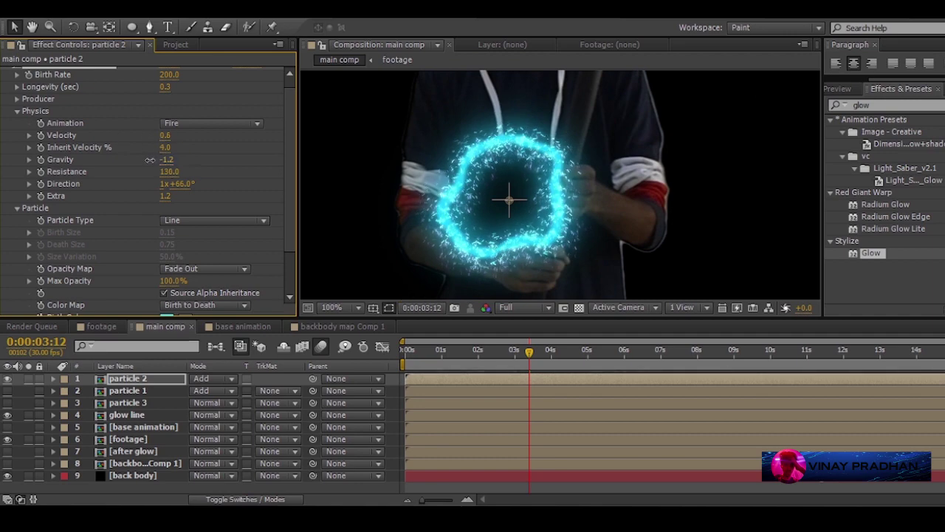
pyautogui.moveTo(150, 159); pyautogui.dragTo(168, 158)
pyautogui.press(',')
pyautogui.press('.')
# Change the glow line's Tritone Highlights colour to golden yellow.
pyautogui.click(128, 415)
pyautogui.click(16, 182)
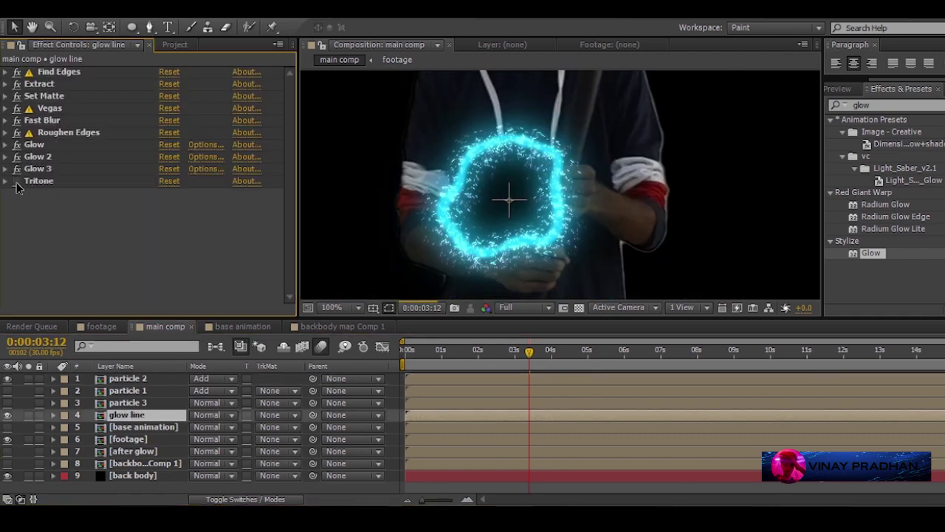
pyautogui.click(16, 181)
pyautogui.click(5, 181)
pyautogui.click(168, 194)
pyautogui.moveTo(205, 177); pyautogui.dragTo(204, 237)
pyautogui.click(316, 80)
# Show the particle 1 layer again and set its Resistance to 195.2.
pyautogui.click(7, 390)
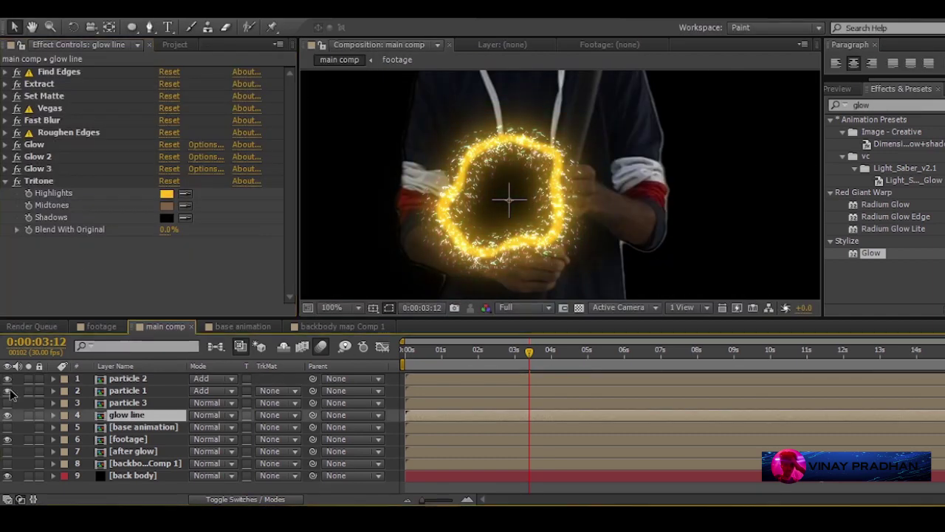
pyautogui.click(7, 391)
pyautogui.hotkey('ctrl', 'Up')
pyautogui.hotkey('ctrl', 'Up')
pyautogui.scroll(-2, 175, 172)
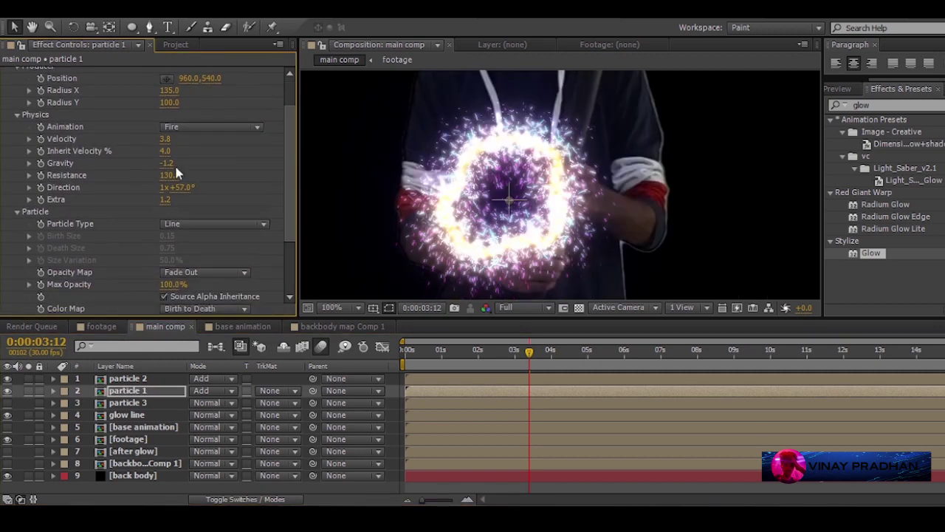
pyautogui.moveTo(170, 175); pyautogui.dragTo(651, 175)
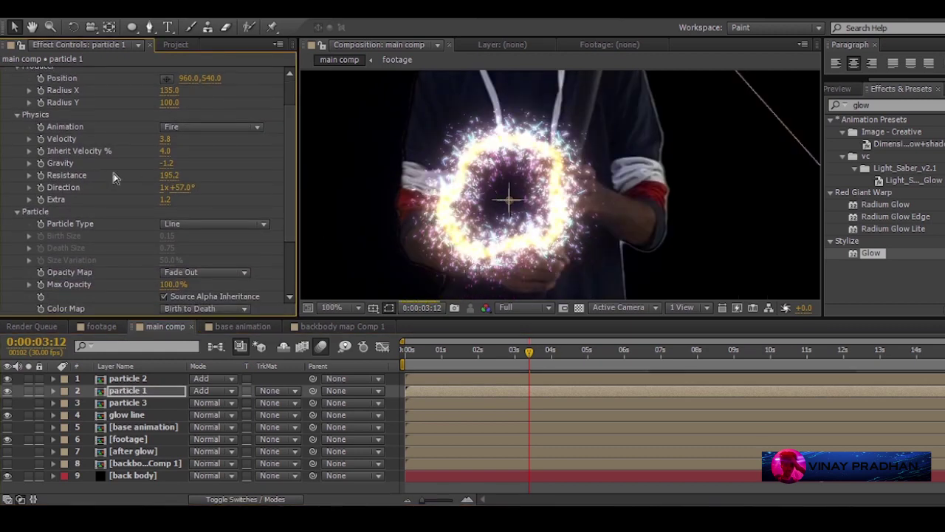
# Remove Glow 3 from the glow line layer and try placing that layer above particle 3.
pyautogui.click(545, 367)
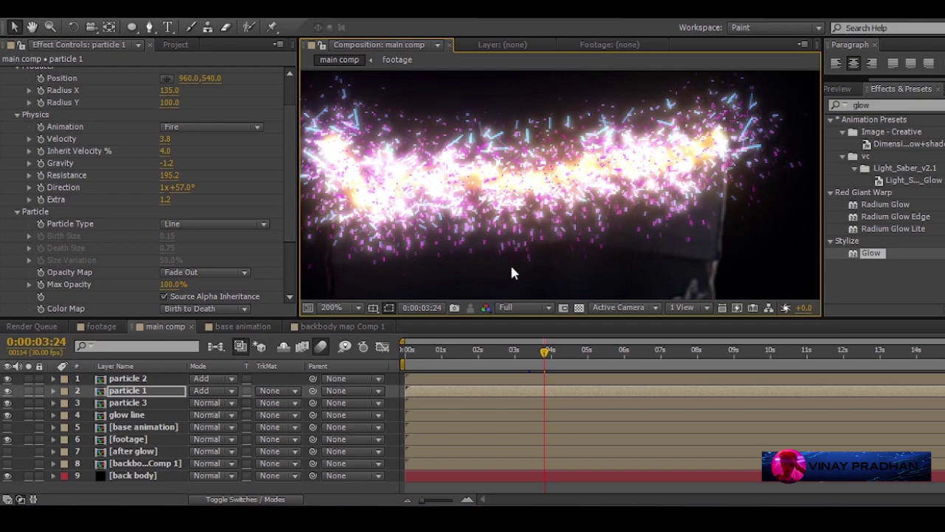
pyautogui.click(568, 196)
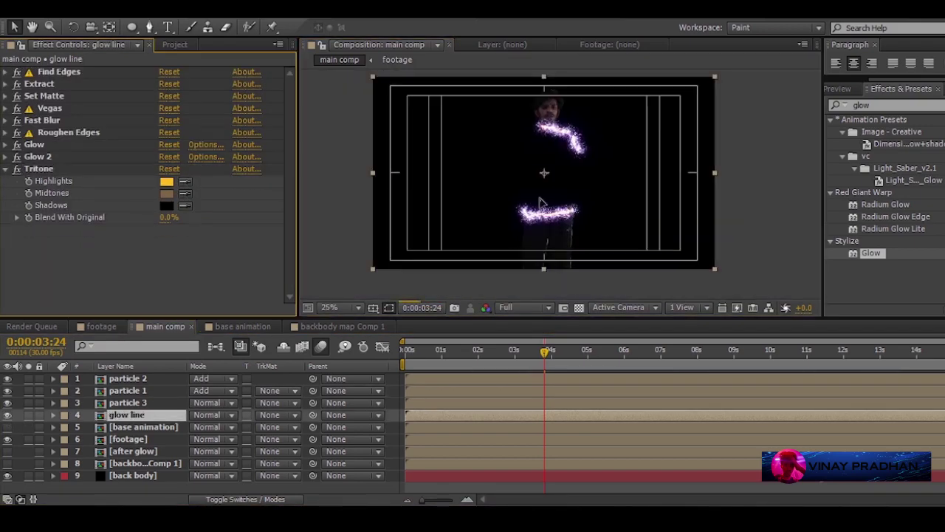
pyautogui.hotkey('ctrl', 'shift', ']')
pyautogui.hotkey('ctrl', '[')
pyautogui.hotkey('ctrl', '[')
pyautogui.hotkey('ctrl', '[')
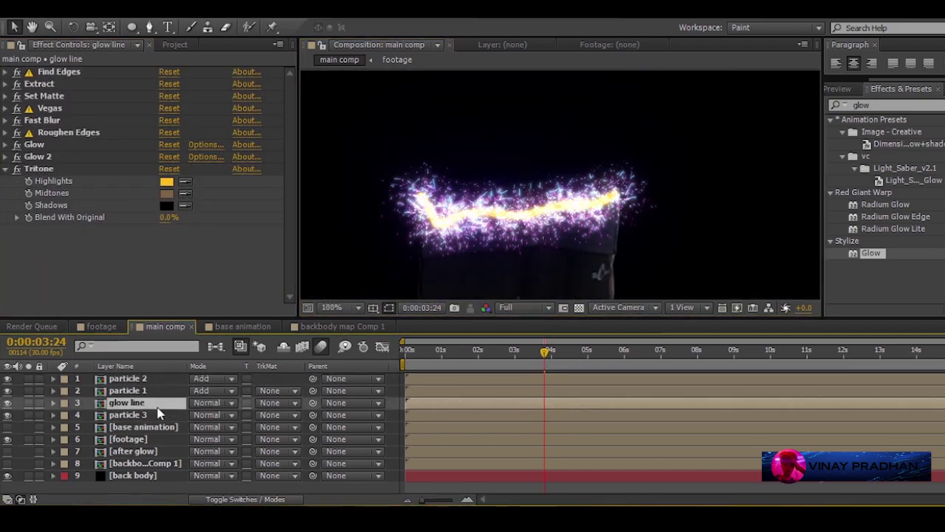
pyautogui.click(527, 353)
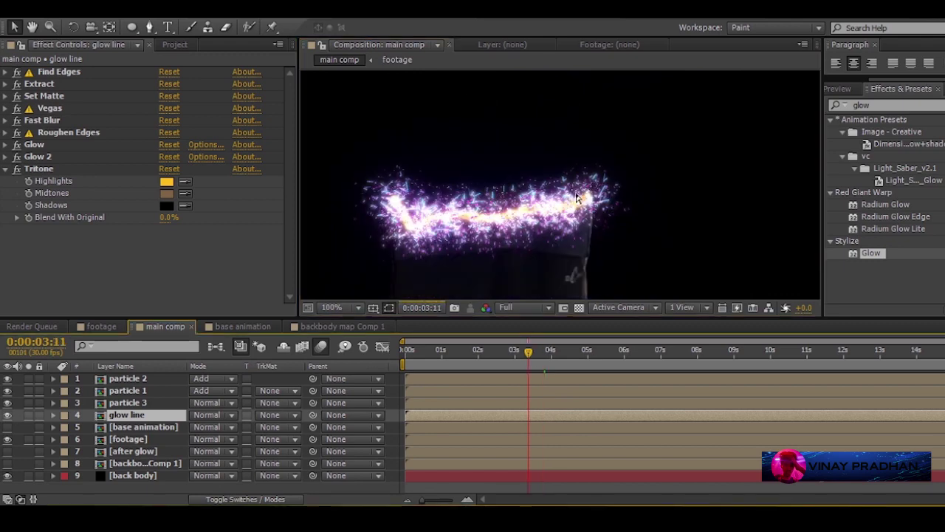
# Open the after glow composition and set its particle layer's Birth Rate to 460.1 and Longevity to 8 seconds.
pyautogui.click(144, 452)
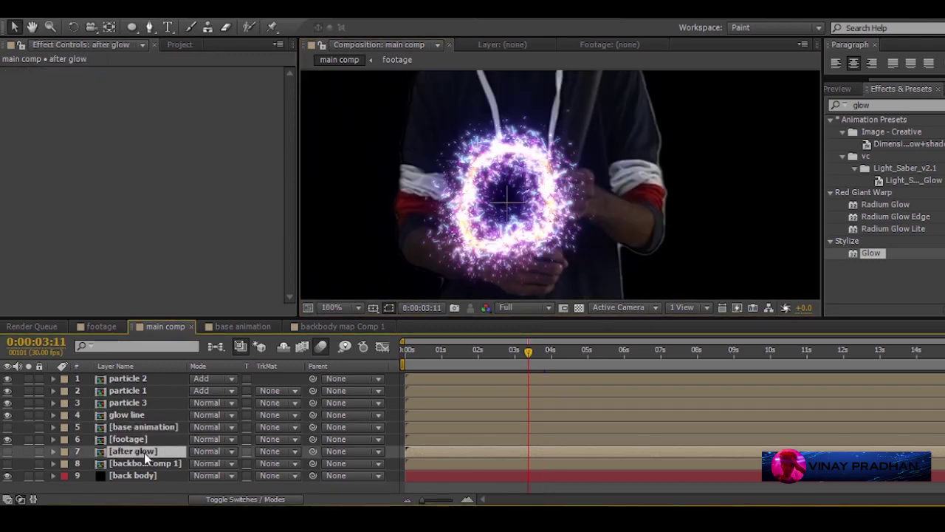
pyautogui.doubleClick(144, 452)
pyautogui.click(142, 381)
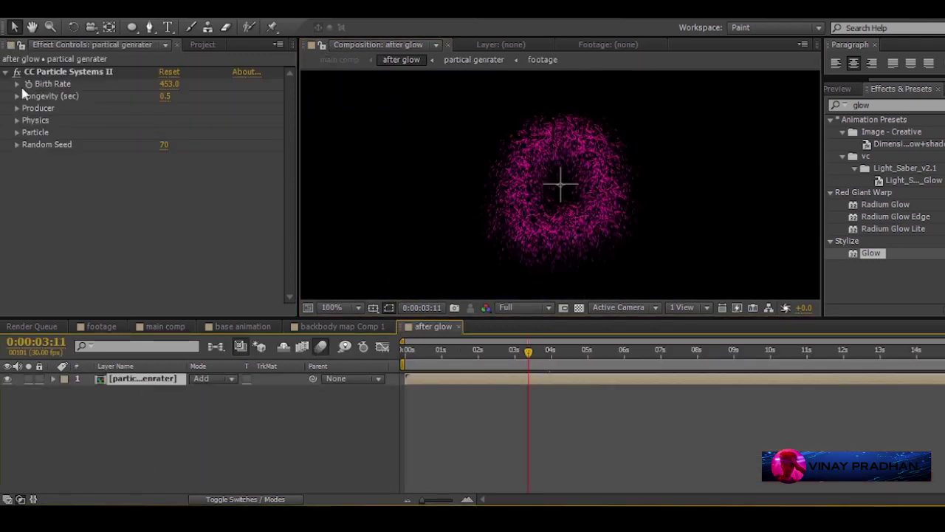
pyautogui.moveTo(172, 84); pyautogui.dragTo(312, 88)
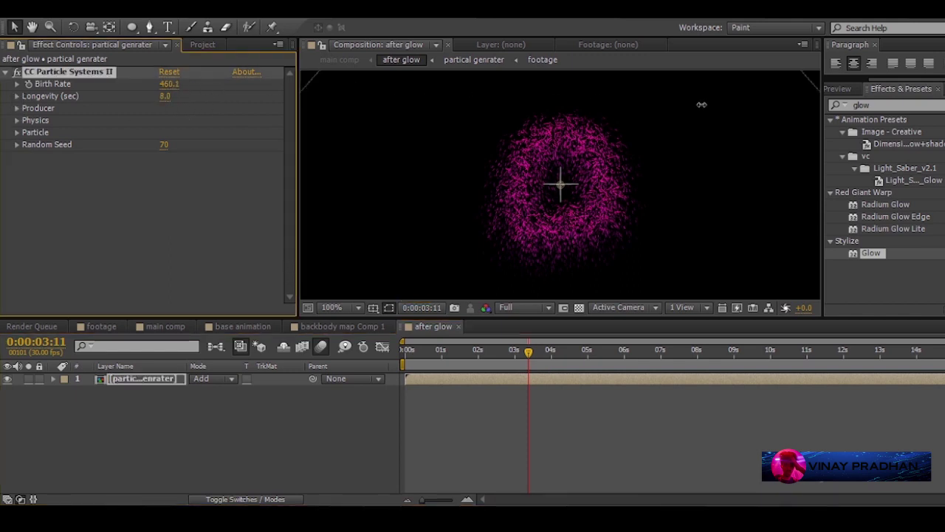
pyautogui.moveTo(702, 105); pyautogui.dragTo(697, 109)
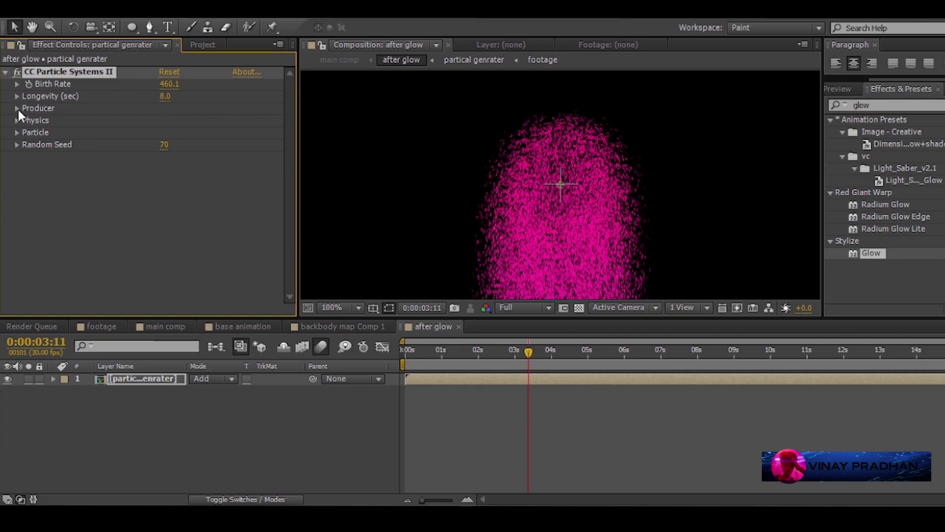
# Copy the footage layer from the main comp into the after glow composition.
pyautogui.click(101, 325)
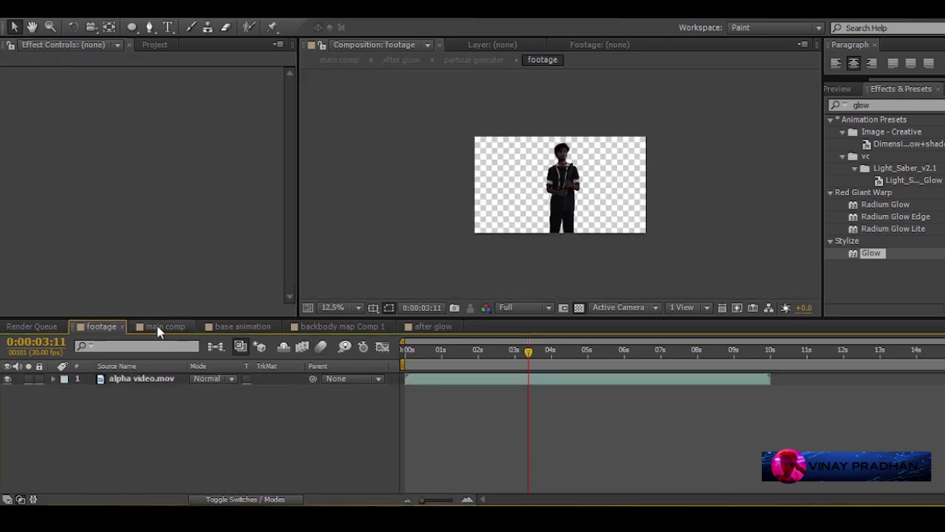
pyautogui.click(163, 326)
pyautogui.click(148, 439)
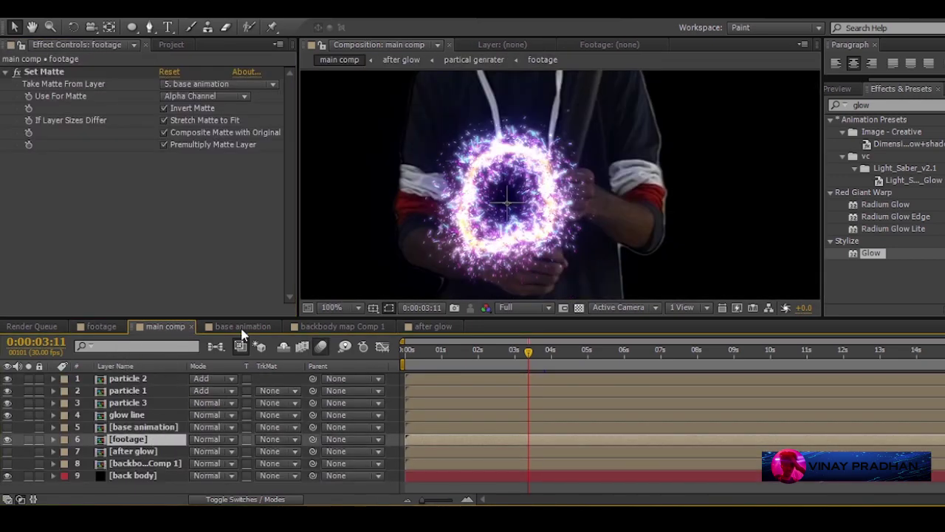
pyautogui.hotkey('ctrl', 'c')
pyautogui.click(434, 326)
pyautogui.hotkey('ctrl', 'v')
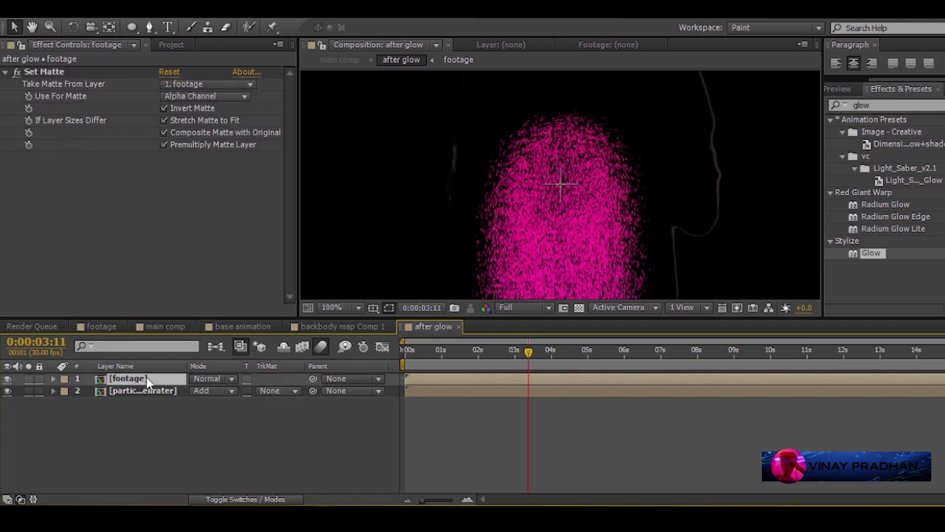
# Place the footage layer beneath the particle layer, disable its Set Matte effect and hide the layer.
pyautogui.moveTo(147, 380); pyautogui.dragTo(62, 397)
pyautogui.scroll(-2, 601, 125)
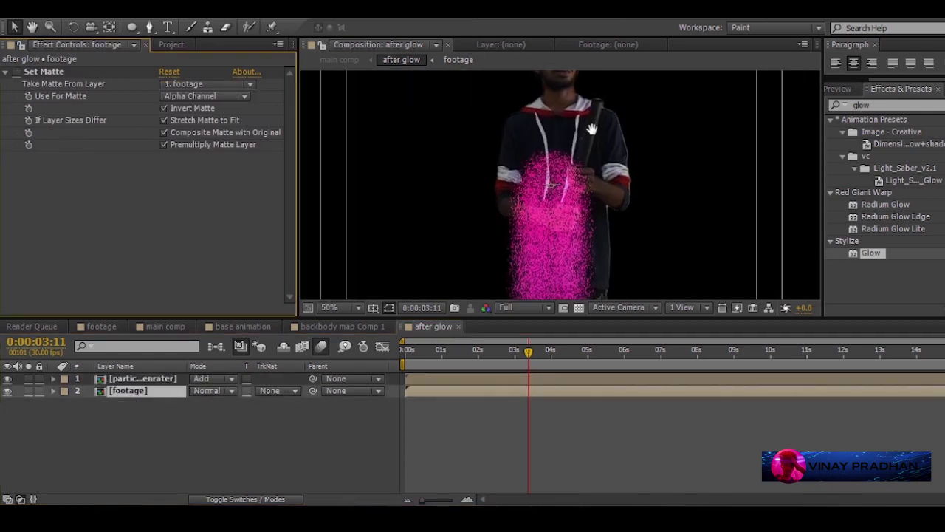
pyautogui.click(118, 422)
pyautogui.click(7, 391)
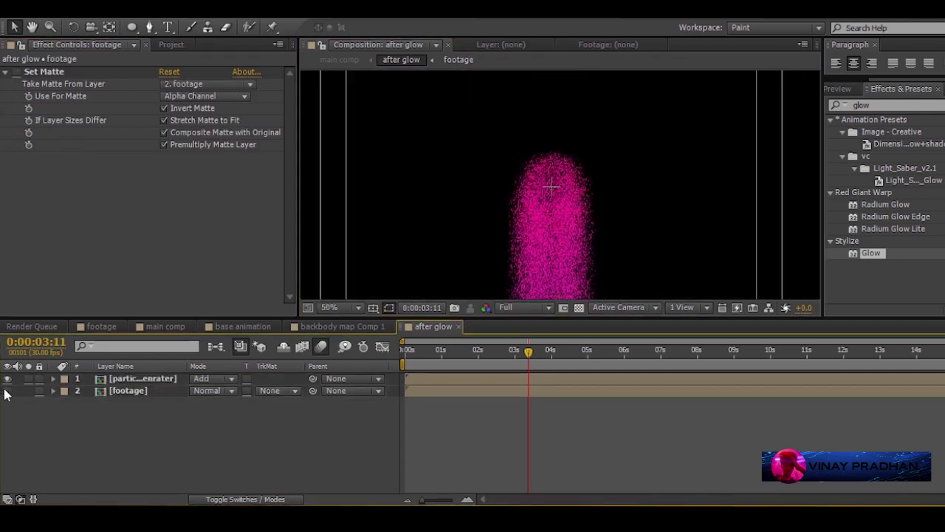
# Apply Set Matte to the particle layer and take the matte from the footage layer.
pyautogui.click(140, 380)
pyautogui.click(550, 352)
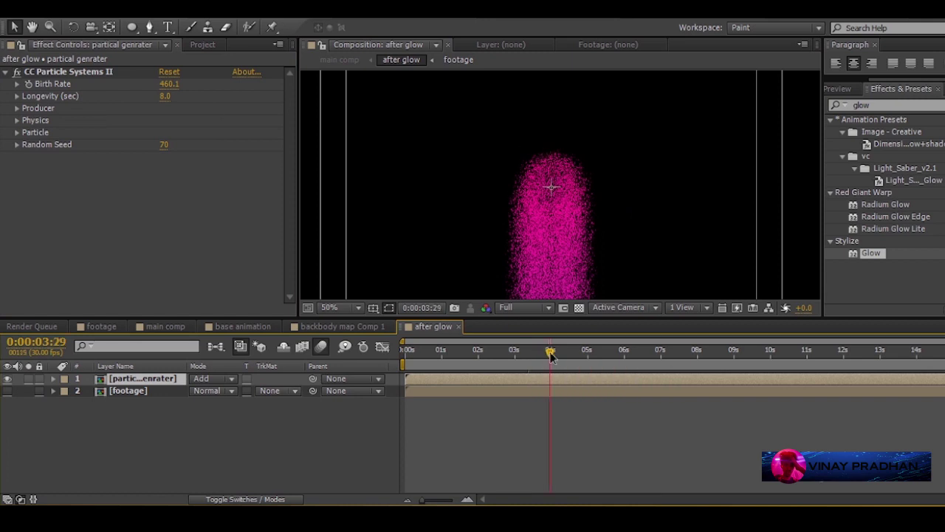
pyautogui.scroll(-2, 581, 138)
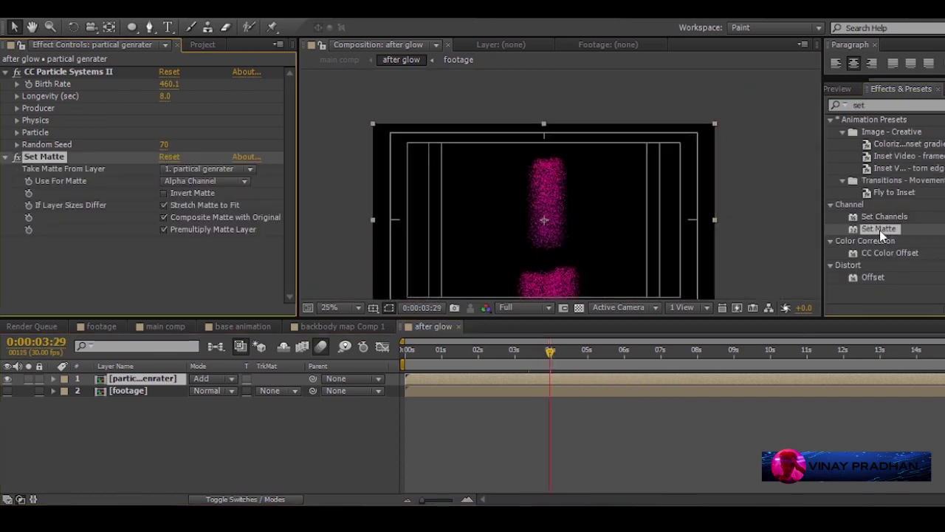
pyautogui.click(208, 171)
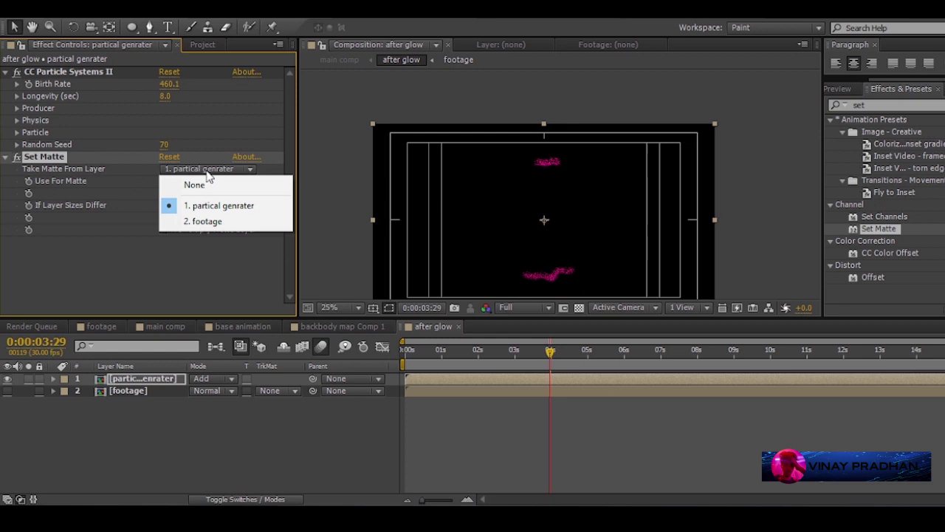
pyautogui.click(211, 221)
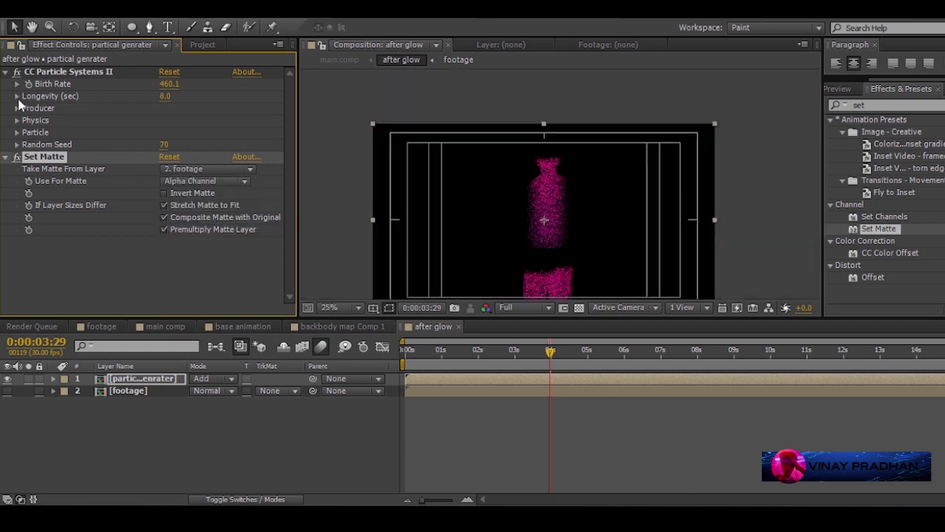
# Set the after glow particles' Velocity to 3, Inherit Velocity to 45% and Gravity to 0.
pyautogui.click(17, 120)
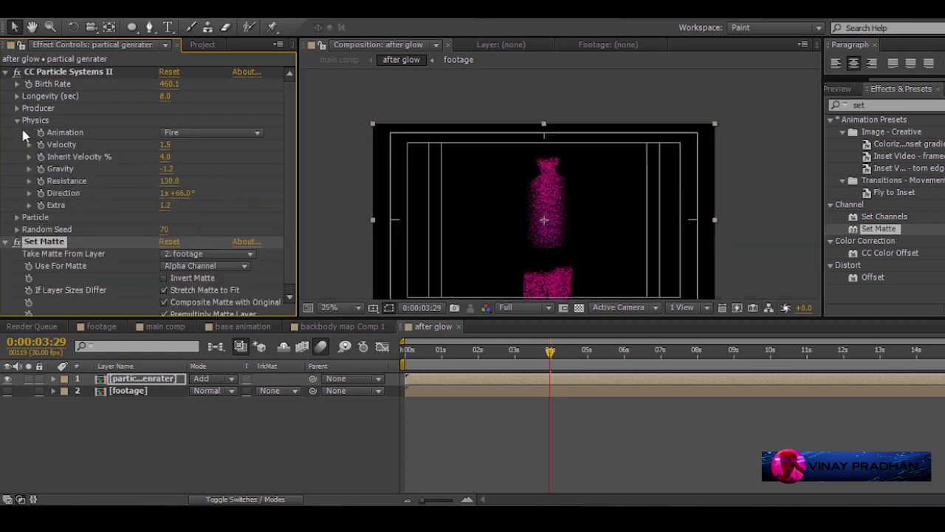
pyautogui.click(165, 145)
pyautogui.write('3')
pyautogui.click(192, 158)
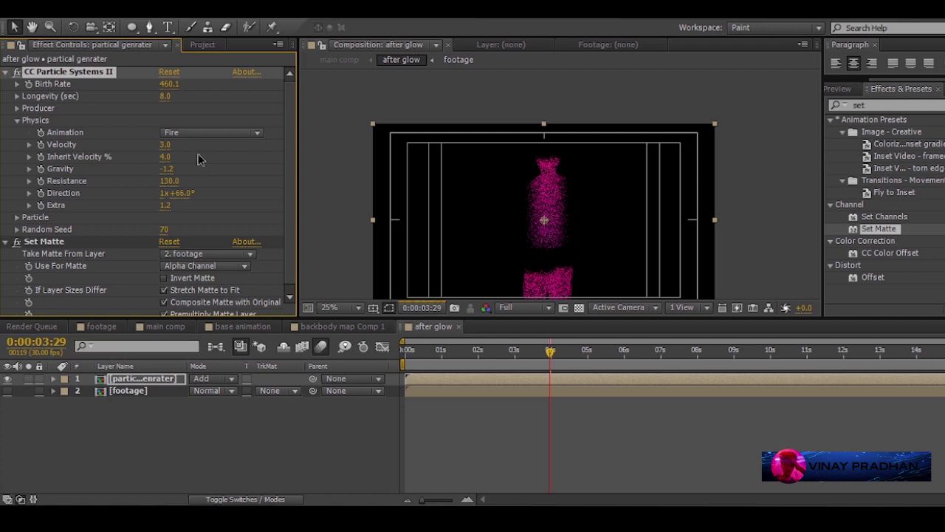
pyautogui.click(164, 156)
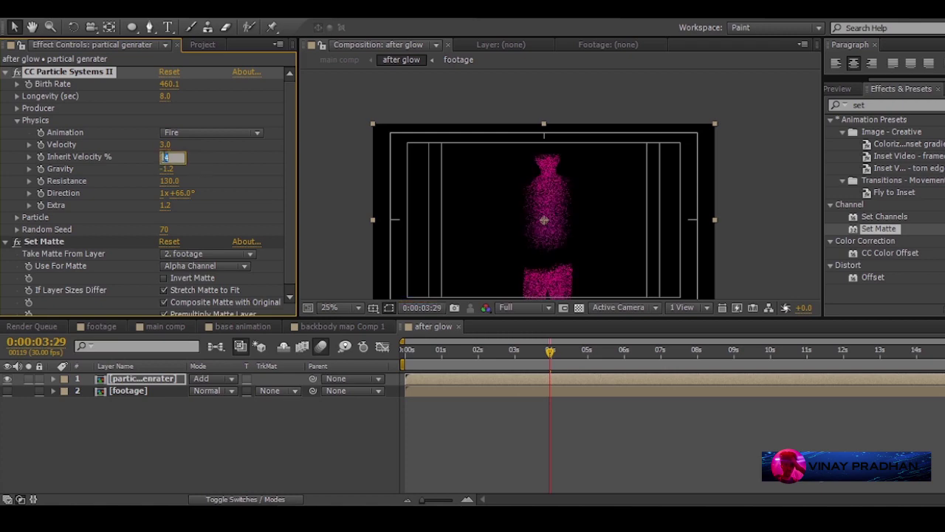
pyautogui.write('45')
pyautogui.press('Return')
pyautogui.click(165, 169)
pyautogui.write('0')
pyautogui.press('Return')
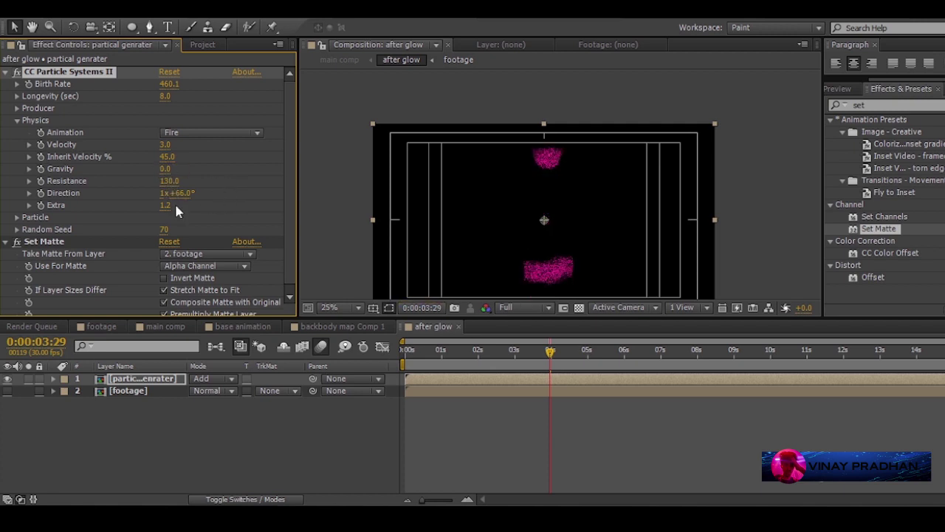
# Set the after glow particles' Direction to 1x+150° and Random Seed to 740.
pyautogui.moveTo(185, 194); pyautogui.dragTo(247, 195)
pyautogui.moveTo(166, 234); pyautogui.dragTo(215, 236)
pyautogui.scroll(1, 517, 161)
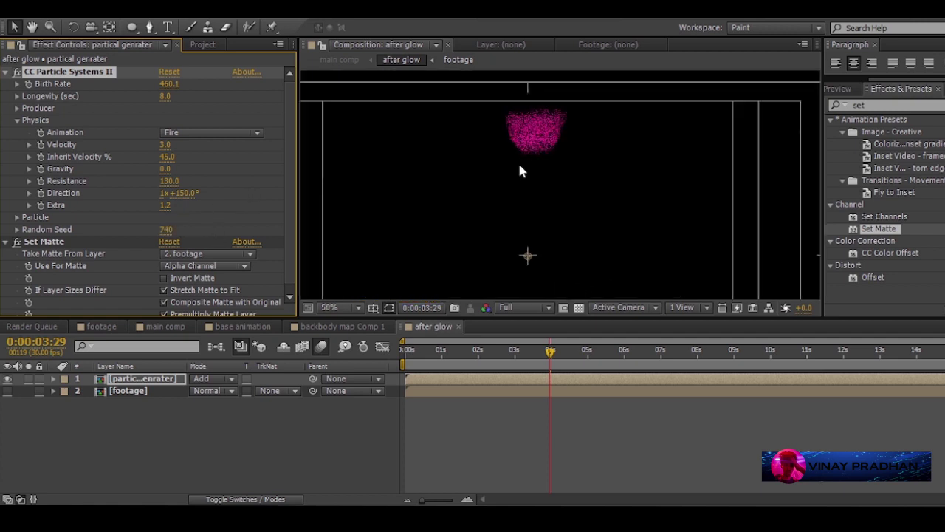
pyautogui.scroll(-1, 517, 161)
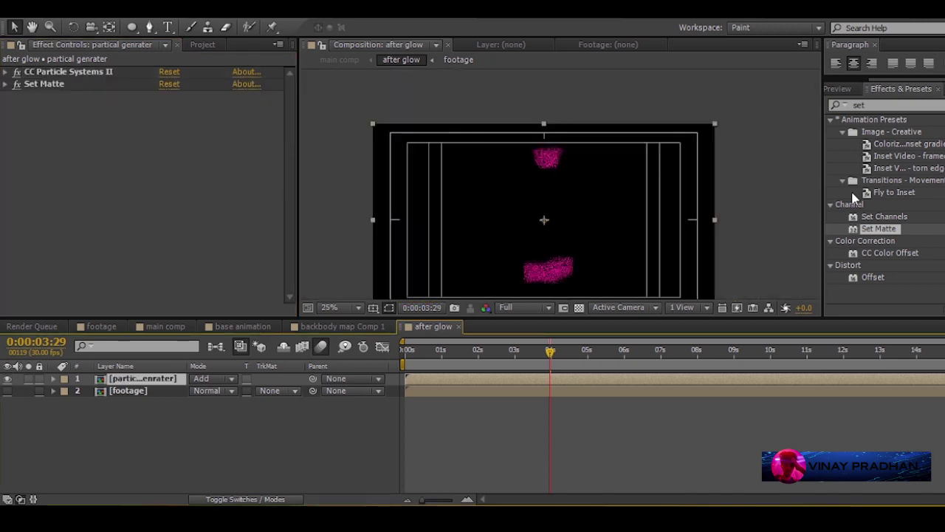
# Find the Fast Blur effect and apply it to the after glow particle layer below Set Matte.
pyautogui.click(874, 104)
pyautogui.write('b')
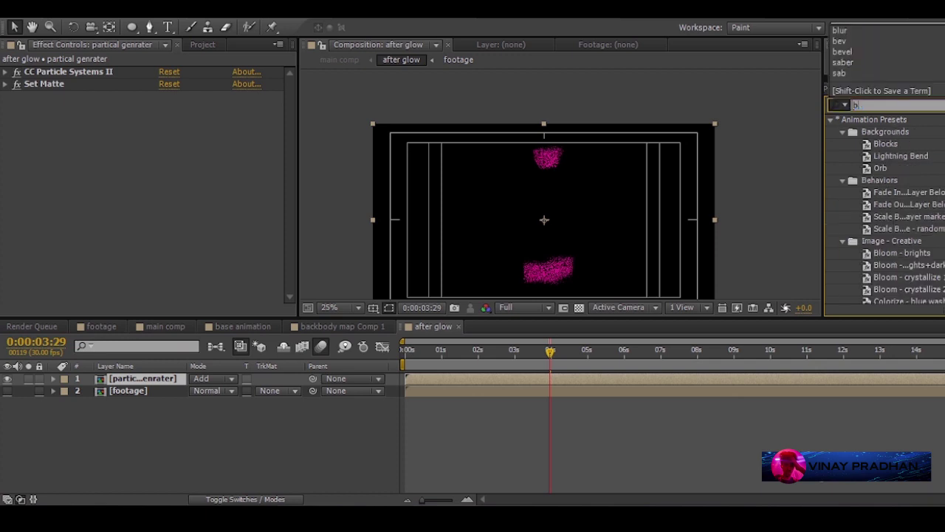
pyautogui.write('lur')
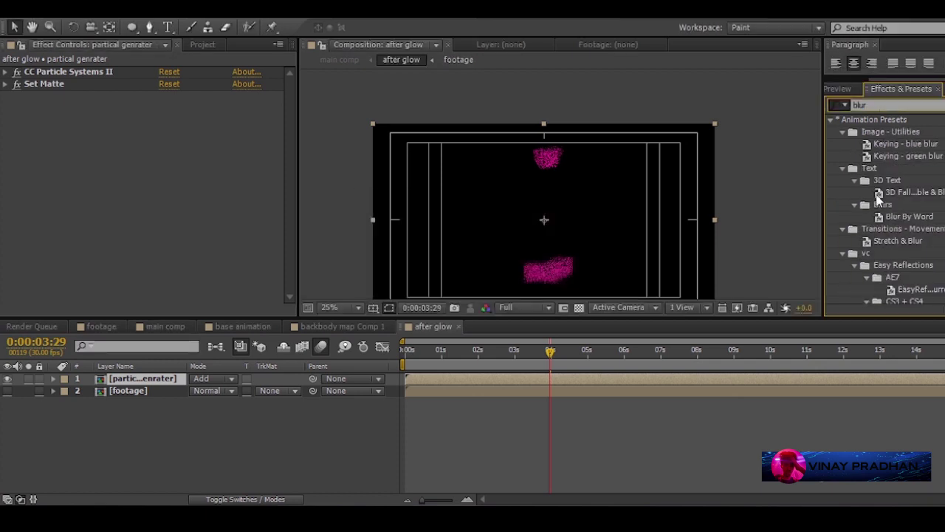
pyautogui.scroll(-5, 890, 135)
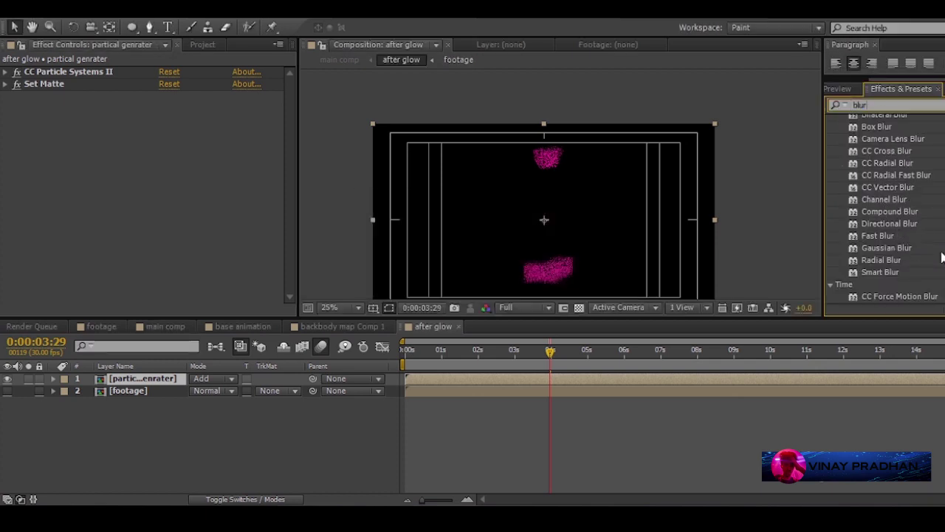
pyautogui.scroll(2, 886, 209)
pyautogui.scroll(-2, 886, 221)
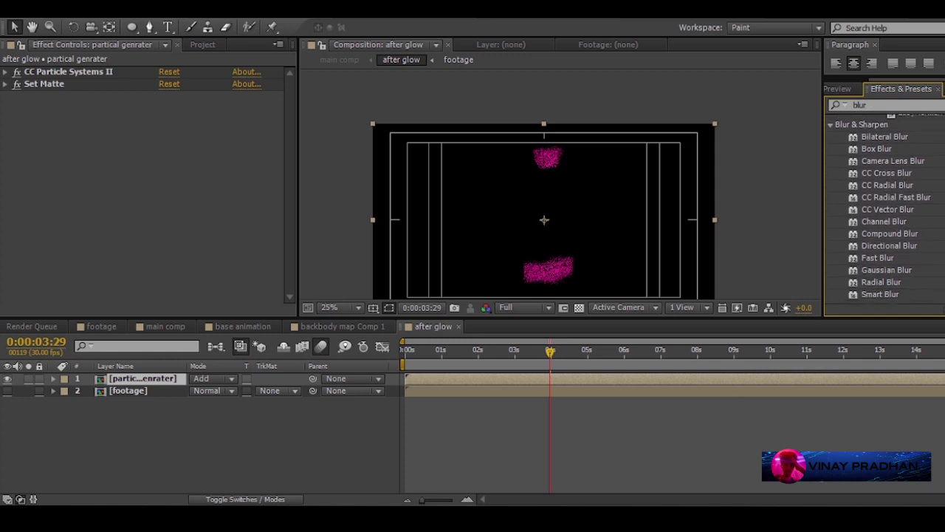
pyautogui.moveTo(877, 236); pyautogui.dragTo(176, 115)
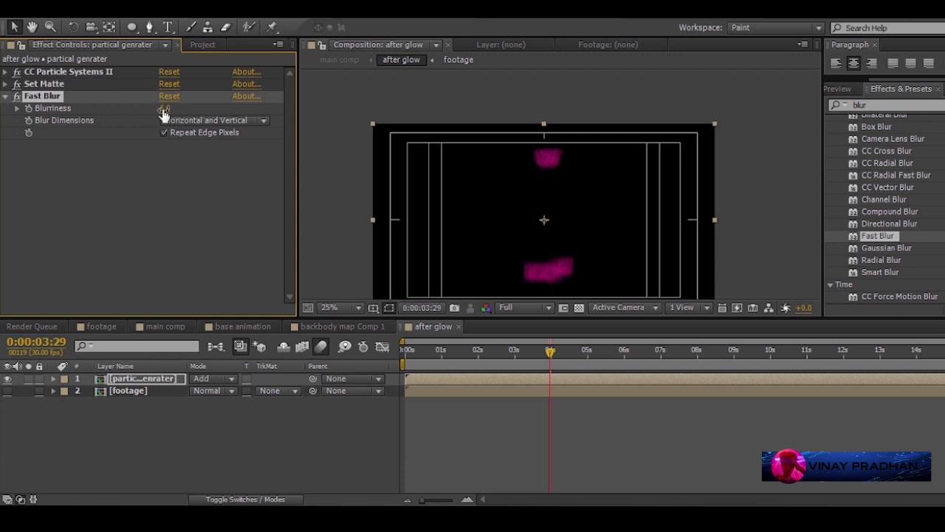
# Check the blurred after glow particles up close and duplicate the particle layer.
pyautogui.scroll(3, 551, 168)
pyautogui.moveTo(551, 168); pyautogui.dragTo(554, 227)
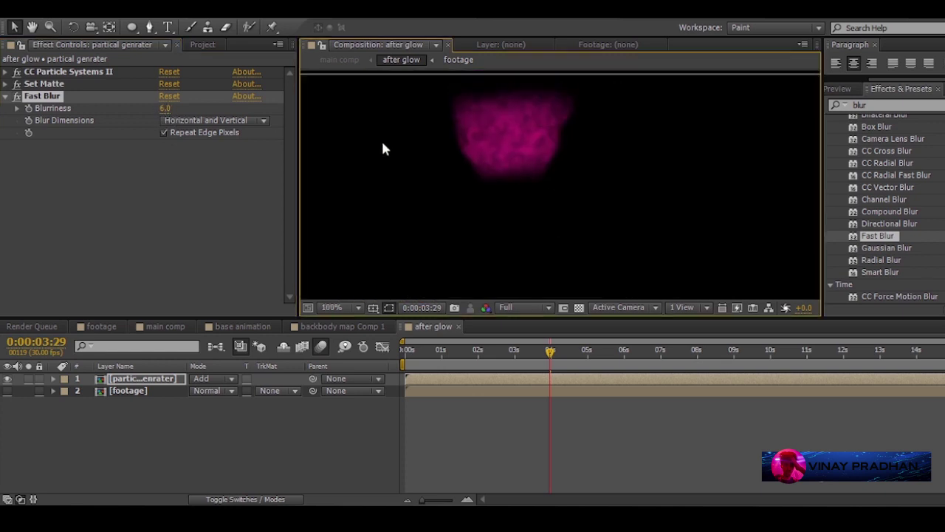
pyautogui.scroll(-1, 584, 210)
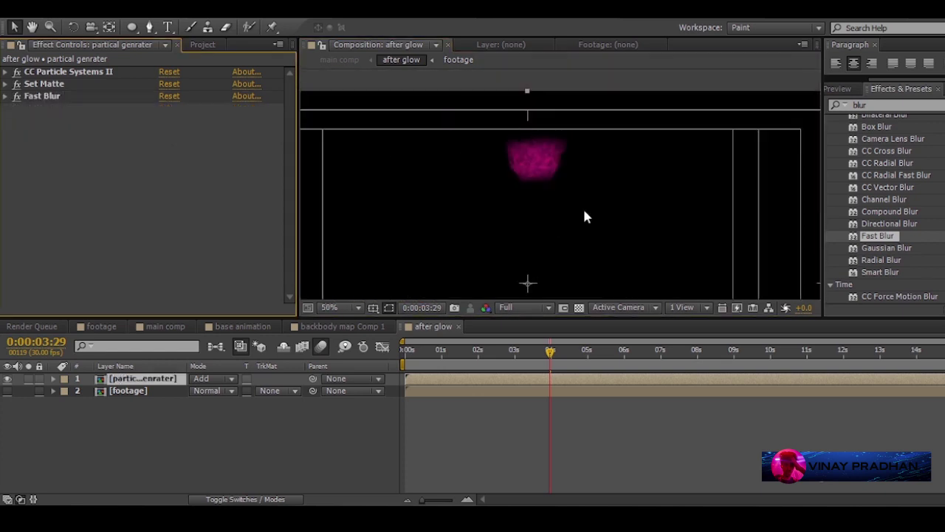
pyautogui.scroll(-3, 579, 203)
pyautogui.click(152, 380)
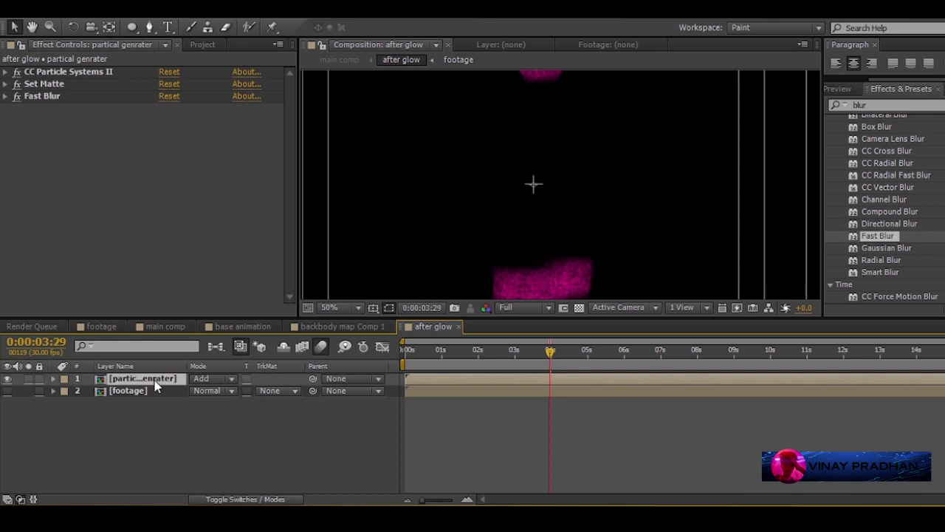
pyautogui.hotkey('ctrl', 'd')
# Change the duplicate particle layer's Birth Color to cyan and Death Color to light blue.
pyautogui.click(17, 133)
pyautogui.click(167, 241)
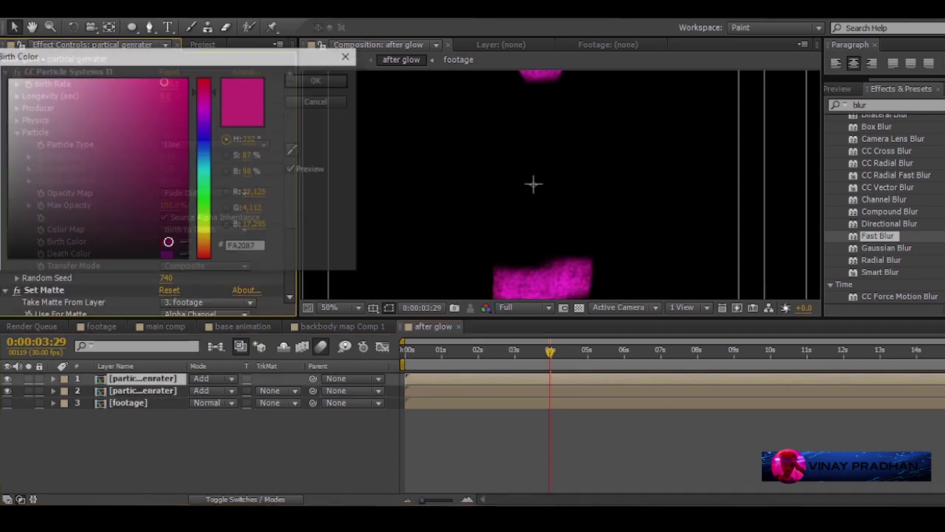
pyautogui.click(209, 163)
pyautogui.click(317, 81)
pyautogui.click(167, 242)
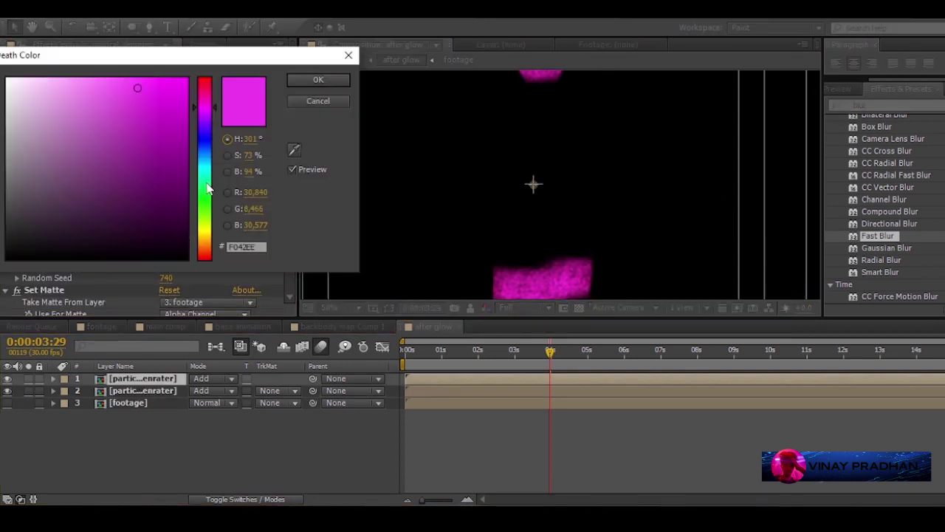
pyautogui.click(205, 164)
pyautogui.click(317, 78)
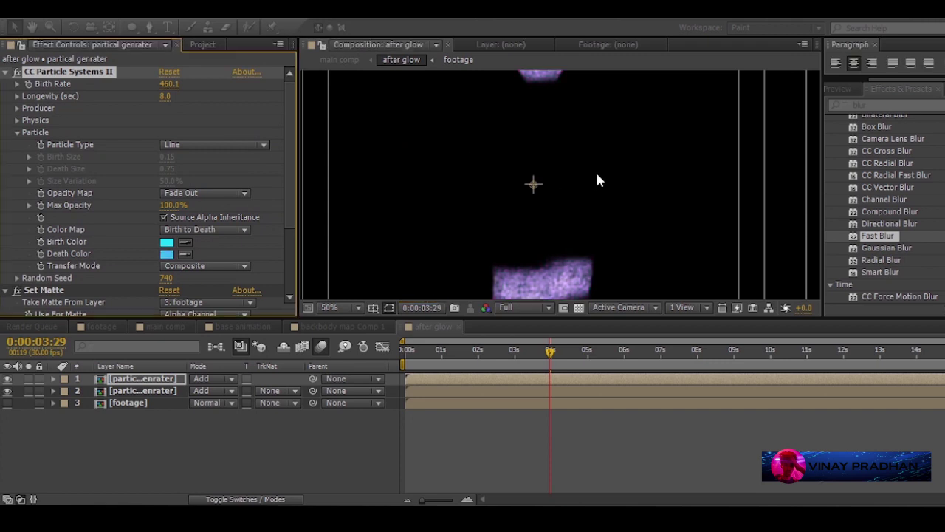
# Apply the Stylize Glow effect to the upper particle layer and set its Glow Radius to 117.
pyautogui.moveTo(594, 229); pyautogui.dragTo(597, 190)
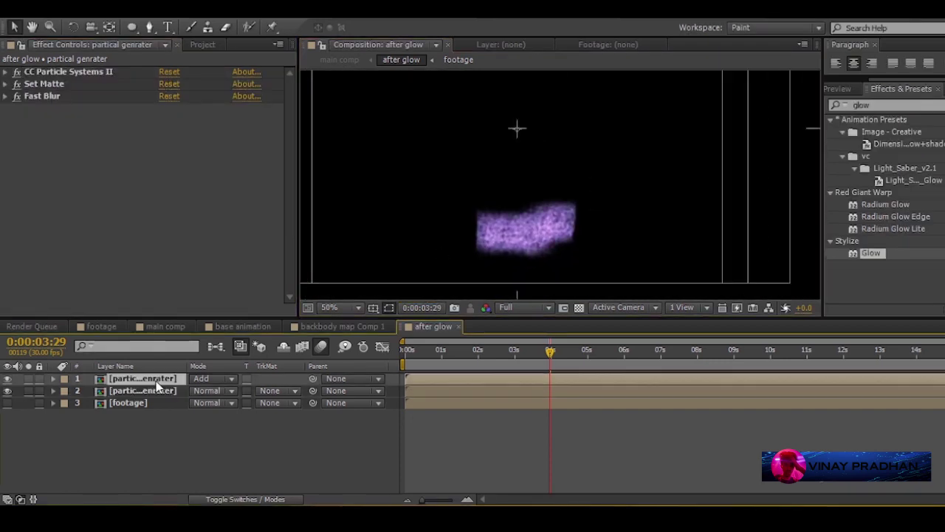
pyautogui.doubleClick(871, 253)
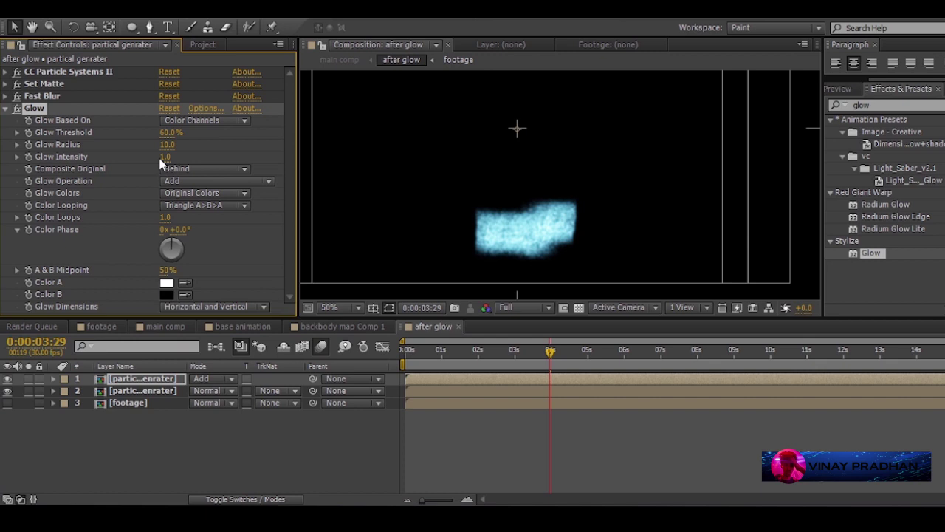
pyautogui.moveTo(167, 144); pyautogui.dragTo(232, 144)
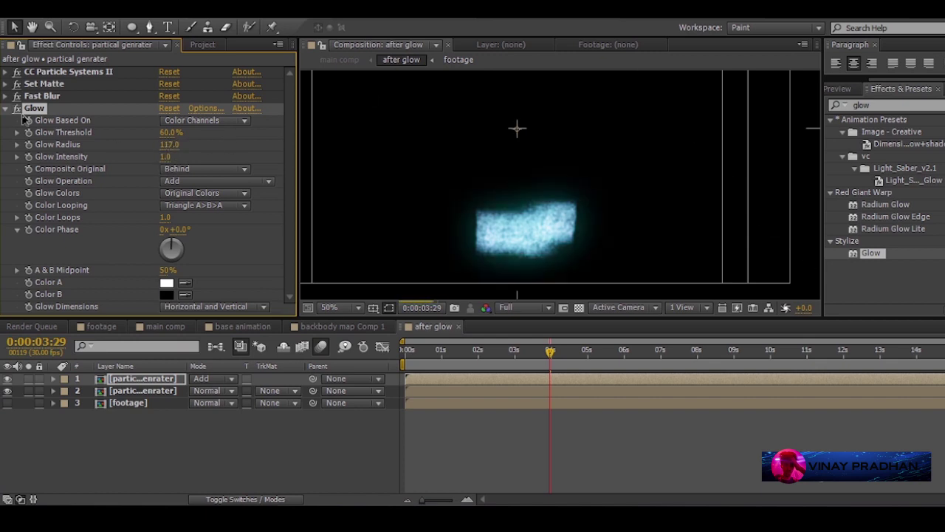
# Reorder the upper particle layer's effects to CC Particle Systems II, Glow, Fast Blur and Set Matte.
pyautogui.click(6, 108)
pyautogui.moveTo(41, 111); pyautogui.dragTo(47, 134)
pyautogui.click(41, 96)
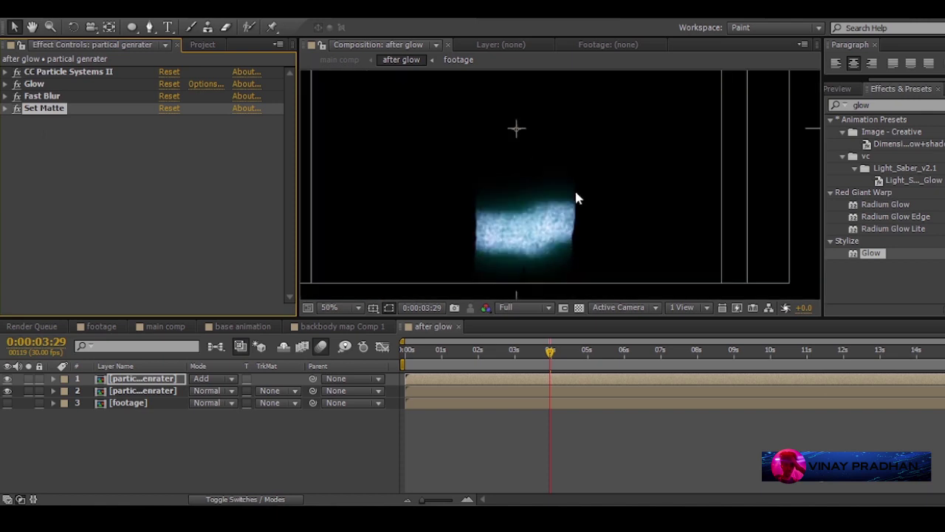
# In main comp, find the Roughen Edges effect and apply it to the after glow layer.
pyautogui.click(165, 326)
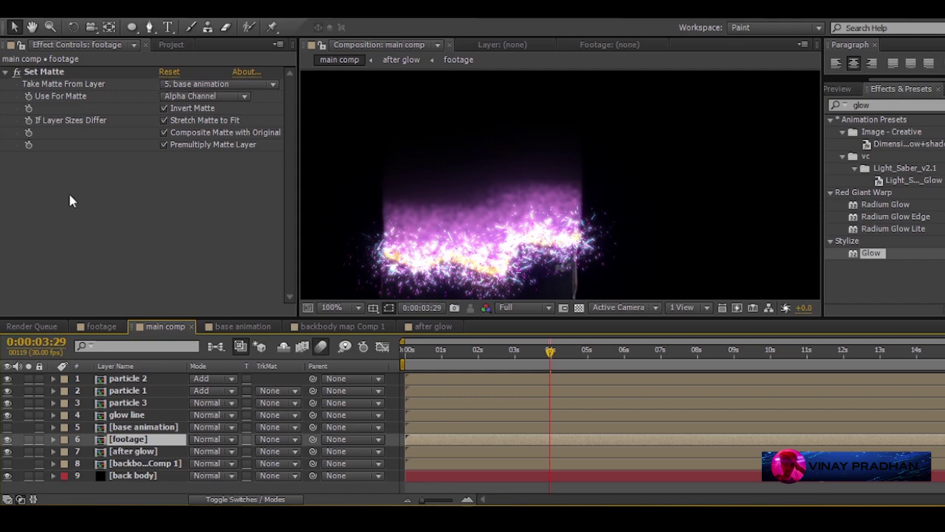
pyautogui.click(6, 72)
pyautogui.click(121, 451)
pyautogui.click(886, 105)
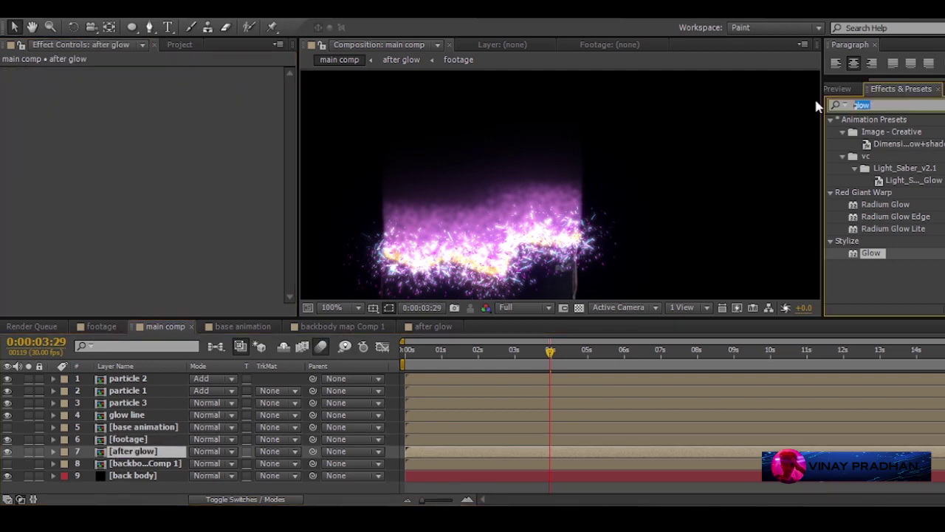
pyautogui.write('rough')
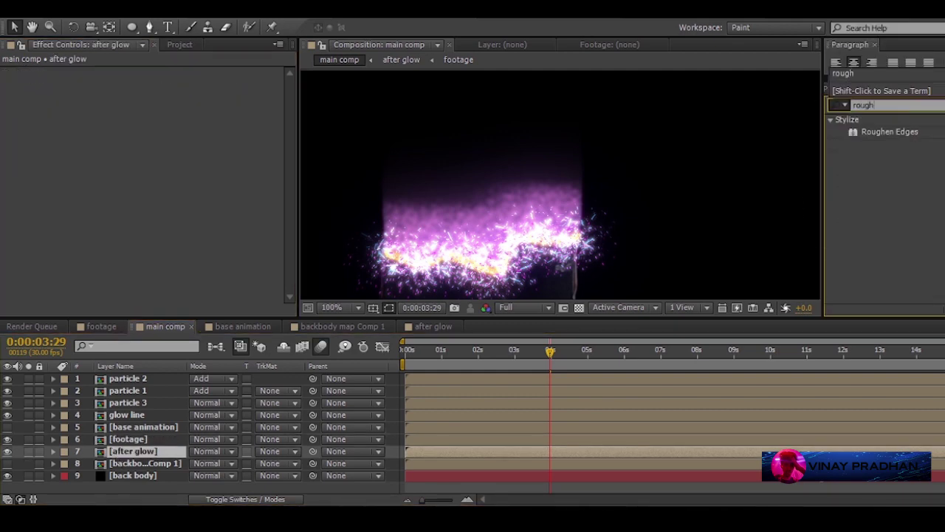
pyautogui.doubleClick(889, 131)
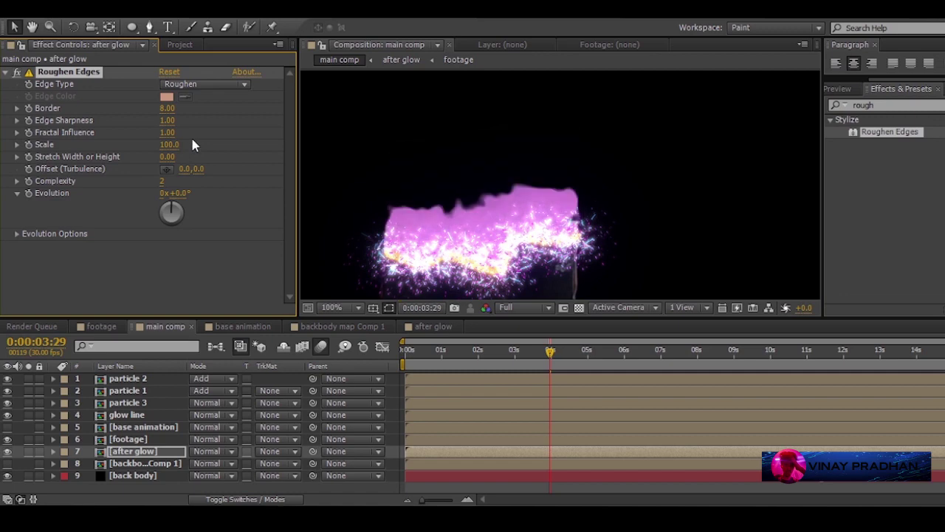
# Set the after glow layer's Roughen Edges Edge Sharpness to 0 and Border to 12.40.
pyautogui.moveTo(169, 123); pyautogui.dragTo(134, 112)
pyautogui.moveTo(56, 110); pyautogui.dragTo(53, 118)
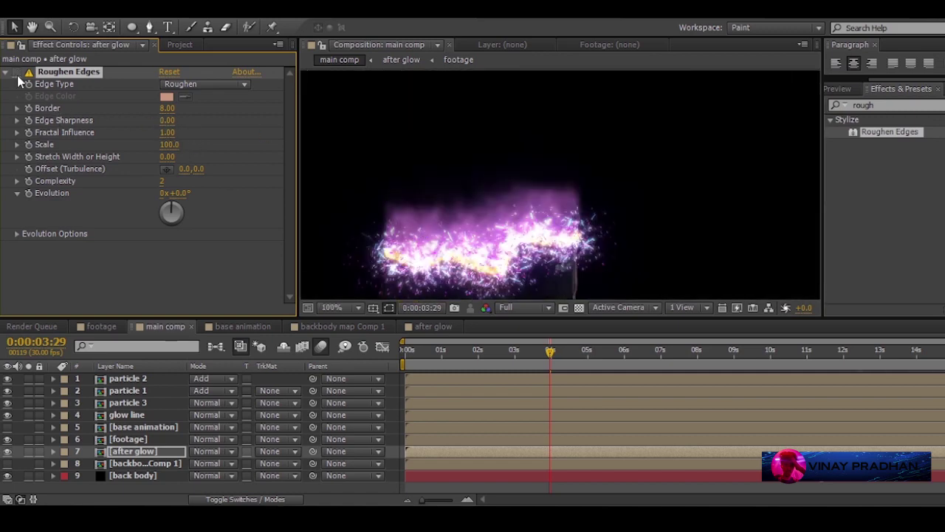
pyautogui.moveTo(168, 108); pyautogui.dragTo(205, 119)
pyautogui.scroll(-3, 545, 108)
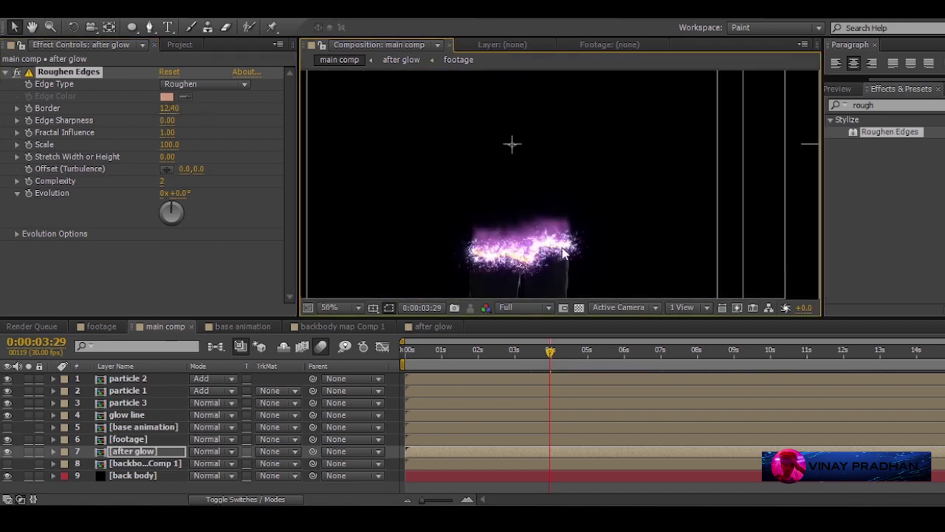
# In the after glow composition, try Normal blending on the upper particle layer, and set both particle layers to Add.
pyautogui.doubleClick(489, 255)
pyautogui.scroll(-2, 490, 258)
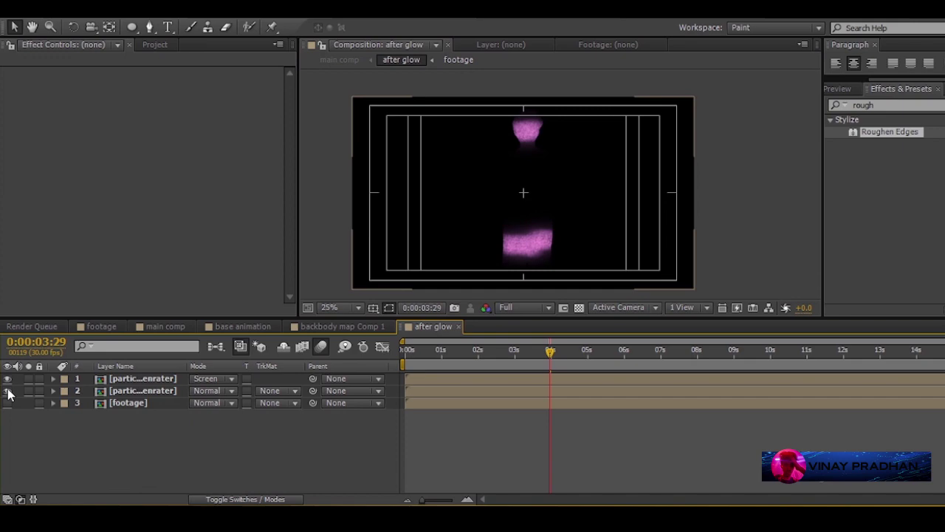
pyautogui.click(143, 378)
pyautogui.click(212, 378)
pyautogui.click(245, 59)
pyautogui.press('t')
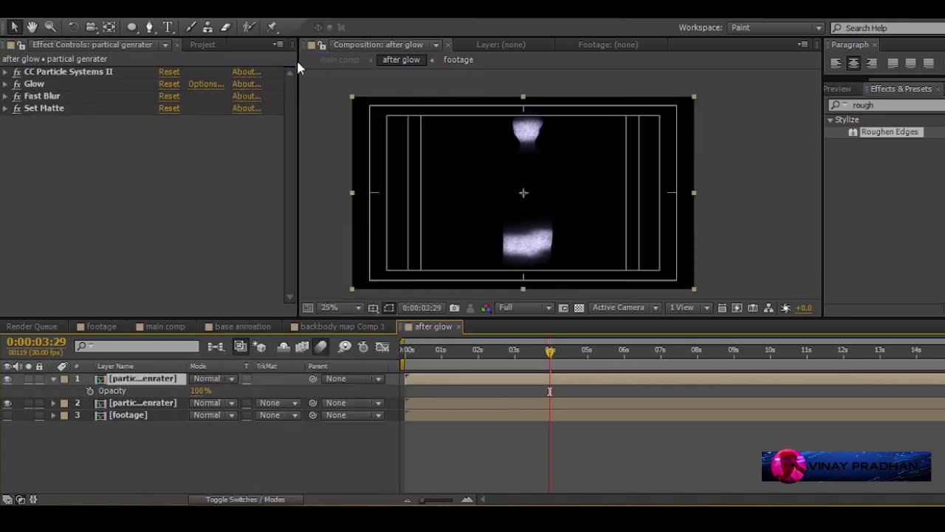
pyautogui.click(163, 392)
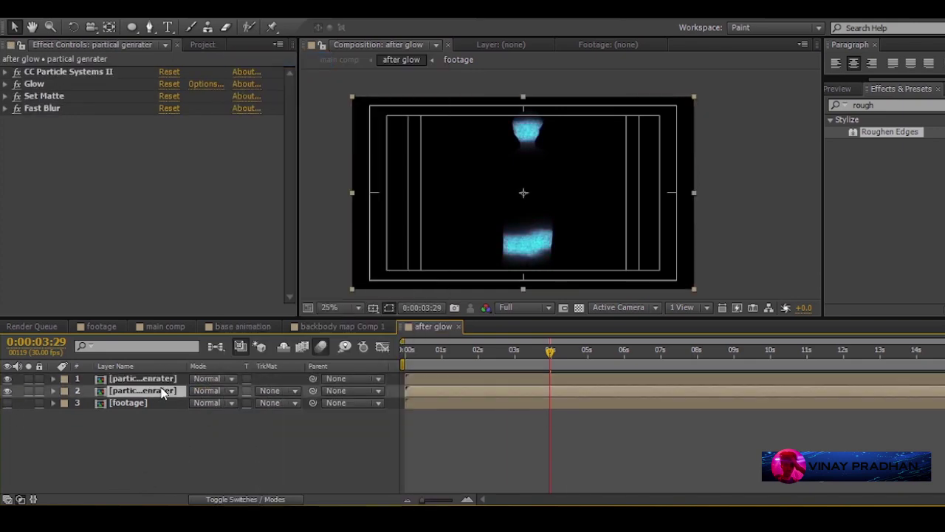
pyautogui.click(212, 378)
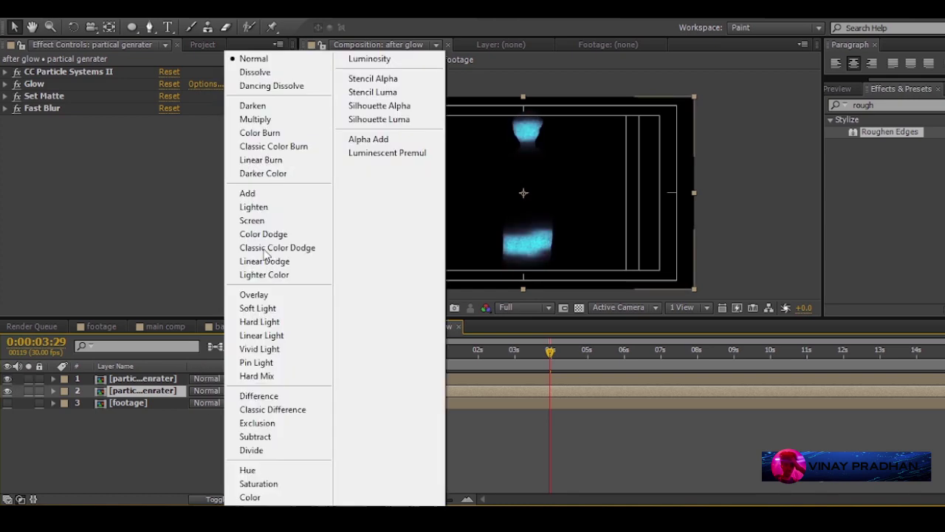
pyautogui.click(247, 198)
pyautogui.click(188, 390)
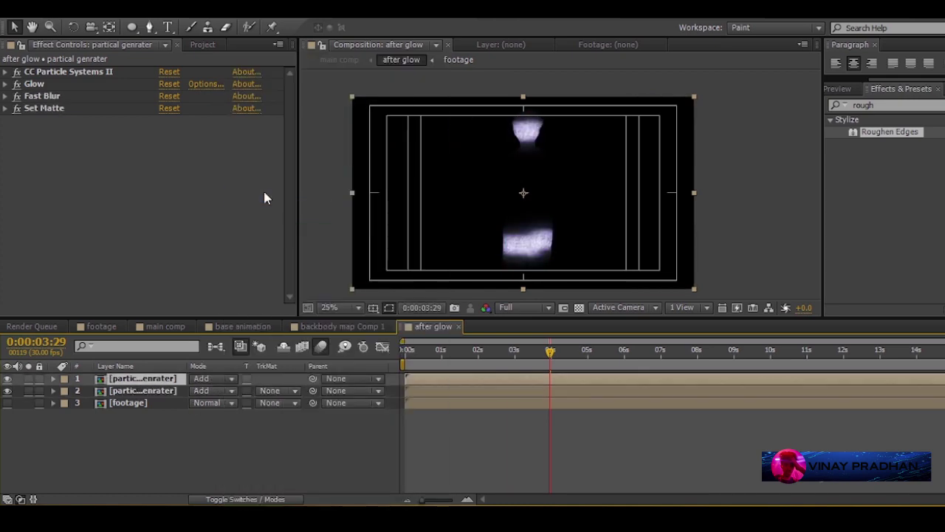
# Return to main comp and inspect the combined glow at 0:00:04:05 and 0:00:03:15.
pyautogui.scroll(1, 574, 200)
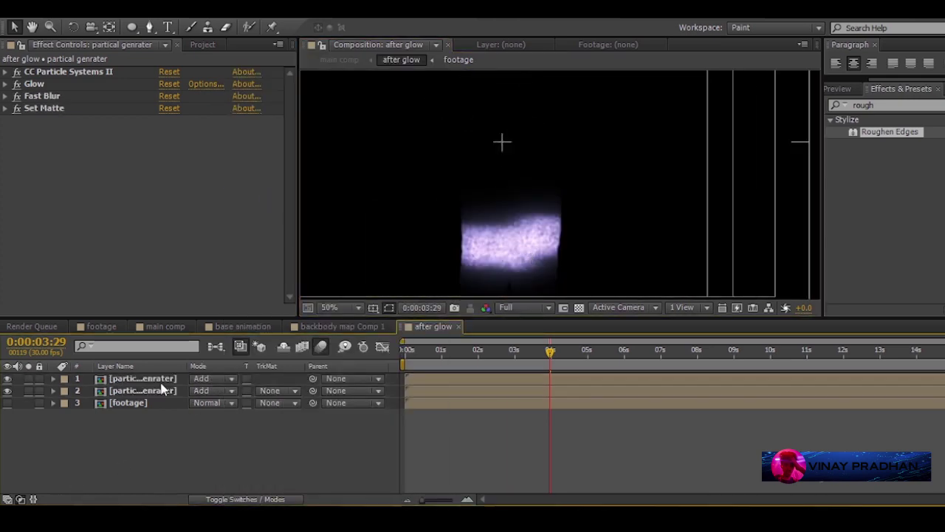
pyautogui.scroll(-1, 485, 263)
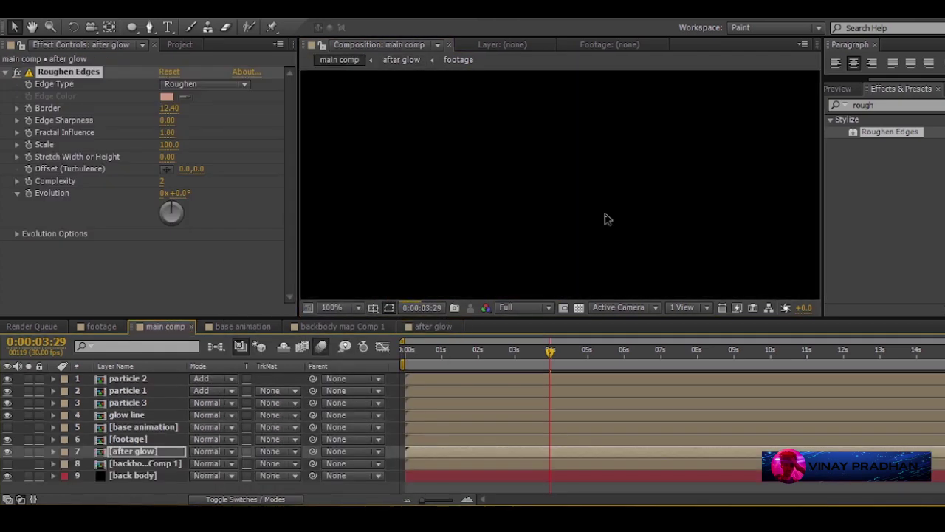
pyautogui.scroll(1, 562, 177)
pyautogui.scroll(-1, 561, 177)
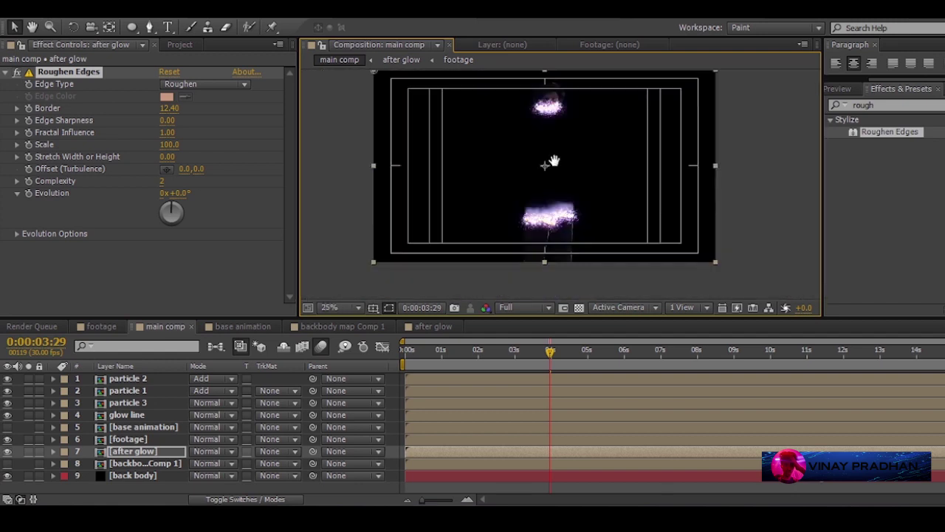
pyautogui.click(558, 351)
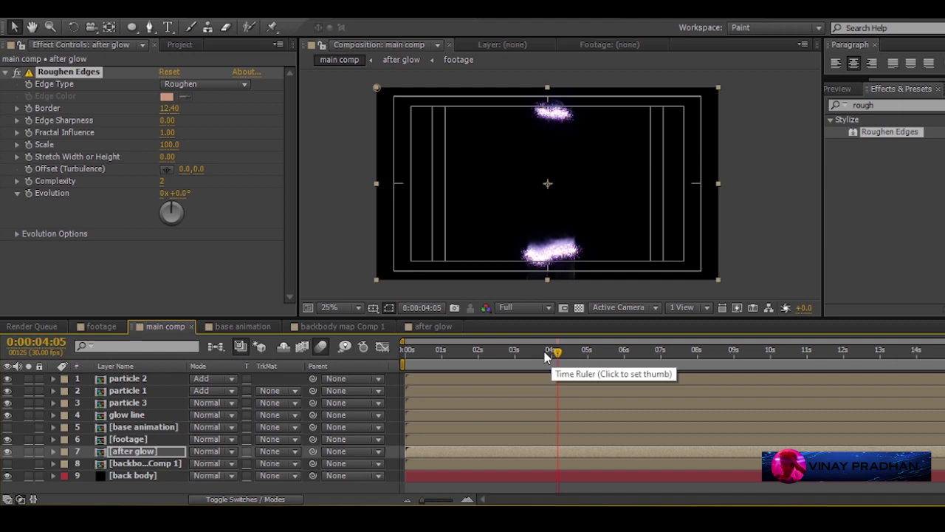
pyautogui.click(534, 353)
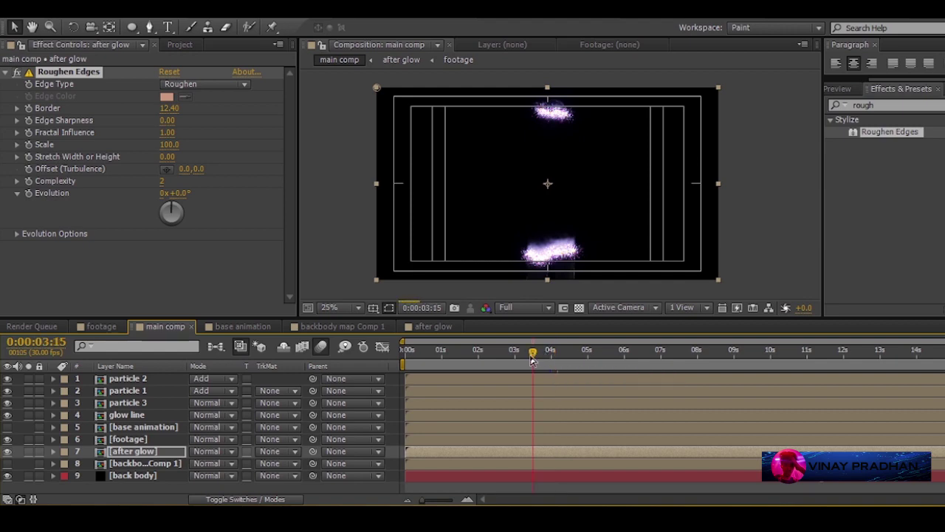
pyautogui.scroll(3, 544, 224)
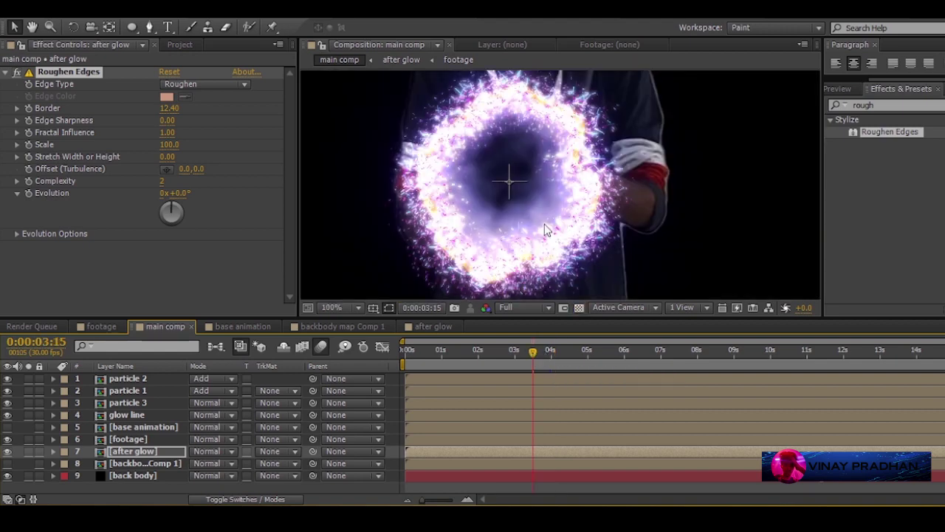
# Turn on the transparency grid for main comp and frame the figure in the view.
pyautogui.click(580, 309)
pyautogui.scroll(-3, 568, 170)
pyautogui.scroll(2, 569, 170)
# Review the effects on the particle and glow line layers, toggling the glow line's visibility to compare.
pyautogui.click(70, 489)
pyautogui.click(151, 379)
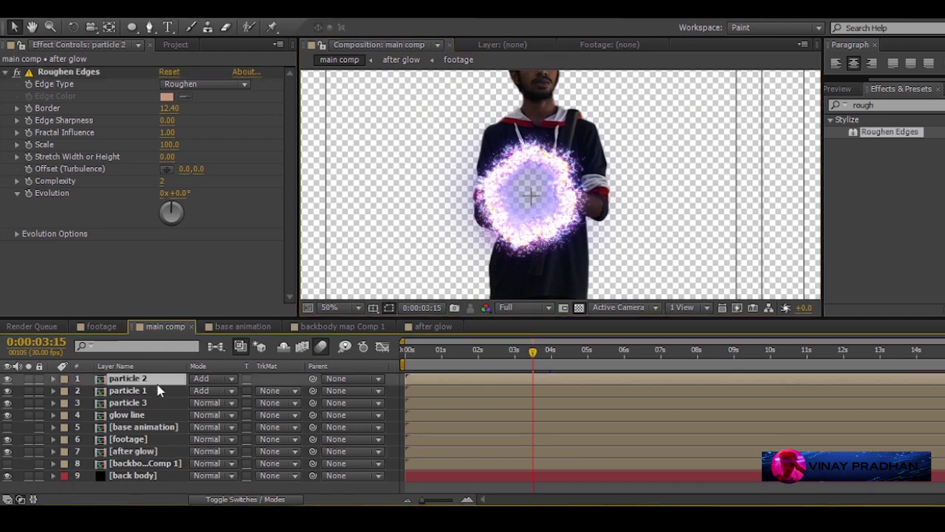
pyautogui.click(154, 403)
pyautogui.click(152, 416)
pyautogui.click(6, 415)
pyautogui.click(6, 415)
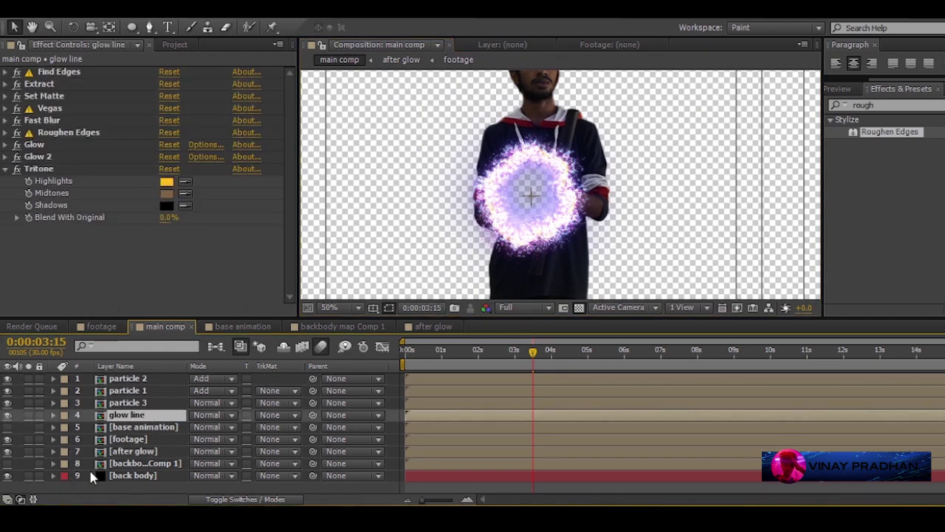
pyautogui.click(91, 493)
pyautogui.click(7, 417)
# Create an adjustment layer in main comp and rename it "controls".
pyautogui.rightClick(130, 332)
pyautogui.moveTo(341, 342)
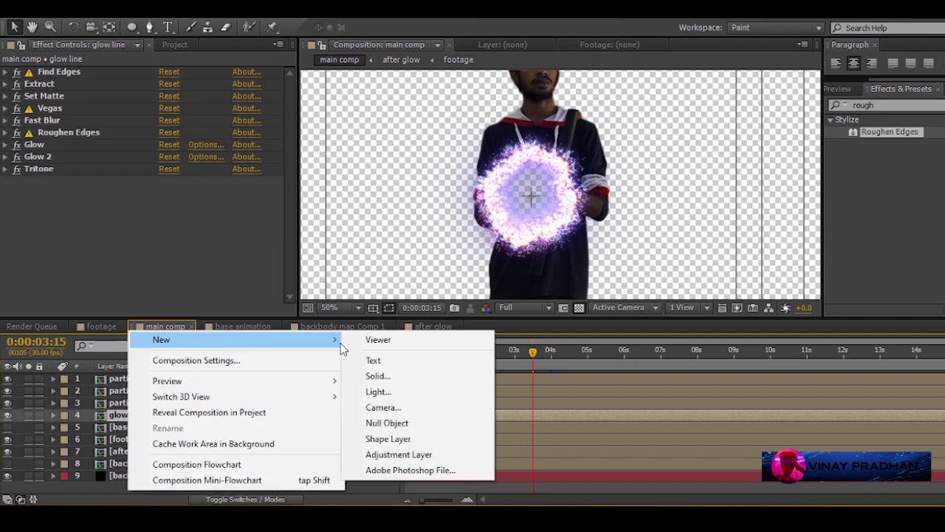
pyautogui.click(399, 454)
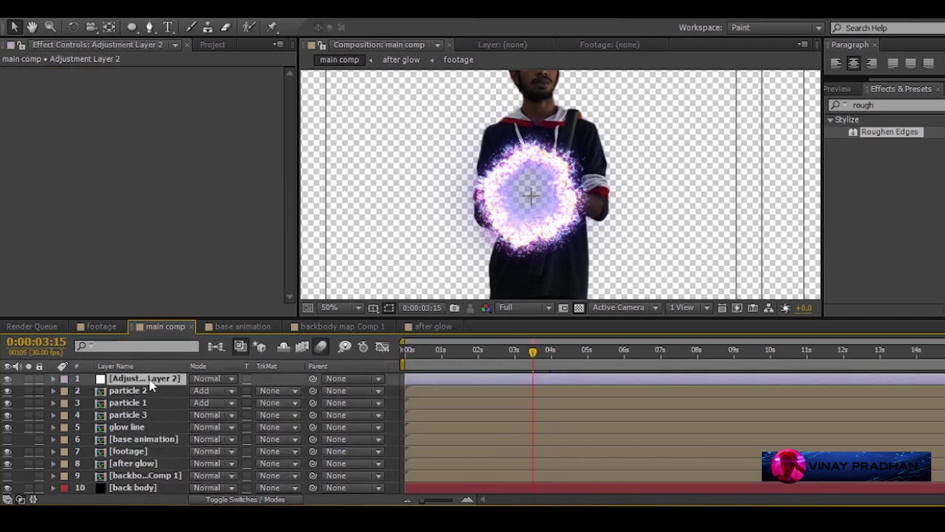
pyautogui.press('Return')
pyautogui.write('contr')
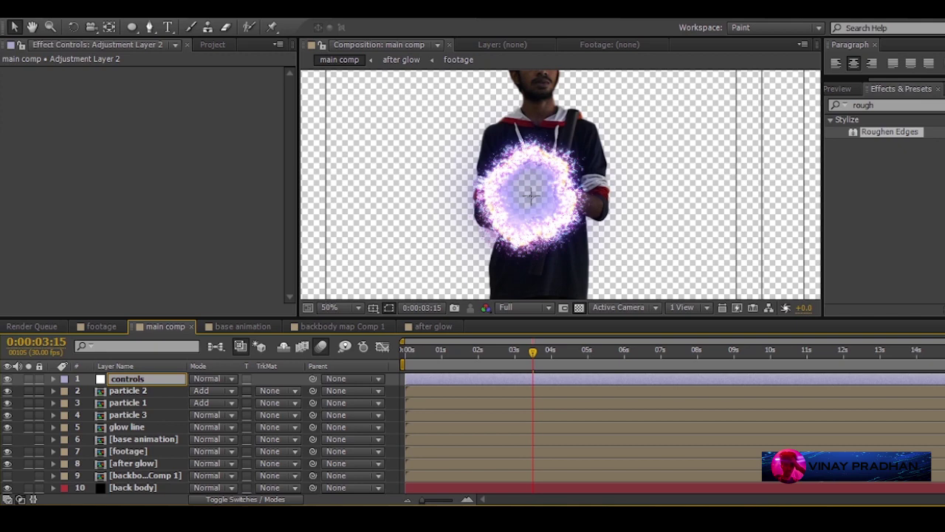
pyautogui.write('ols')
pyautogui.click(164, 402)
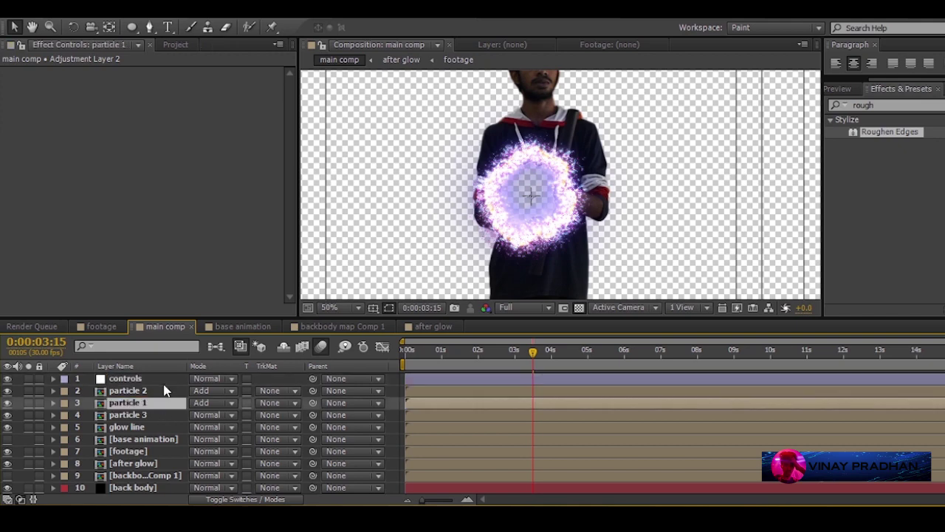
# Make the controls layer a guide layer.
pyautogui.click(137, 380)
pyautogui.rightClick(137, 379)
pyautogui.click(175, 167)
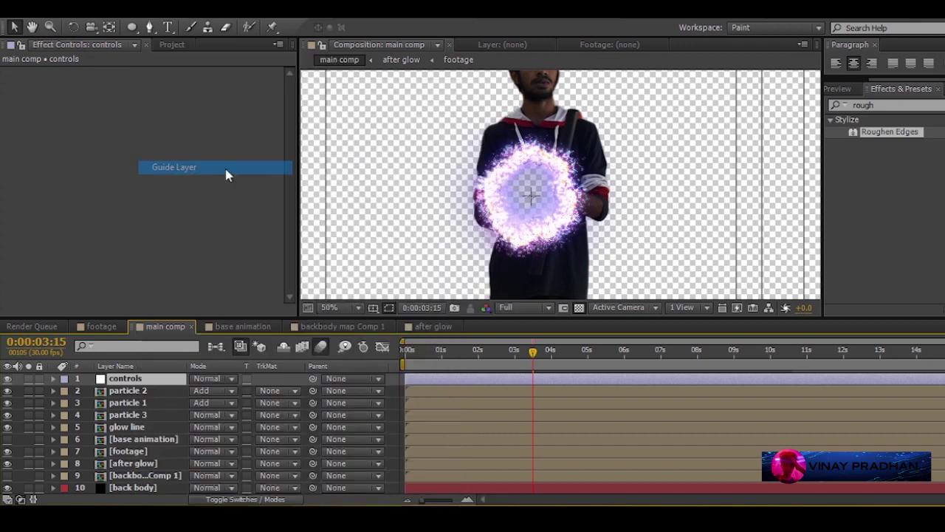
# Add a Point Control expression effect to the controls layer.
pyautogui.click(146, 19)
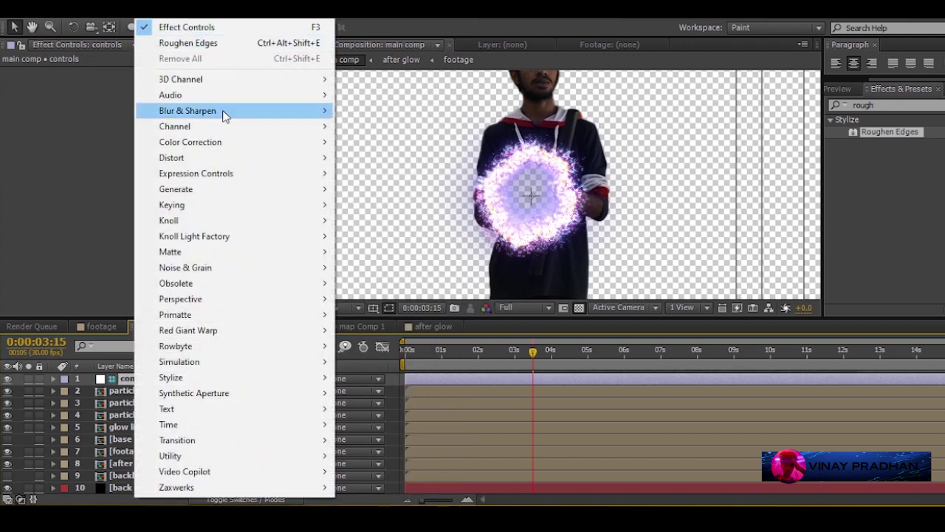
pyautogui.moveTo(225, 116)
pyautogui.moveTo(254, 177)
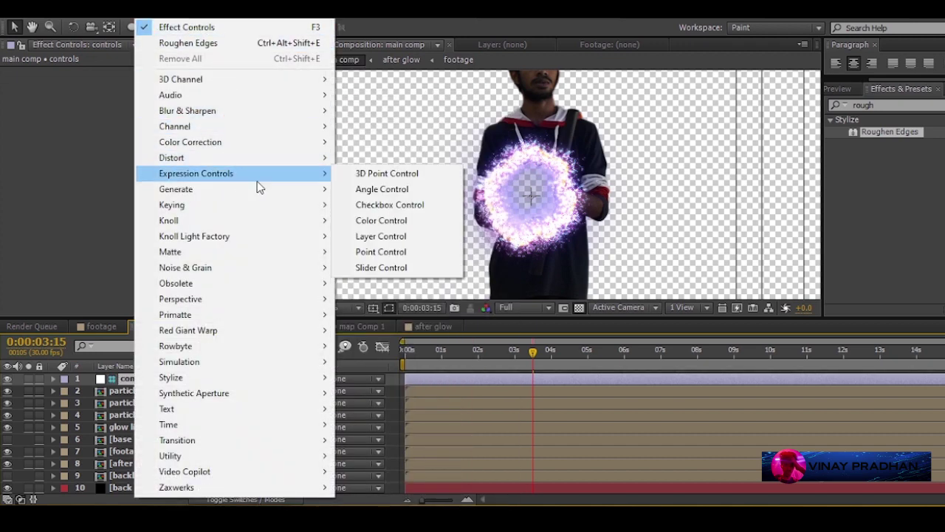
pyautogui.click(417, 251)
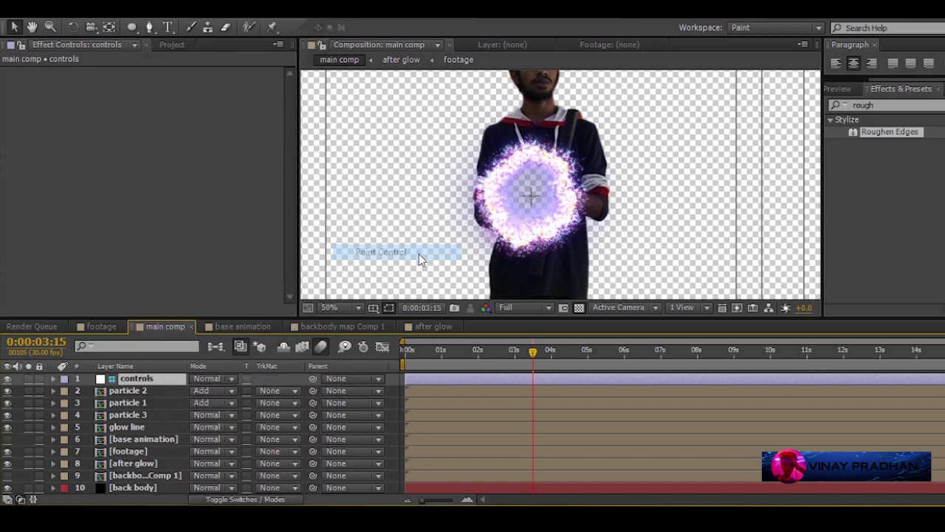
# Link the position of Shape Layer 1 in base animation to the Point Control's Point with an expression.
pyautogui.click(251, 326)
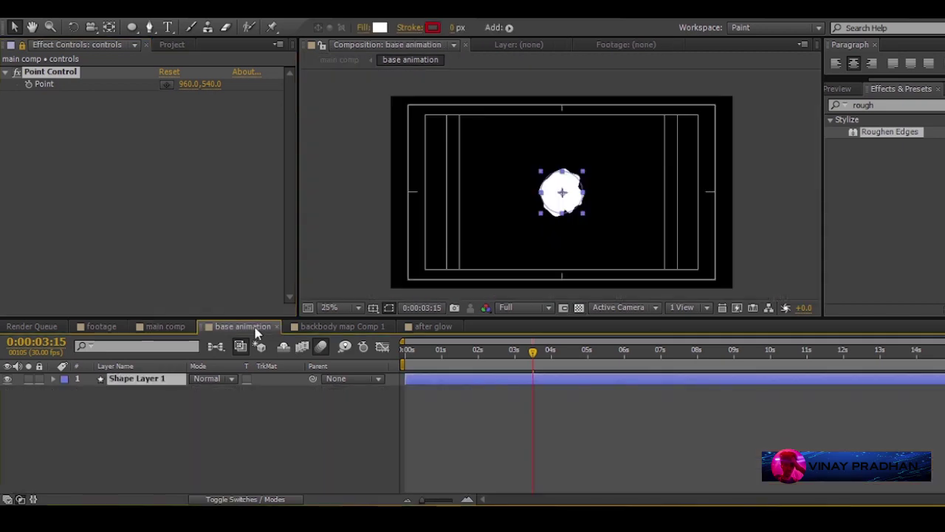
pyautogui.click(55, 379)
pyautogui.click(55, 379)
pyautogui.press('p')
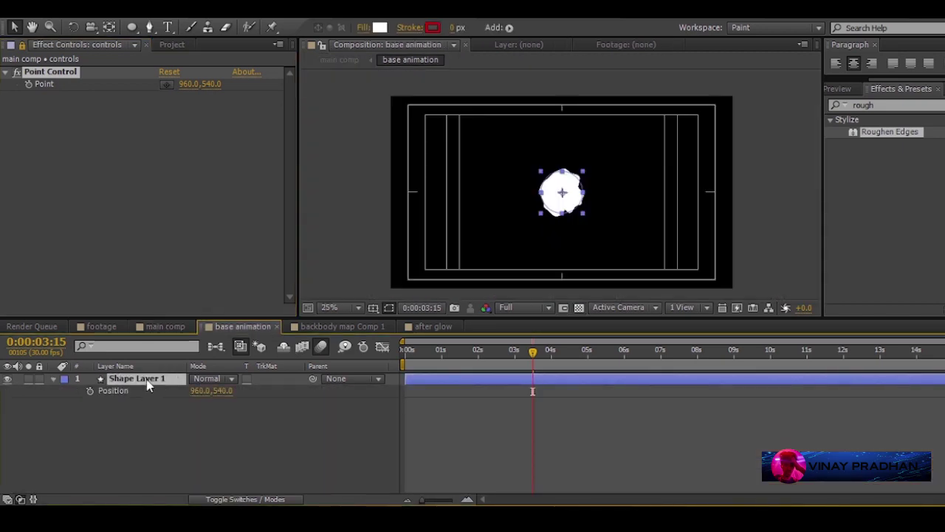
pyautogui.keyDown('alt'); pyautogui.click(90, 391); pyautogui.keyUp('alt')
pyautogui.moveTo(230, 402); pyautogui.dragTo(55, 87)
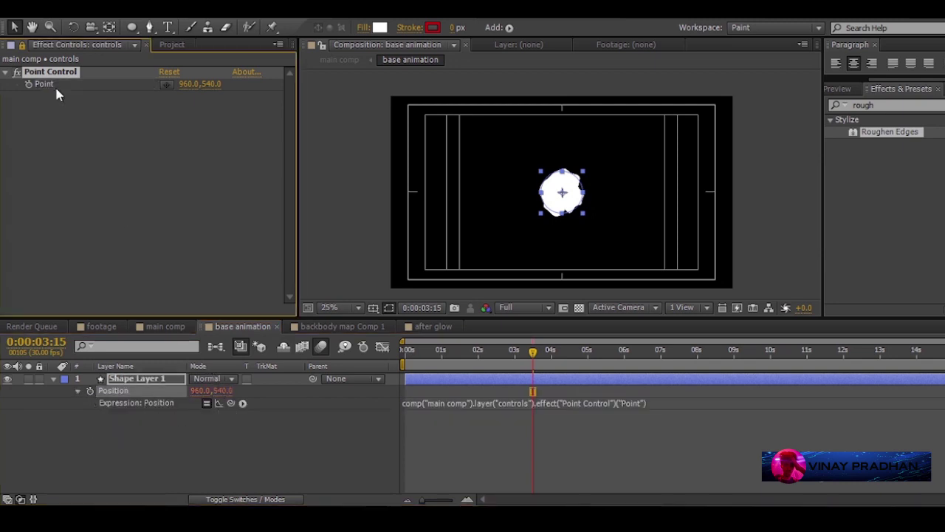
pyautogui.click(59, 113)
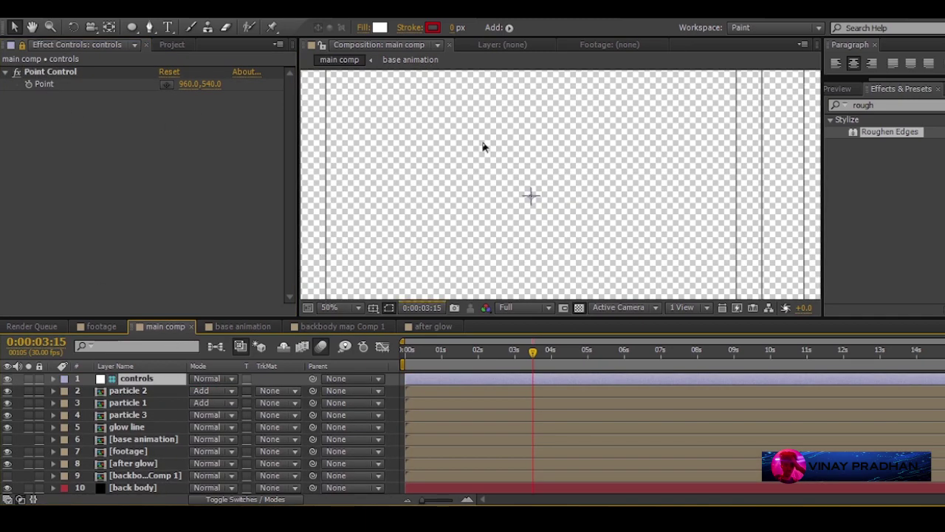
# Place the Point Control's point on the figure's shoulder in main comp, at about 1112, 346.
pyautogui.click(166, 85)
pyautogui.click(585, 127)
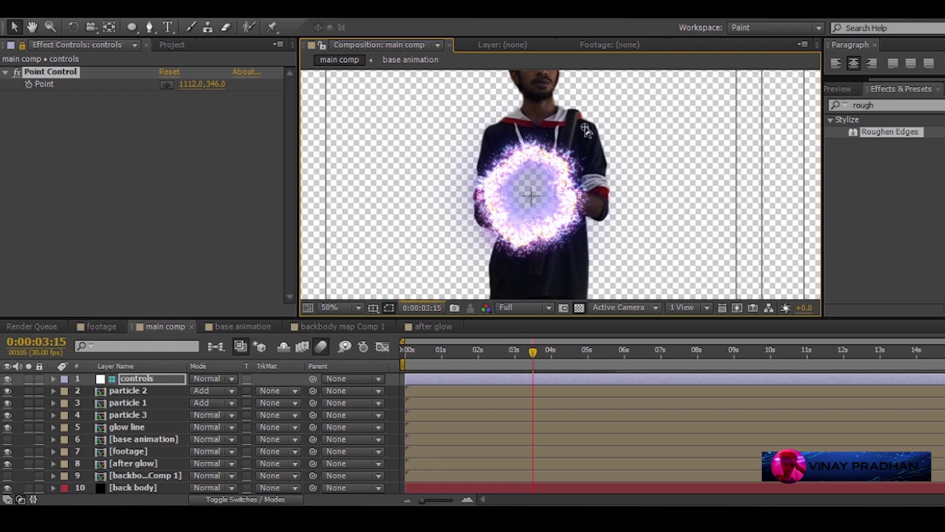
pyautogui.scroll(-1, 627, 183)
pyautogui.scroll(1, 626, 182)
# Add a Slider Control to the controls layer and rename it "animation".
pyautogui.click(221, 133)
pyautogui.click(157, 12)
pyautogui.moveTo(260, 210)
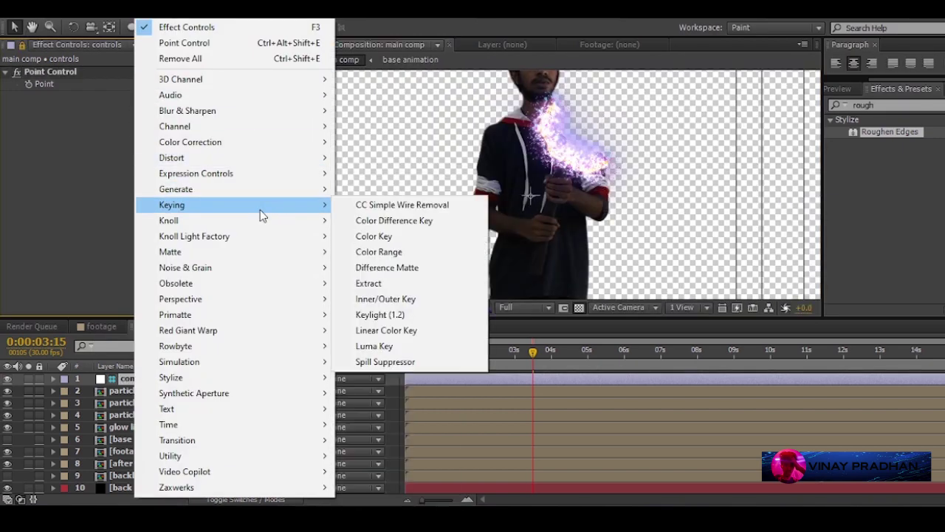
pyautogui.moveTo(318, 172)
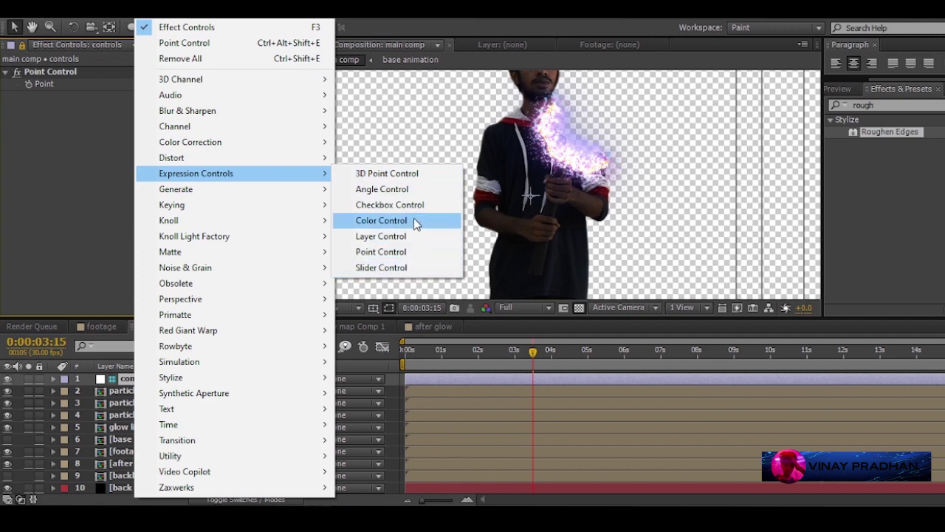
pyautogui.click(410, 268)
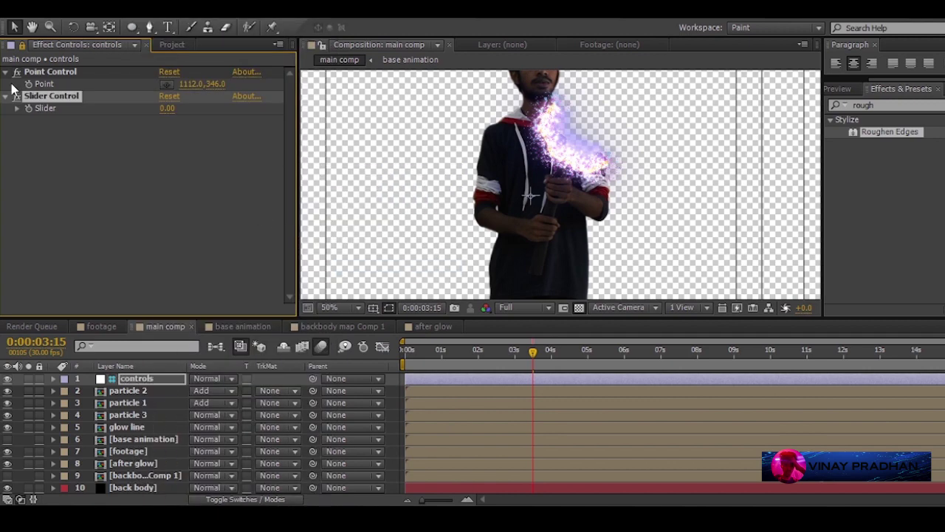
pyautogui.press('Return')
pyautogui.write('animat')
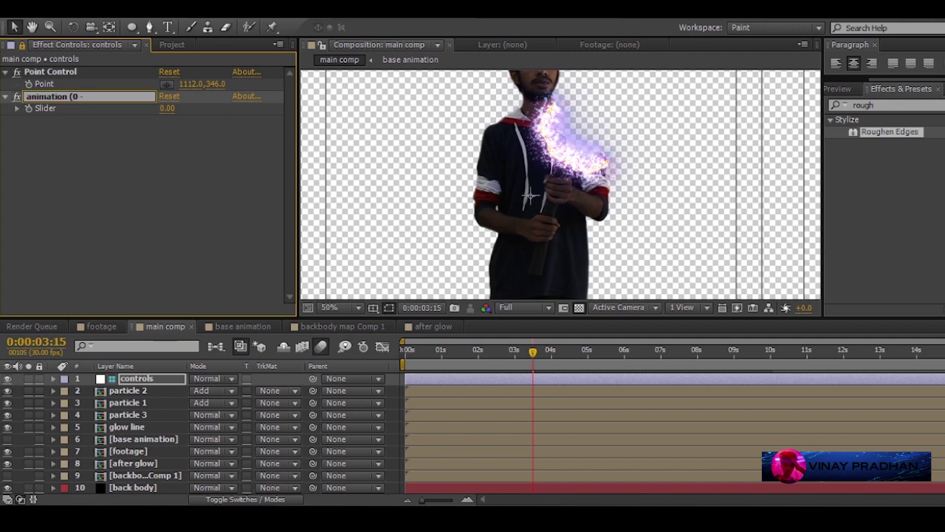
pyautogui.write('ion')
pyautogui.press('Return')
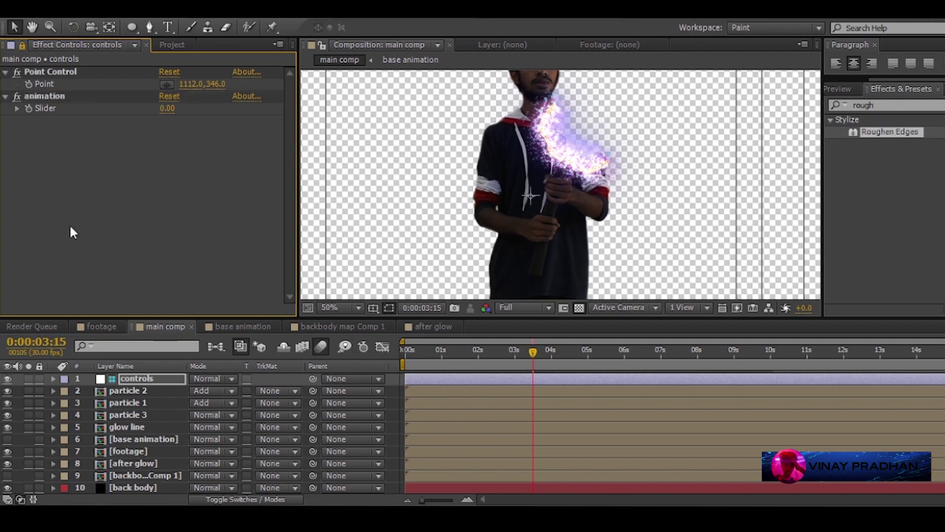
# Link Shape Layer 1's scale in base animation to the animation slider by expression and set the slider to 53.
pyautogui.click(243, 325)
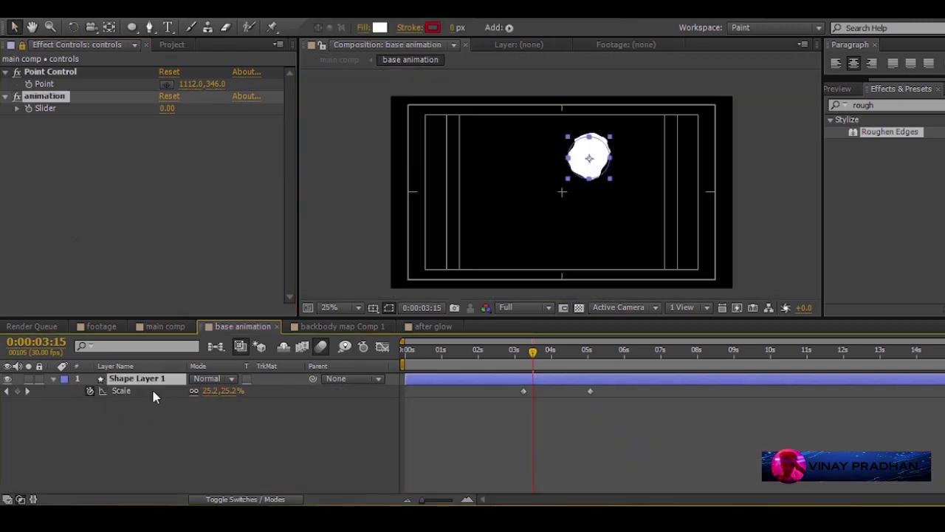
pyautogui.keyDown('alt'); pyautogui.click(89, 390); pyautogui.keyUp('alt')
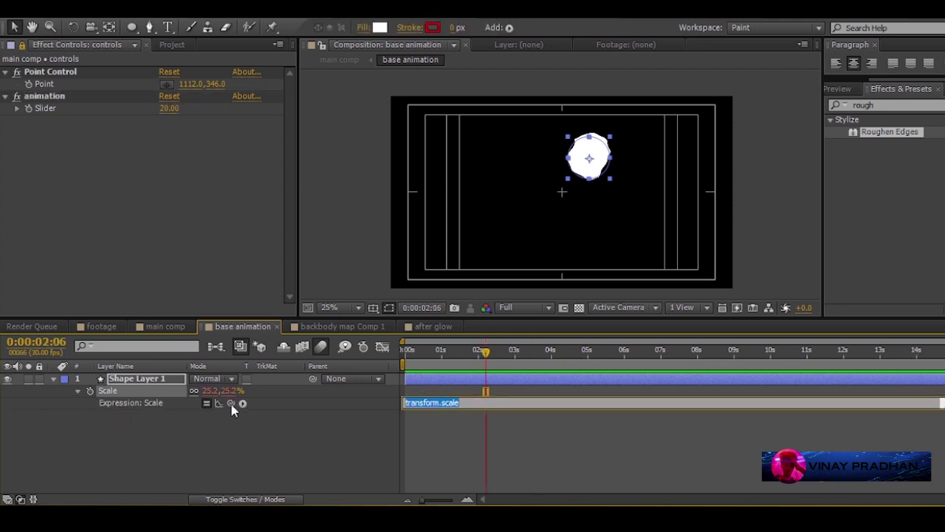
pyautogui.moveTo(232, 405); pyautogui.dragTo(42, 111)
pyautogui.moveTo(169, 109)
pyautogui.mouseDown()
pyautogui.moveTo(185, 116)
pyautogui.moveTo(169, 119)
pyautogui.mouseUp()
# Set the animation slider to 14 in main comp and inspect the figure.
pyautogui.click(169, 327)
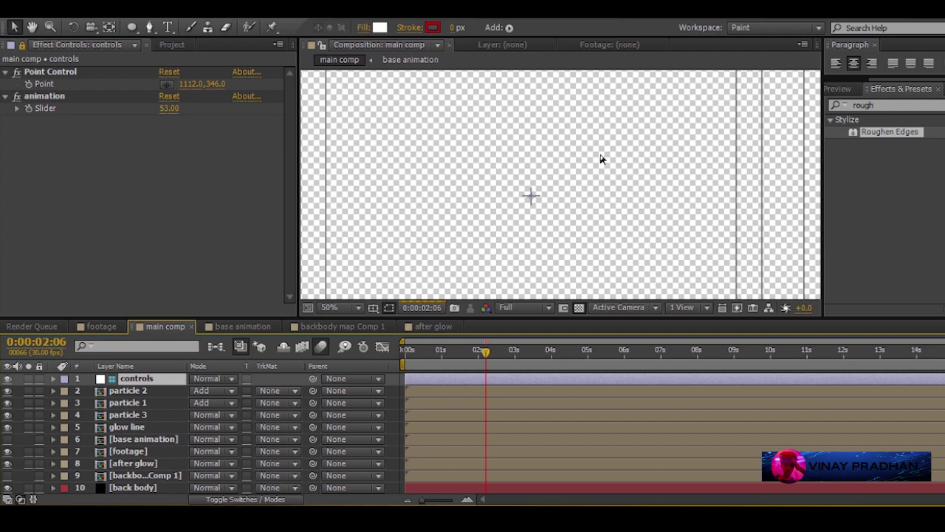
pyautogui.scroll(-1, 601, 158)
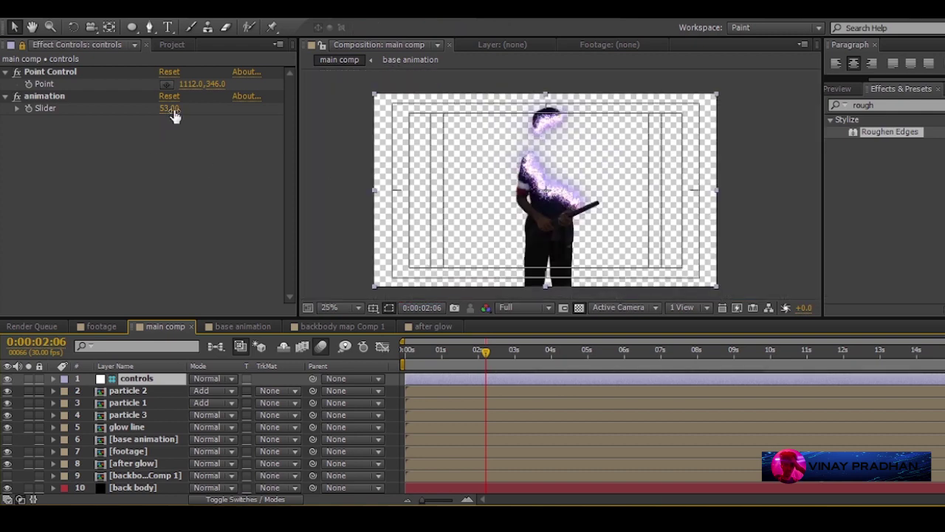
pyautogui.moveTo(172, 110); pyautogui.dragTo(140, 109)
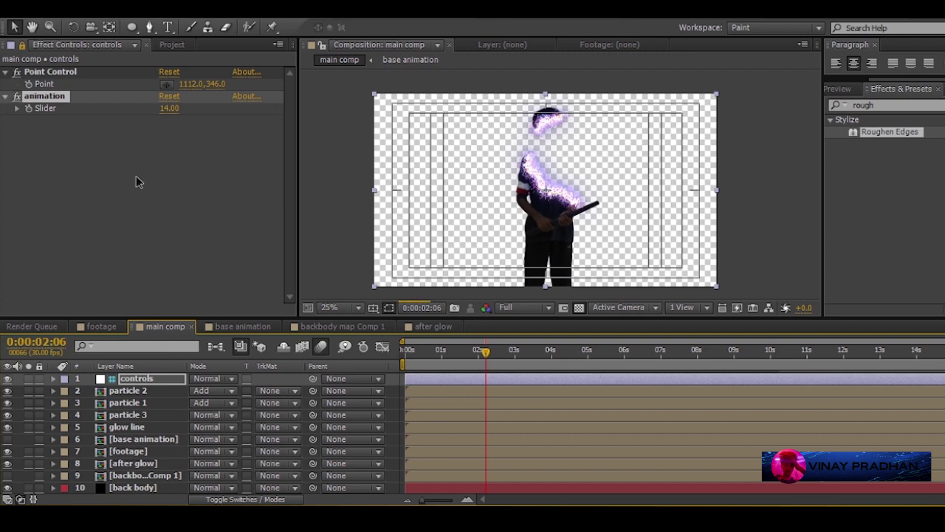
pyautogui.click(135, 177)
pyautogui.press('.')
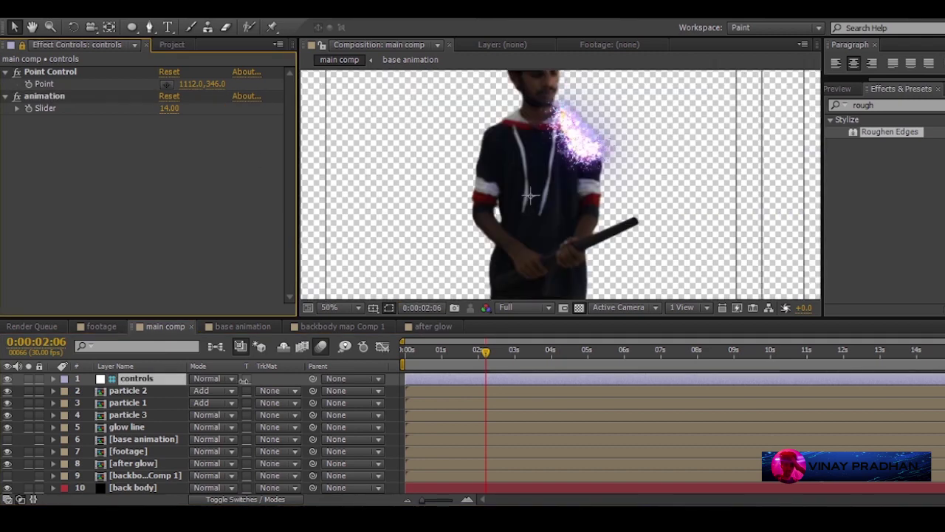
# Hide the three particle layers and frame the glow line at the figure's shoulder.
pyautogui.click(7, 391)
pyautogui.scroll(2, 577, 138)
pyautogui.scroll(-1, 577, 138)
pyautogui.moveTo(584, 107); pyautogui.dragTo(542, 198)
pyautogui.scroll(-1, 554, 157)
pyautogui.scroll(2, 553, 157)
# Add another Slider Control to the controls layer and rename it "line turbulence".
pyautogui.rightClick(111, 207)
pyautogui.moveTo(222, 182)
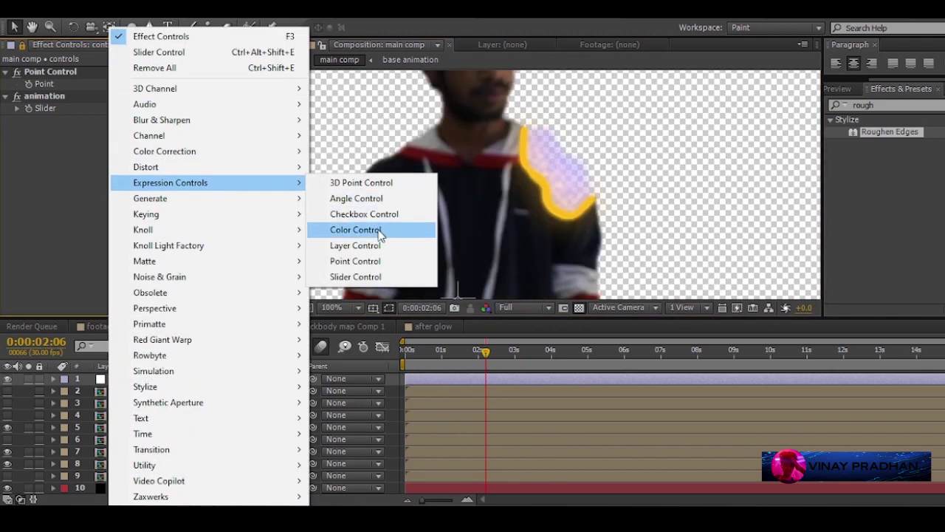
pyautogui.click(376, 277)
pyautogui.press('Return')
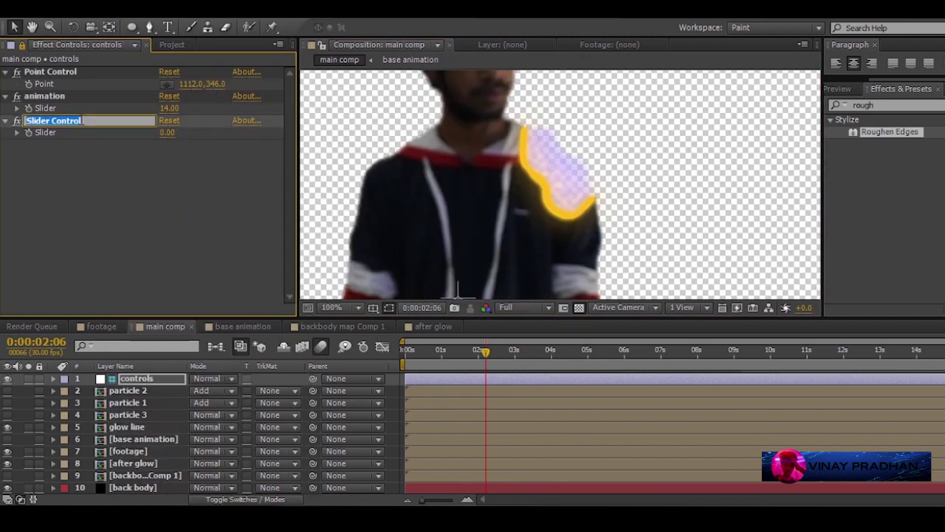
pyautogui.write('line')
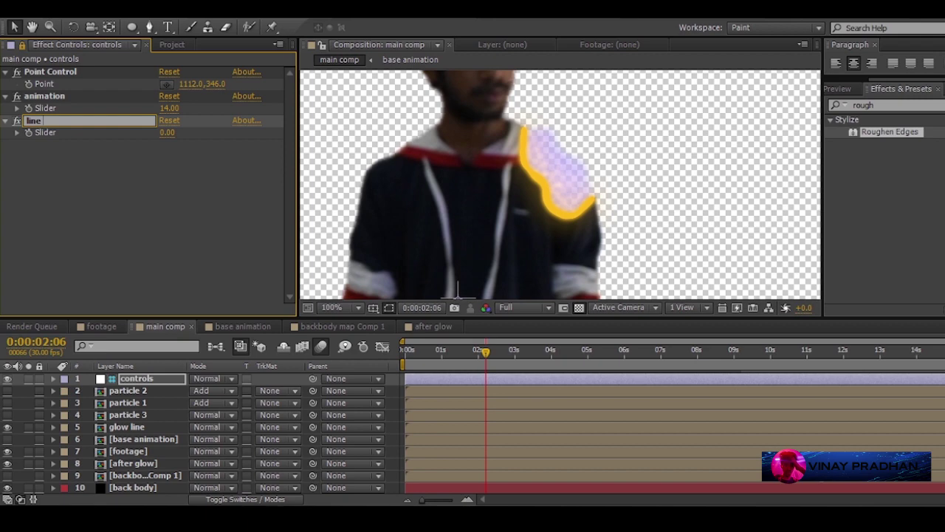
pyautogui.write(' turbulence')
pyautogui.press('Return')
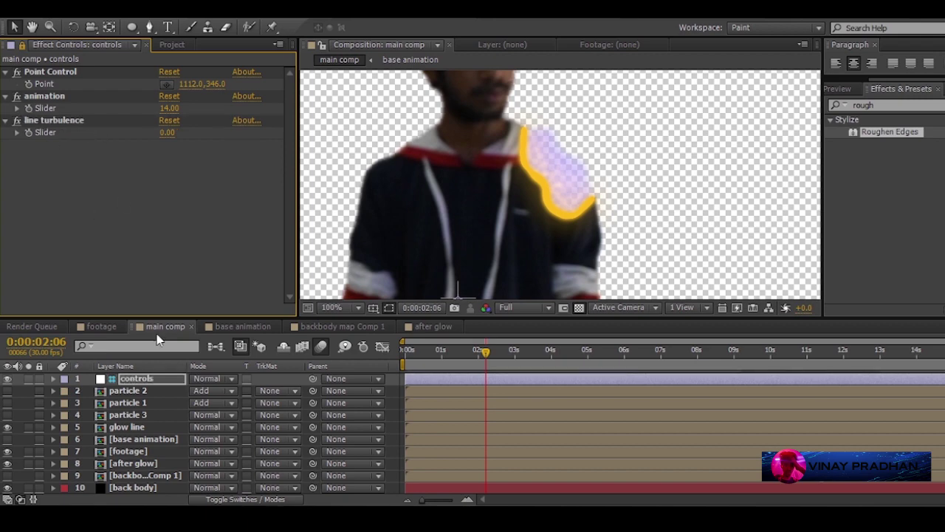
# Link the Turbulent Displace Size of Shape Layer 1 in base animation to the line turbulence slider and set the slider to 7.
pyautogui.click(243, 325)
pyautogui.click(53, 378)
pyautogui.scroll(-3, 228, 398)
pyautogui.scroll(1, 214, 414)
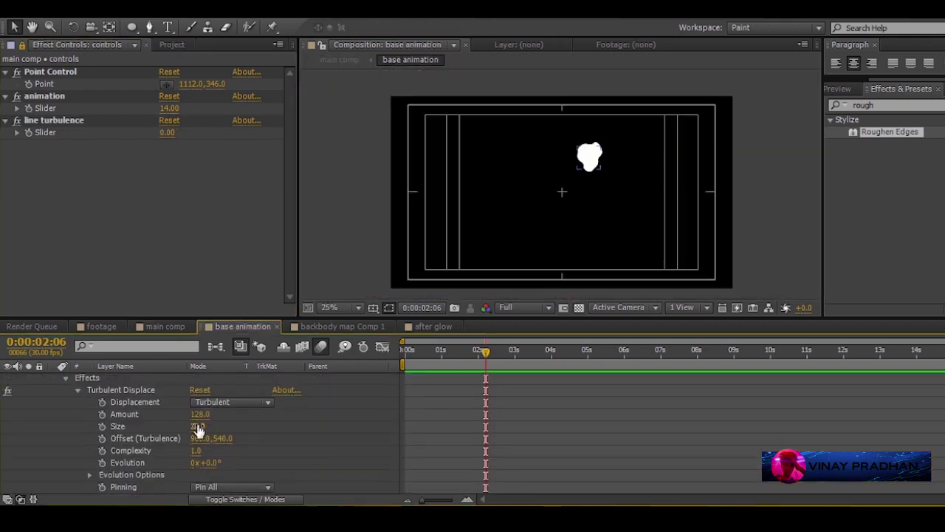
pyautogui.press('.')
pyautogui.moveTo(200, 414); pyautogui.dragTo(45, 132)
pyautogui.keyDown('alt'); pyautogui.click(102, 426); pyautogui.keyUp('alt')
pyautogui.click(49, 170)
pyautogui.moveTo(163, 133); pyautogui.dragTo(178, 138)
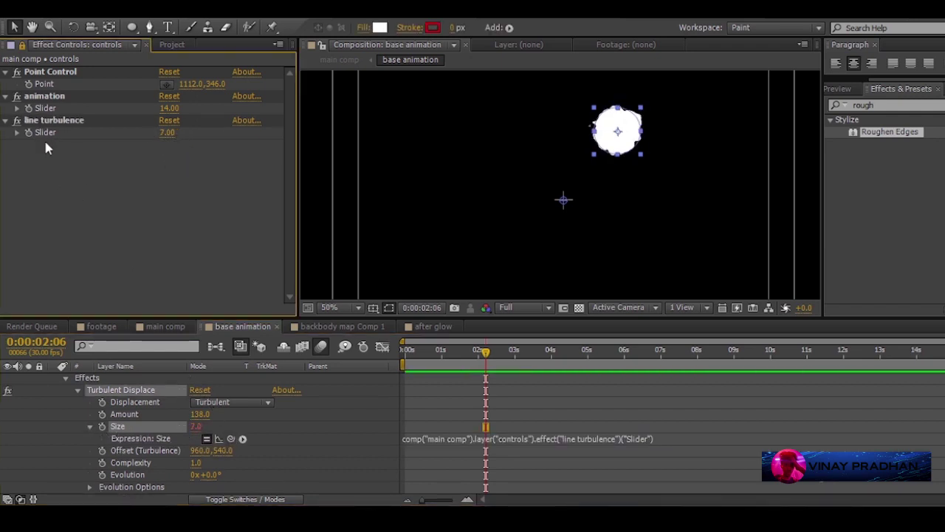
# Collapse the three control effects and return to main comp.
pyautogui.click(5, 121)
pyautogui.click(5, 96)
pyautogui.click(5, 71)
pyautogui.scroll(1, 592, 127)
pyautogui.click(170, 327)
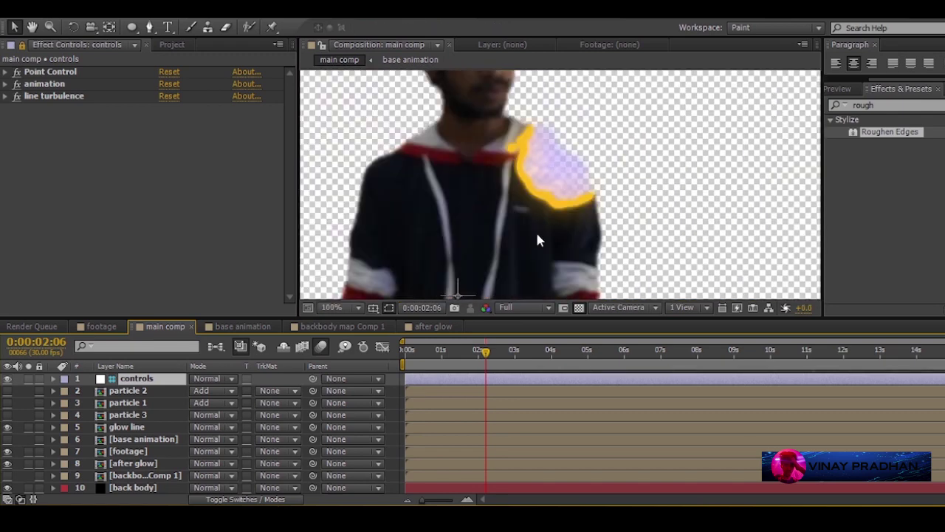
# Add a Color Control named "line color" to the controls layer and match it to the glow line's yellow.
pyautogui.rightClick(65, 177)
pyautogui.moveTo(184, 183)
pyautogui.click(307, 230)
pyautogui.press('Return')
pyautogui.write('line col')
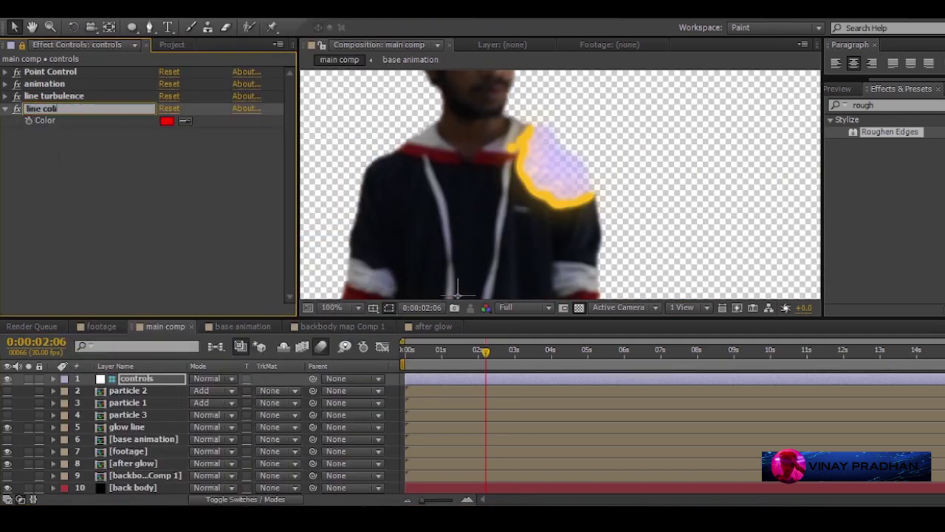
pyautogui.write('or')
pyautogui.press('Return')
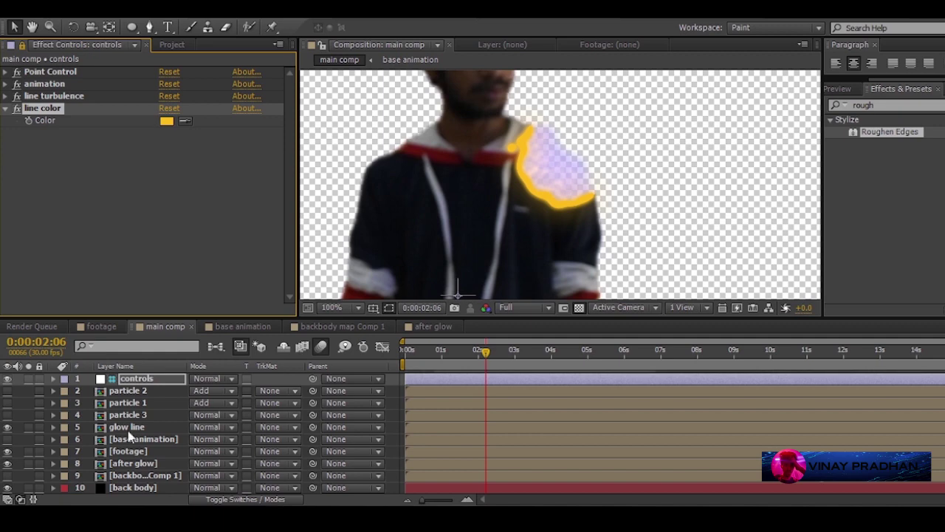
# Link the Highlights color of the glow line's Tritone effect to the line color control with an expression.
pyautogui.click(130, 428)
pyautogui.press('e')
pyautogui.scroll(-2, 77, 458)
pyautogui.click(77, 437)
pyautogui.keyDown('alt'); pyautogui.click(102, 450); pyautogui.keyUp('alt')
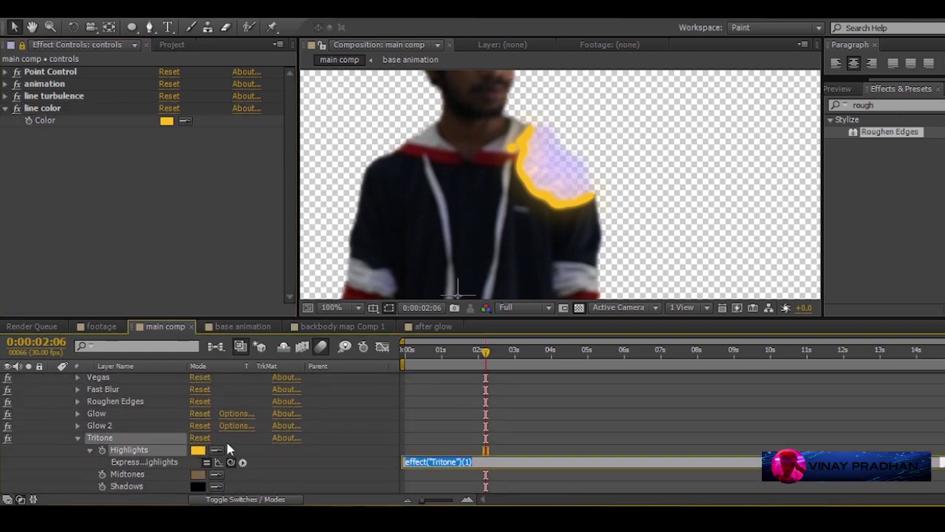
pyautogui.moveTo(219, 461); pyautogui.dragTo(47, 124)
# Try a teal line color to test the link to the glow line.
pyautogui.click(166, 121)
pyautogui.click(204, 175)
pyautogui.click(182, 167)
pyautogui.click(167, 78)
pyautogui.click(318, 79)
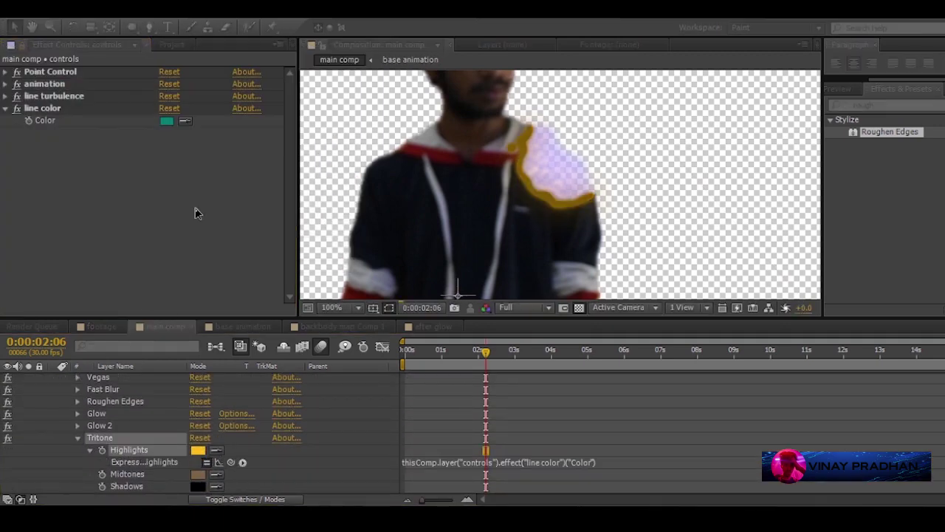
# Keyframe the animation slider from 0 to 224, solo the footage layer and scrub through the dissolve.
pyautogui.scroll(1, 563, 193)
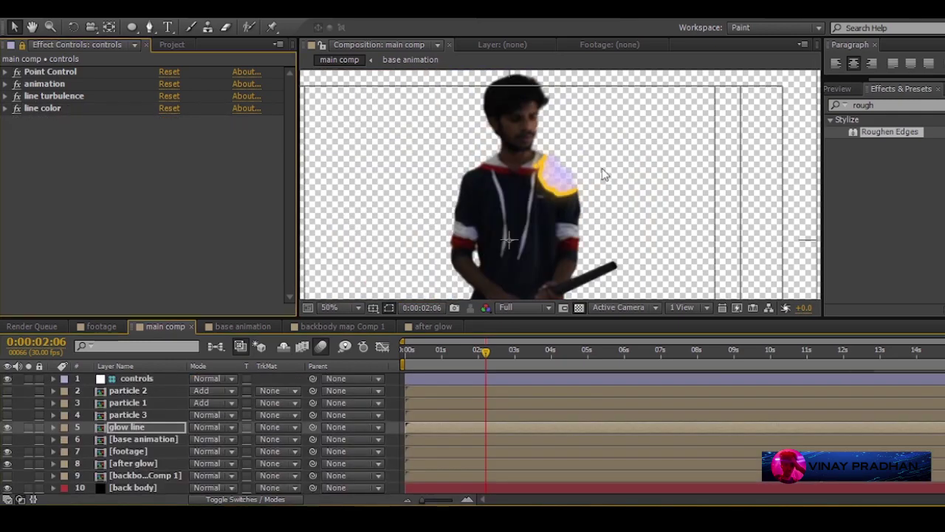
pyautogui.moveTo(600, 292); pyautogui.dragTo(535, 201)
pyautogui.scroll(-1, 559, 185)
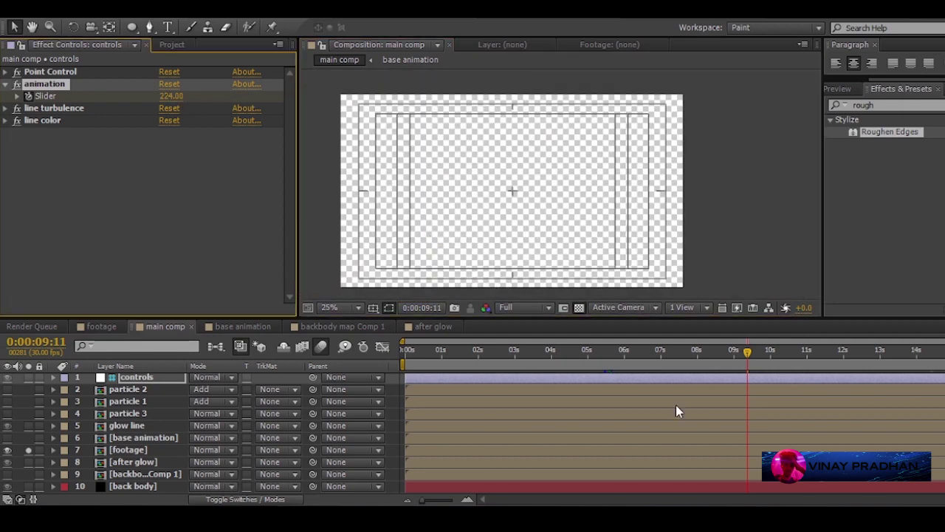
pyautogui.press('u')
pyautogui.moveTo(686, 354); pyautogui.dragTo(751, 355)
pyautogui.moveTo(709, 355); pyautogui.dragTo(762, 355)
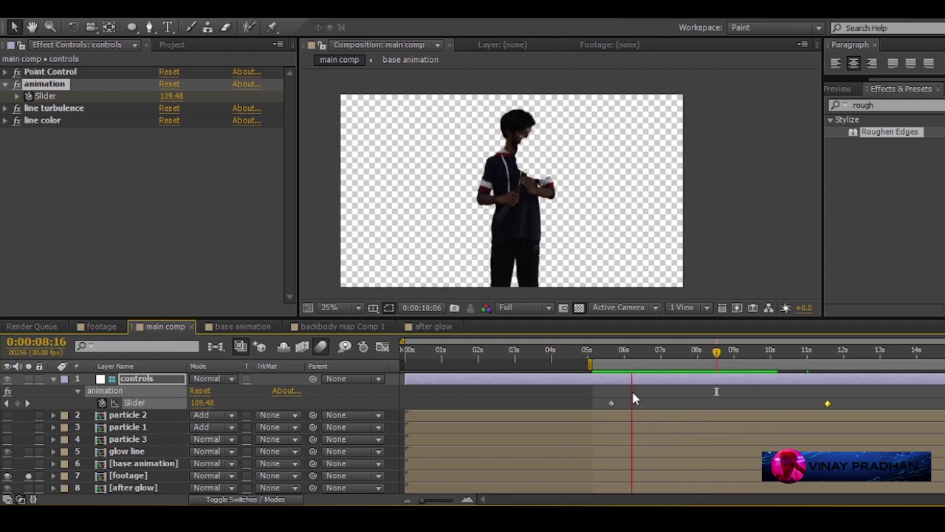
# Extend the work area start to just after 4 seconds and preview the soloed footage's dissolve.
pyautogui.moveTo(597, 356); pyautogui.dragTo(590, 359)
pyautogui.moveTo(590, 364); pyautogui.dragTo(559, 364)
pyautogui.press('KP_0')
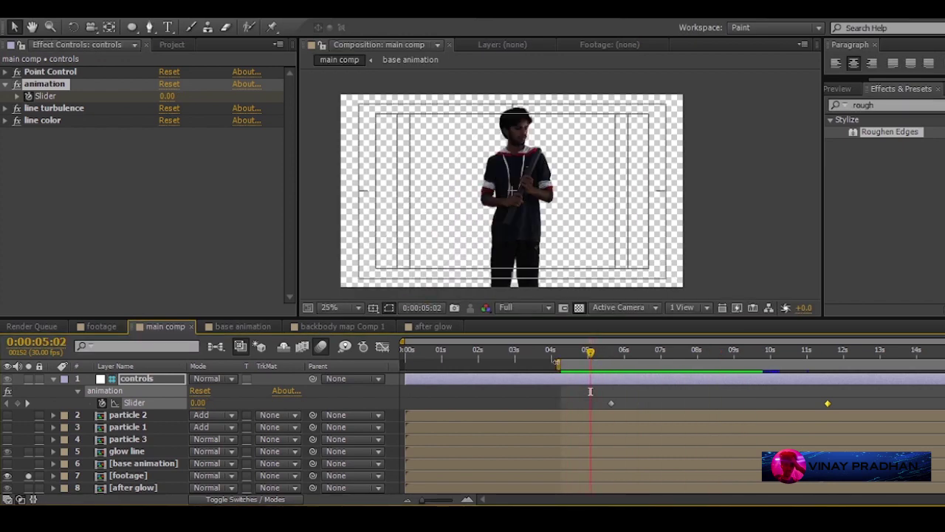
pyautogui.press('KP_0')
pyautogui.press('space')
# Move to 0:00:06:13, collapse the slider keyframes and unsolo the footage with the particle layers shown.
pyautogui.click(644, 361)
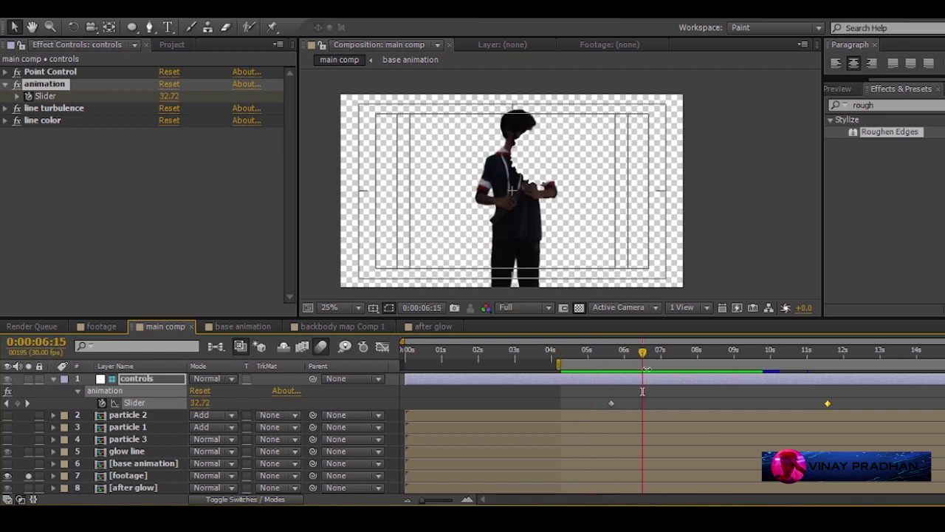
pyautogui.moveTo(646, 368); pyautogui.dragTo(644, 368)
pyautogui.press('u')
pyautogui.click(28, 450)
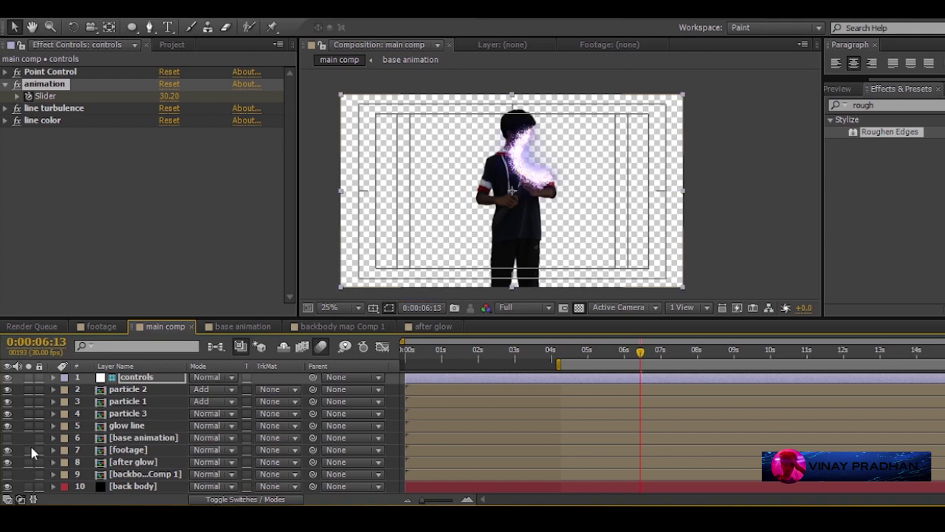
# Set the line turbulence slider to 32 and scrub between about 6 and 7 seconds to check the edge.
pyautogui.press('/')
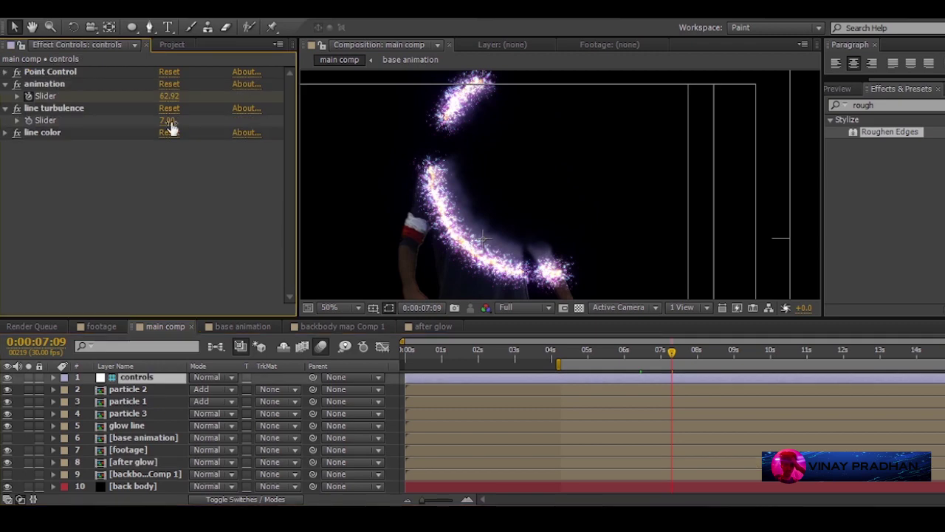
pyautogui.moveTo(170, 125); pyautogui.dragTo(186, 124)
pyautogui.click(623, 352)
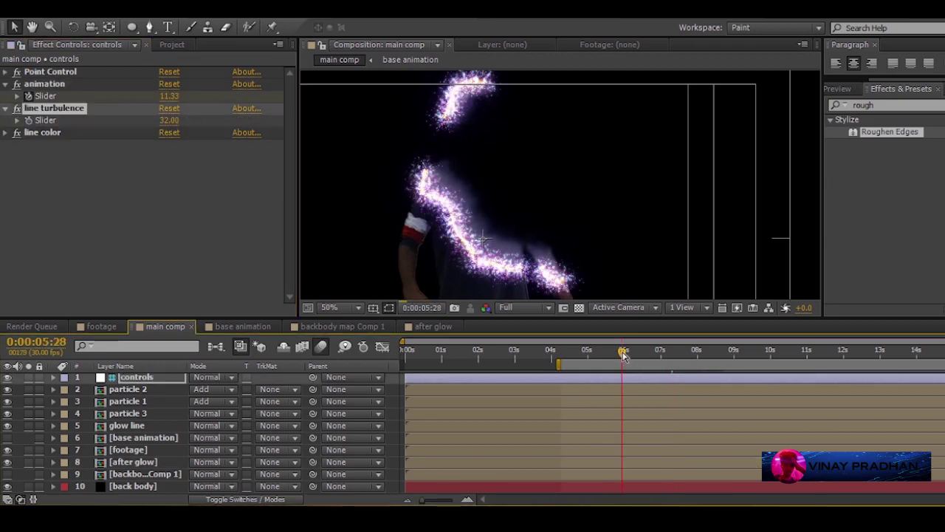
pyautogui.moveTo(622, 354); pyautogui.dragTo(656, 353)
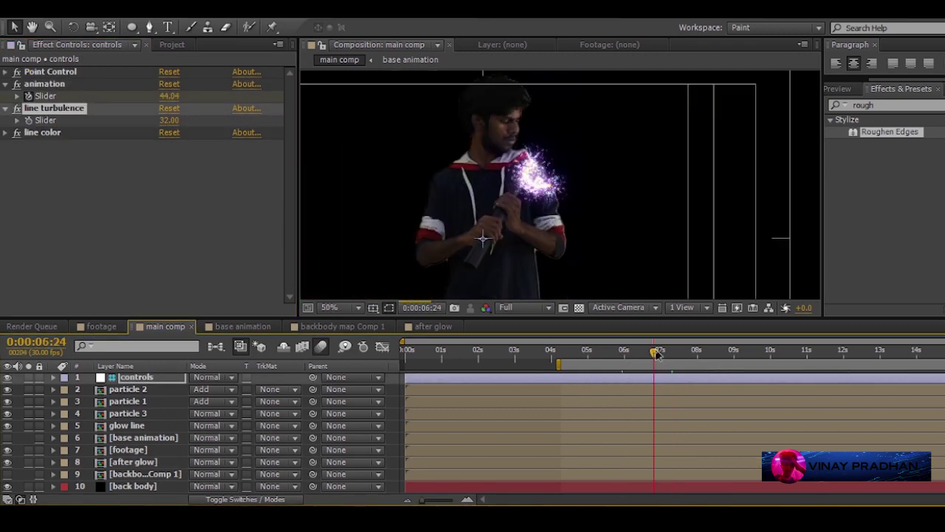